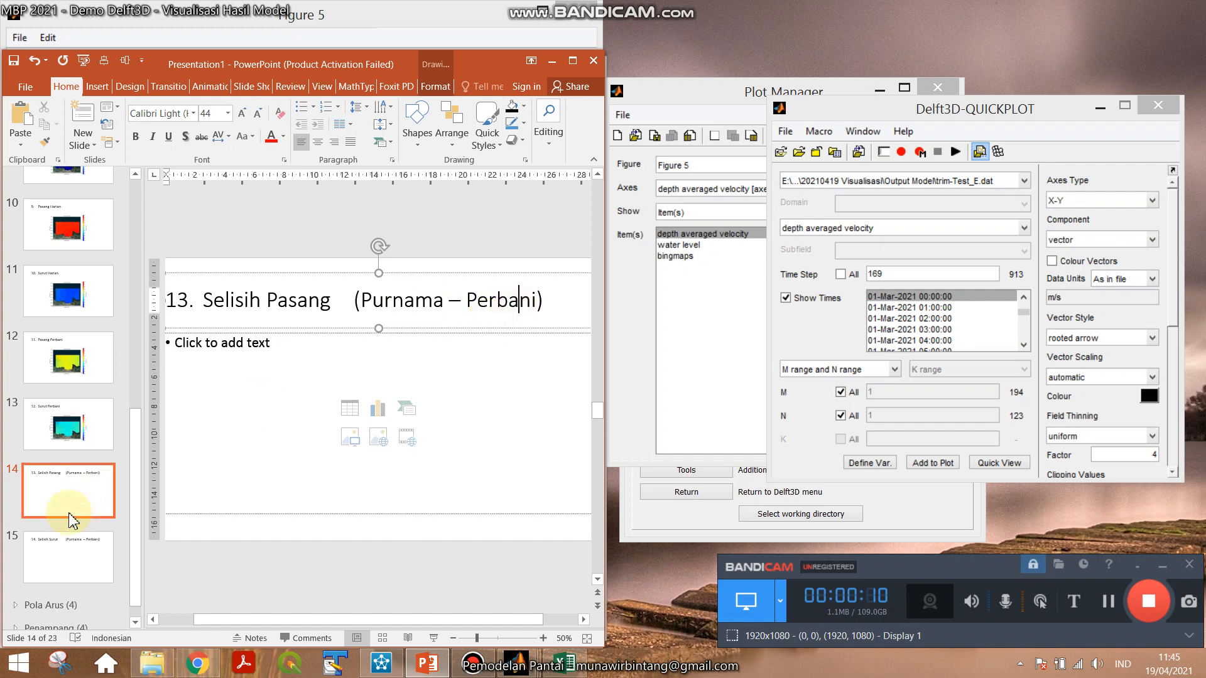
# Review the two empty slides titled Selisih Pasang and Selisih Surut (Purnama – Perbani).
pyautogui.click(47, 552)
pyautogui.click(277, 304)
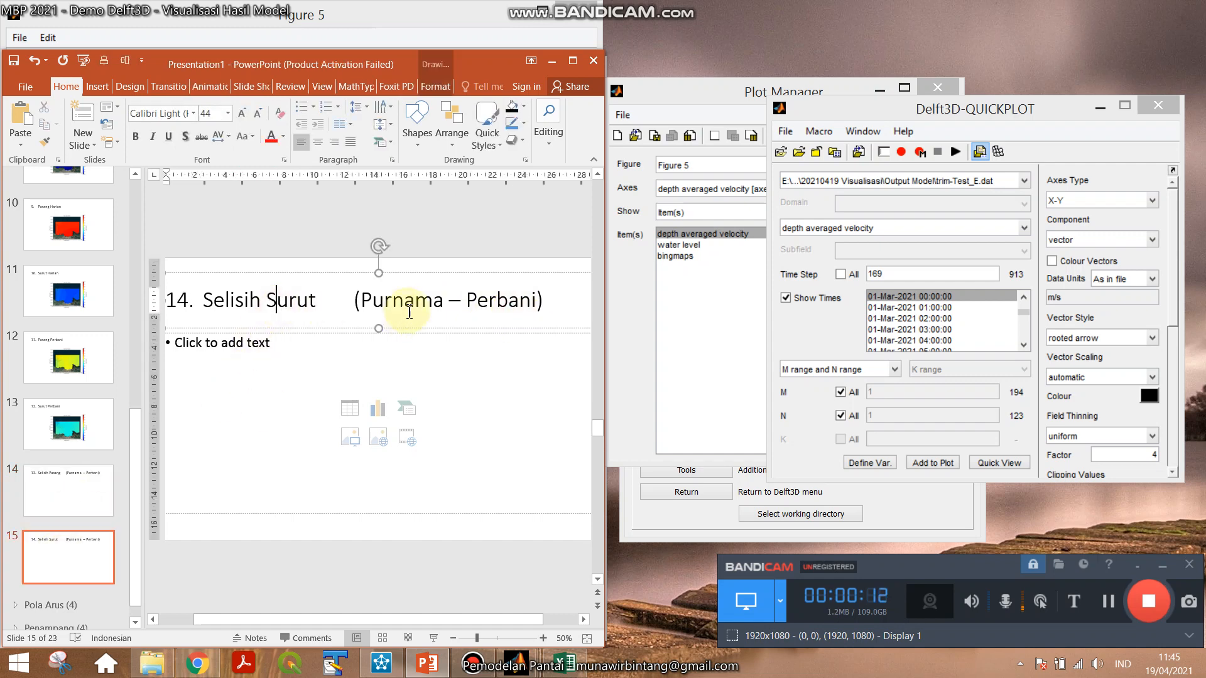
pyautogui.click(508, 303)
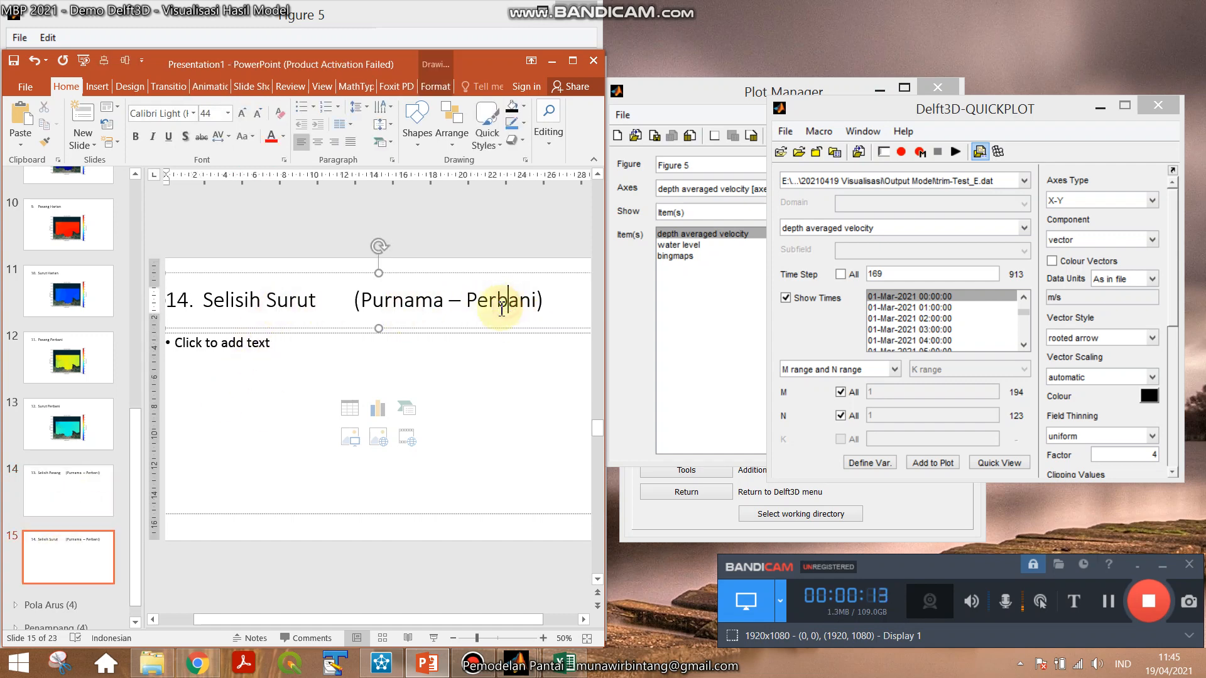
pyautogui.click(61, 498)
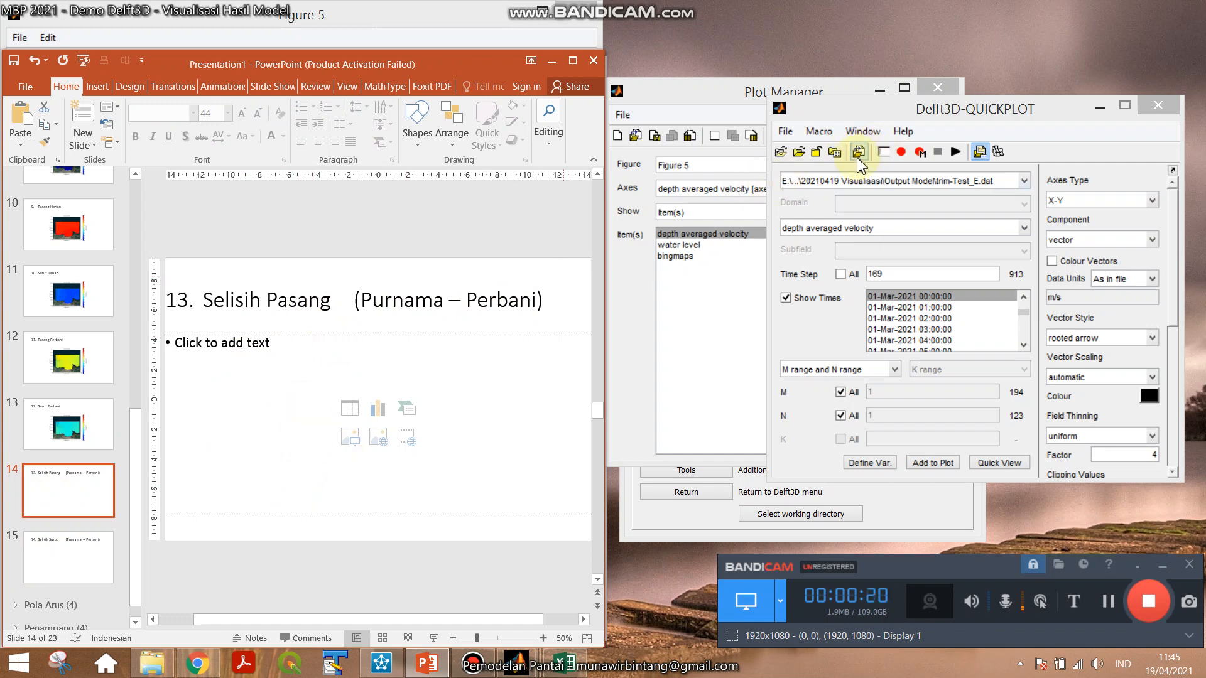
pyautogui.click(981, 118)
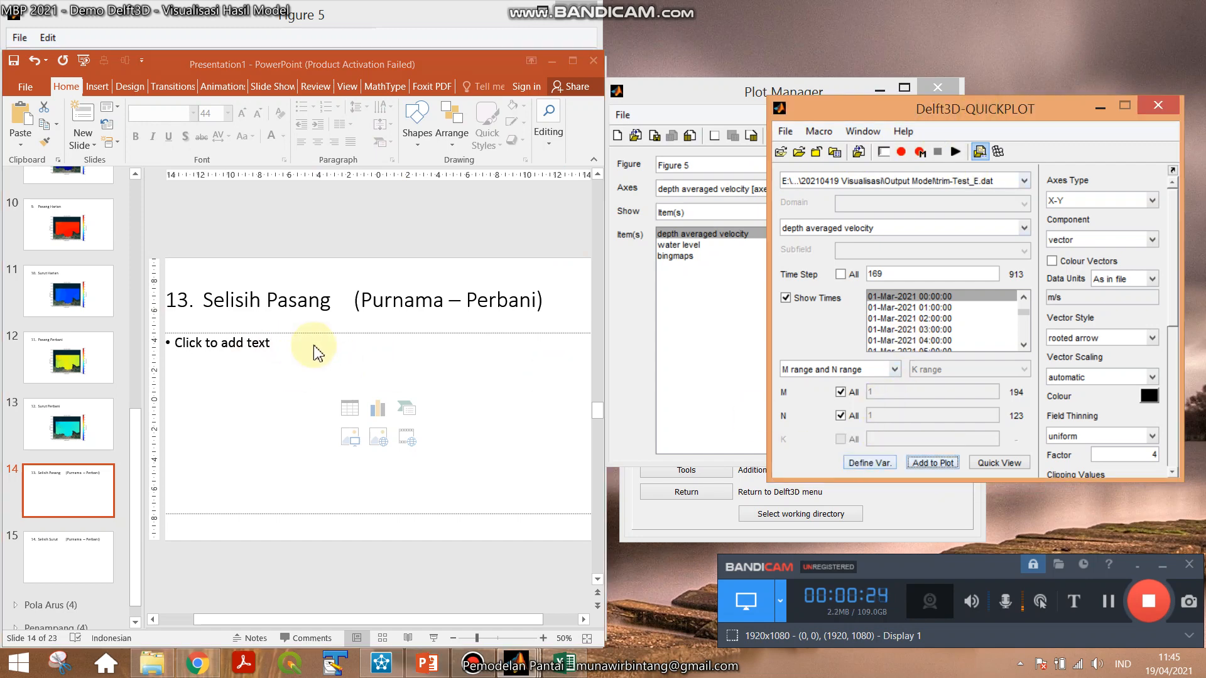
# Show the Waktu Tinjauan Khusus slide and read the date and time of the Purnama high-water point in the chart.
pyautogui.click(87, 372)
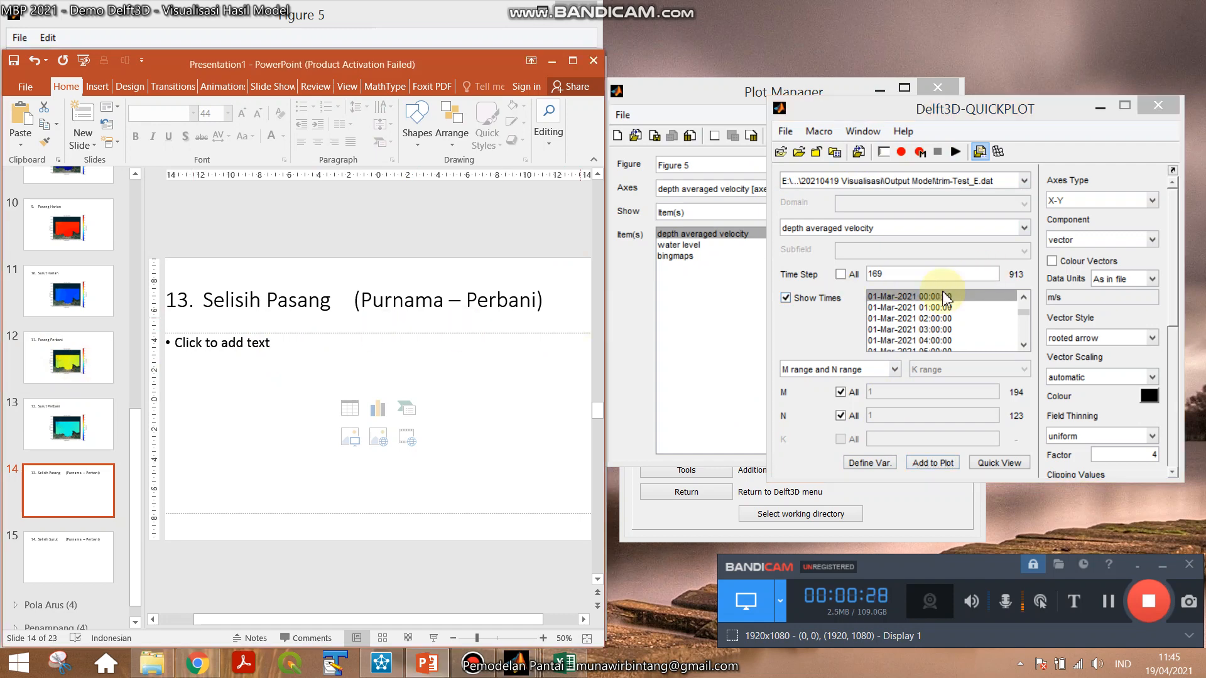
pyautogui.scroll(5, 63, 377)
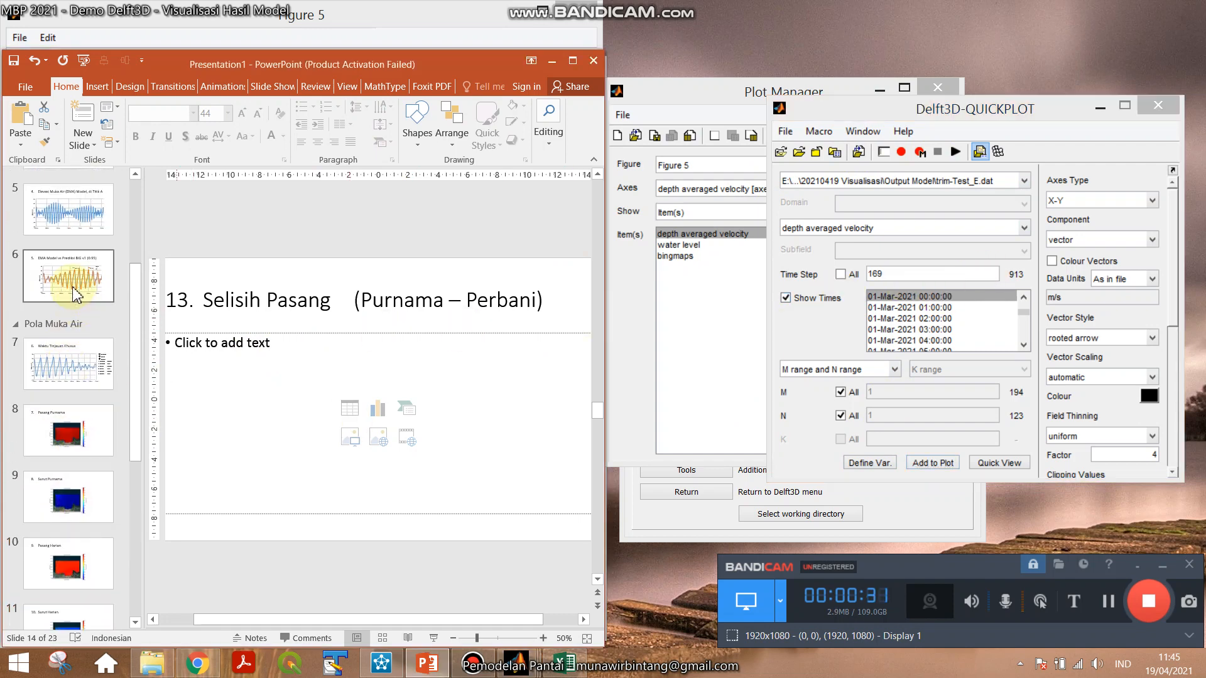
pyautogui.click(69, 364)
pyautogui.moveTo(257, 364)
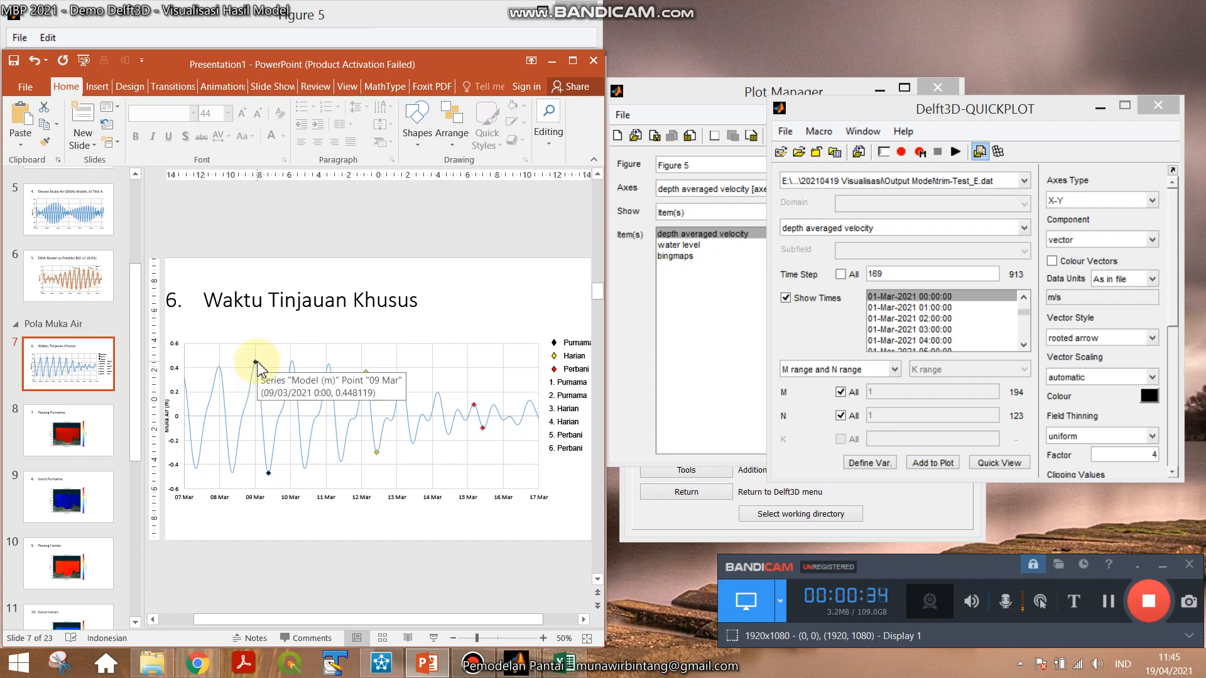
# Switch to Delft3D-QUICKPLOT and select the 09-Mar-2021 00:00:00 time step.
pyautogui.click(919, 340)
pyautogui.scroll(-20, 917, 339)
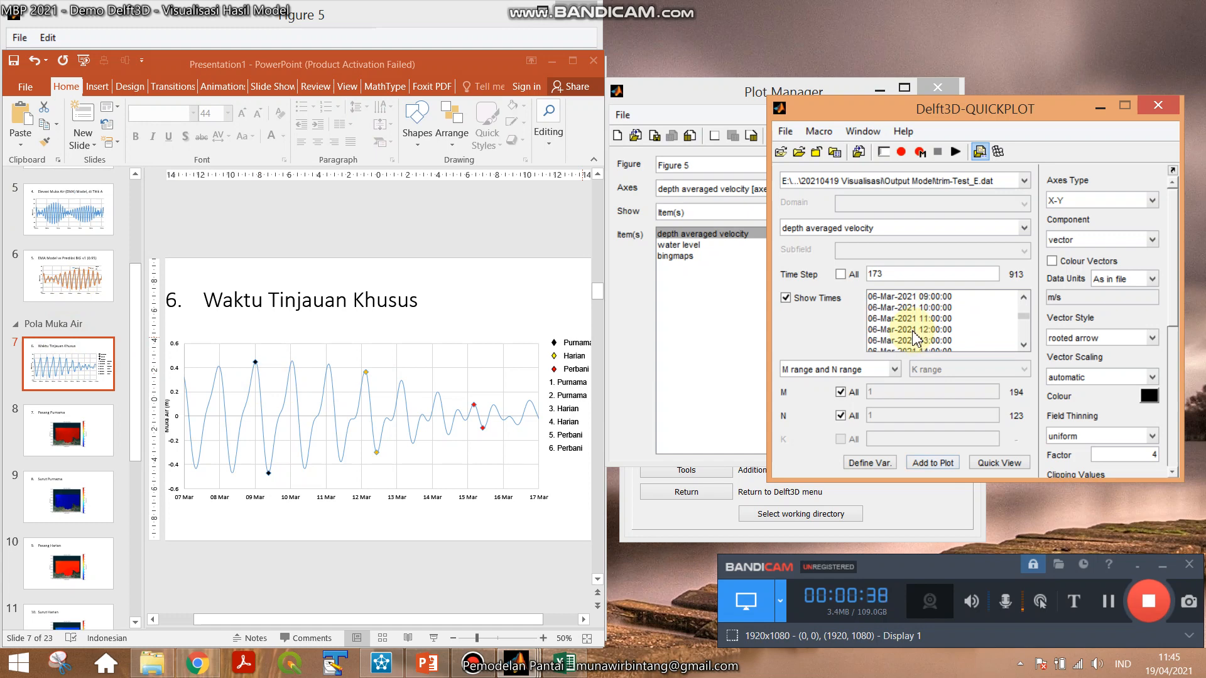
pyautogui.scroll(-18, 917, 339)
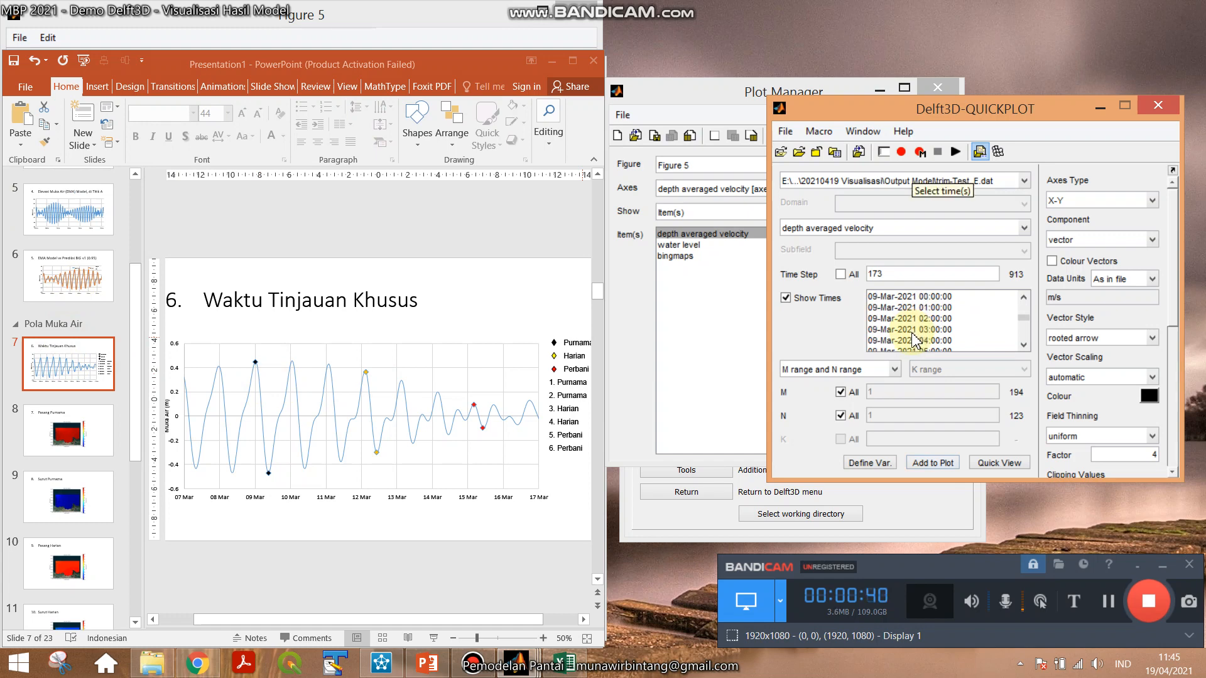
pyautogui.scroll(1, 917, 314)
pyautogui.click(917, 297)
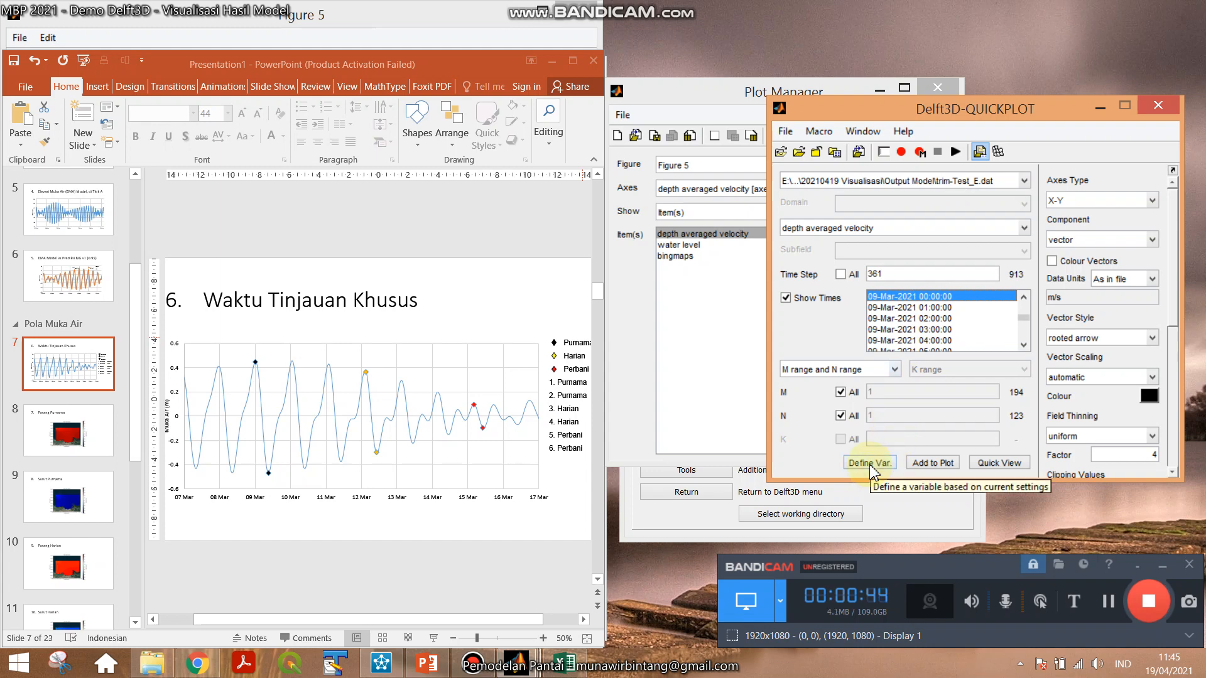
# Change the quantity from the trim-Test_E.dat file to water level and turn off Extend to Domain Edge.
pyautogui.click(866, 229)
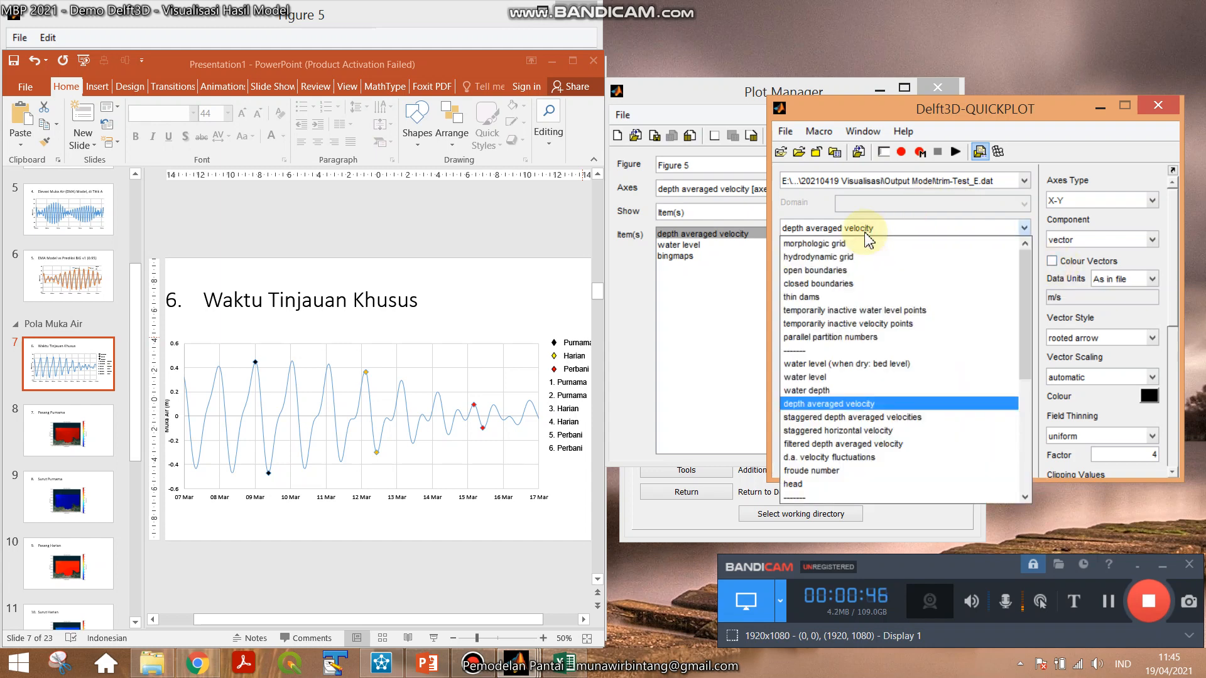
pyautogui.click(867, 230)
pyautogui.click(866, 231)
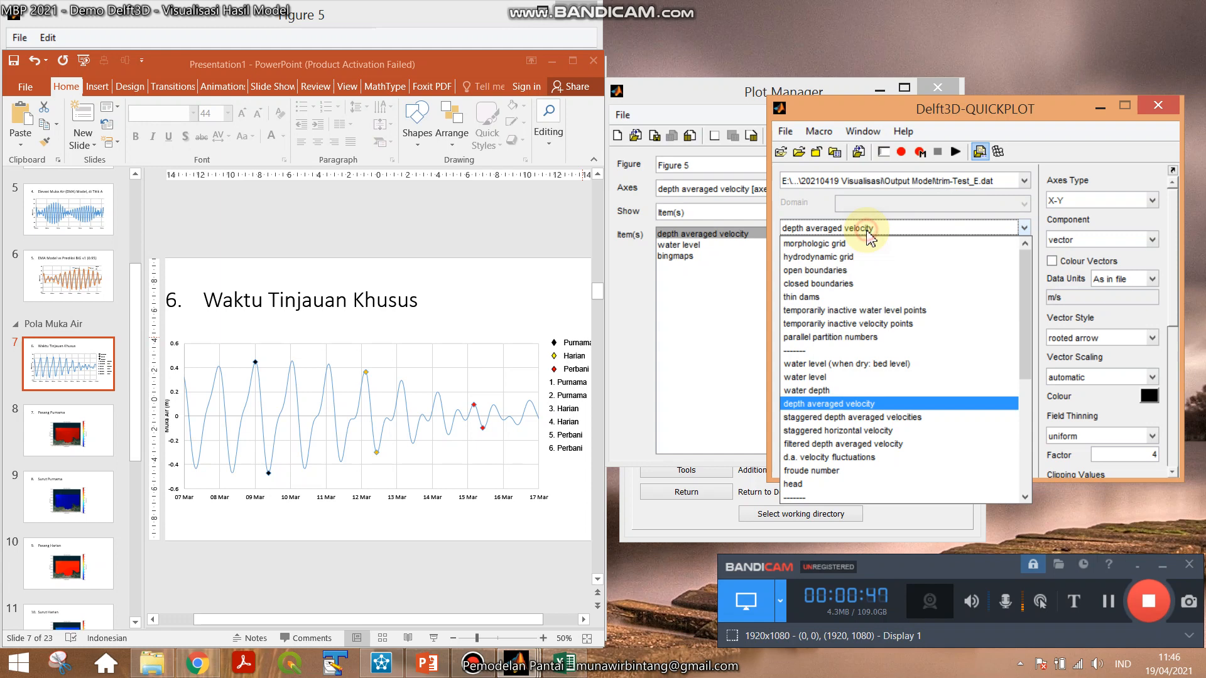
pyautogui.click(807, 377)
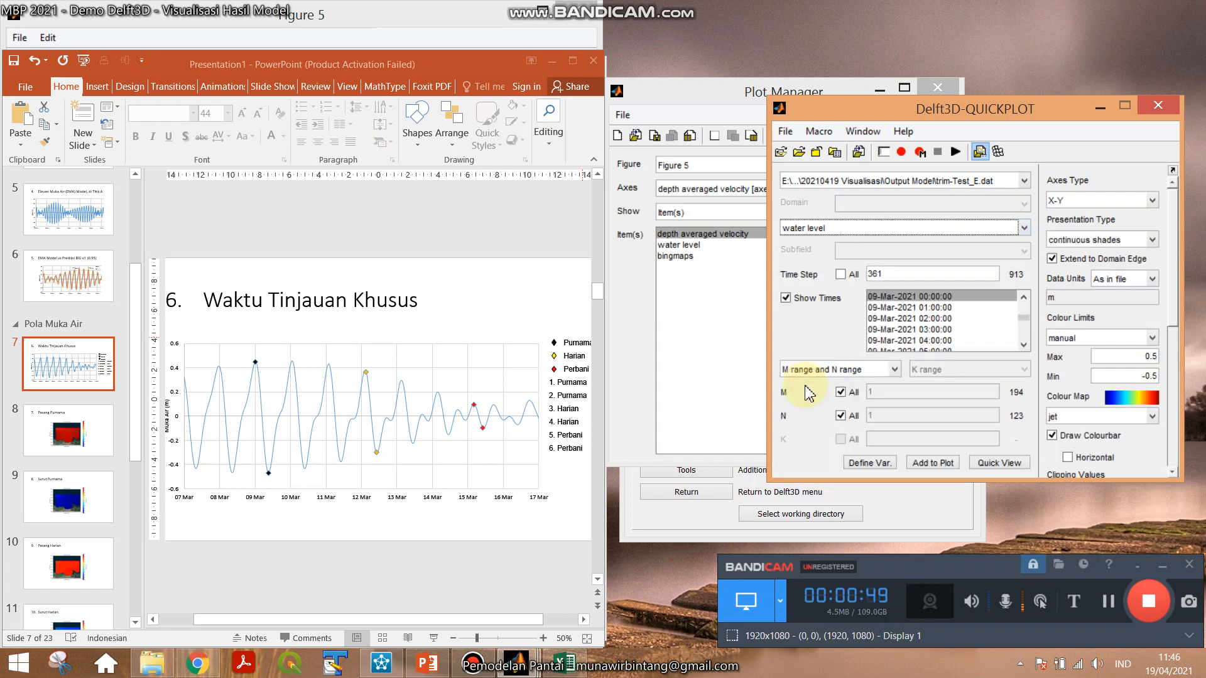
pyautogui.click(870, 463)
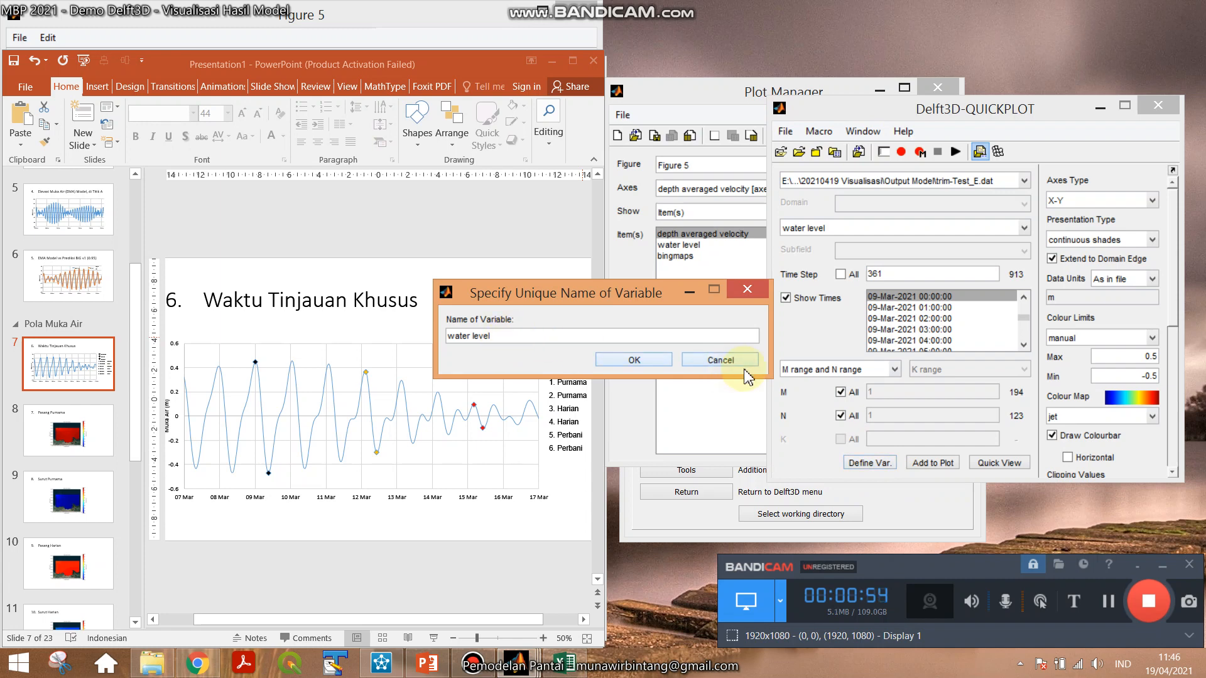
pyautogui.click(722, 360)
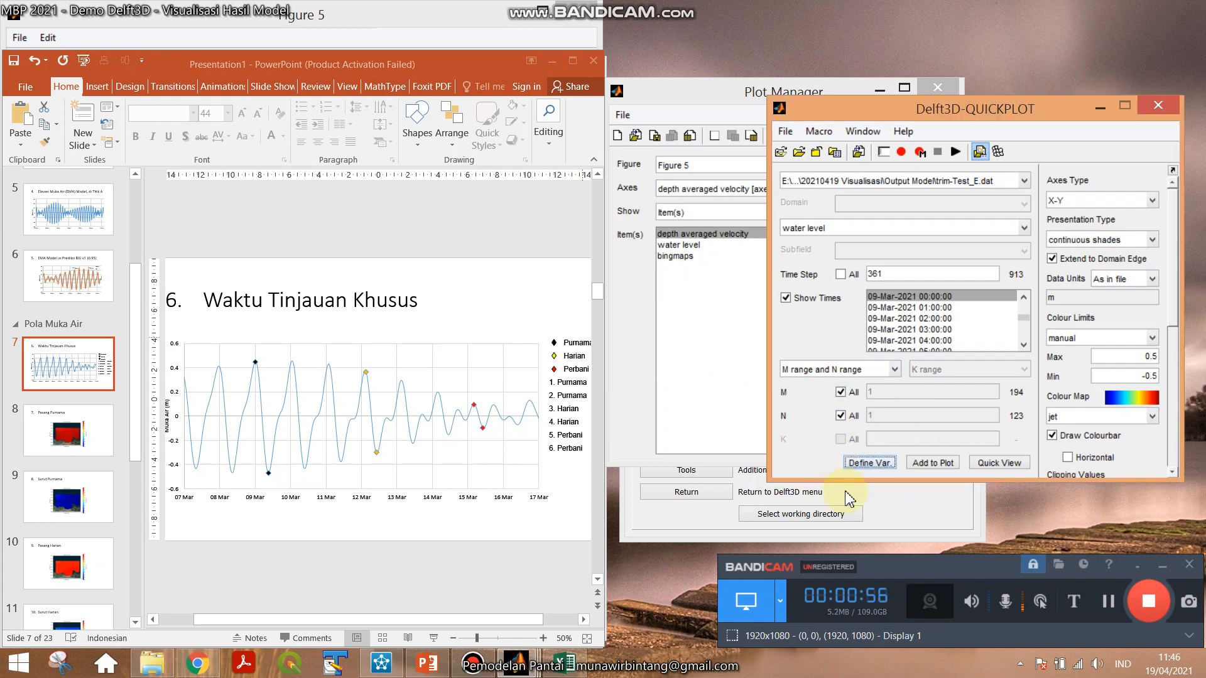
pyautogui.click(1055, 263)
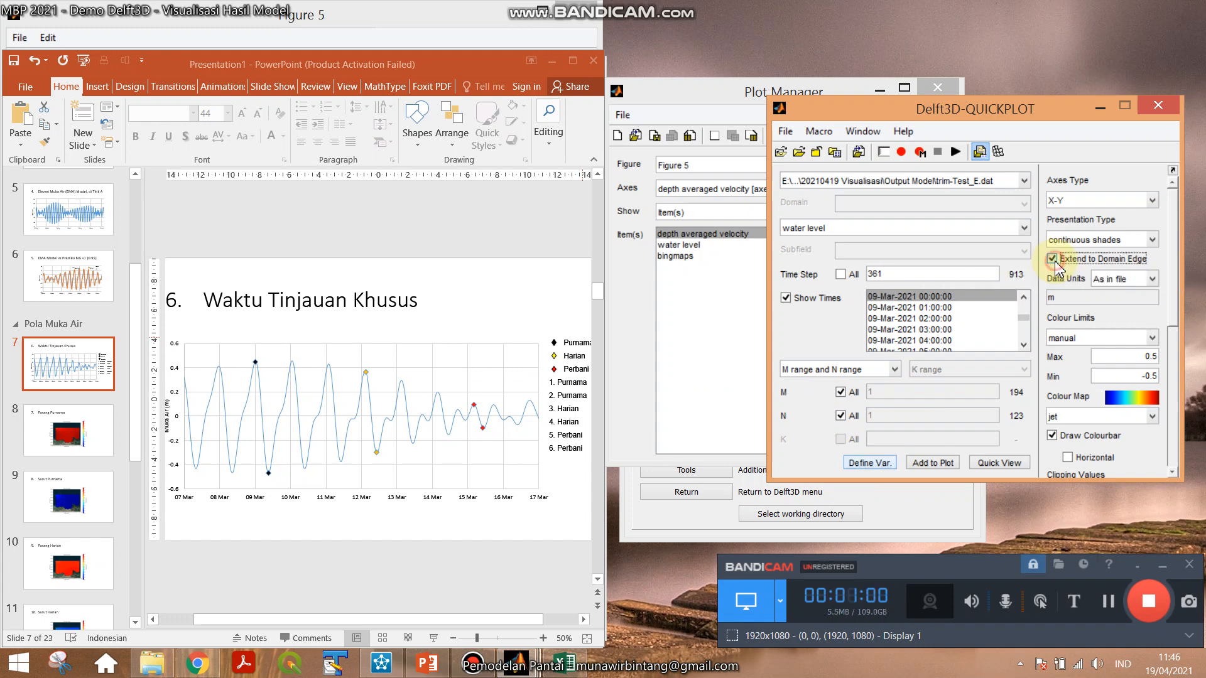
pyautogui.click(1103, 601)
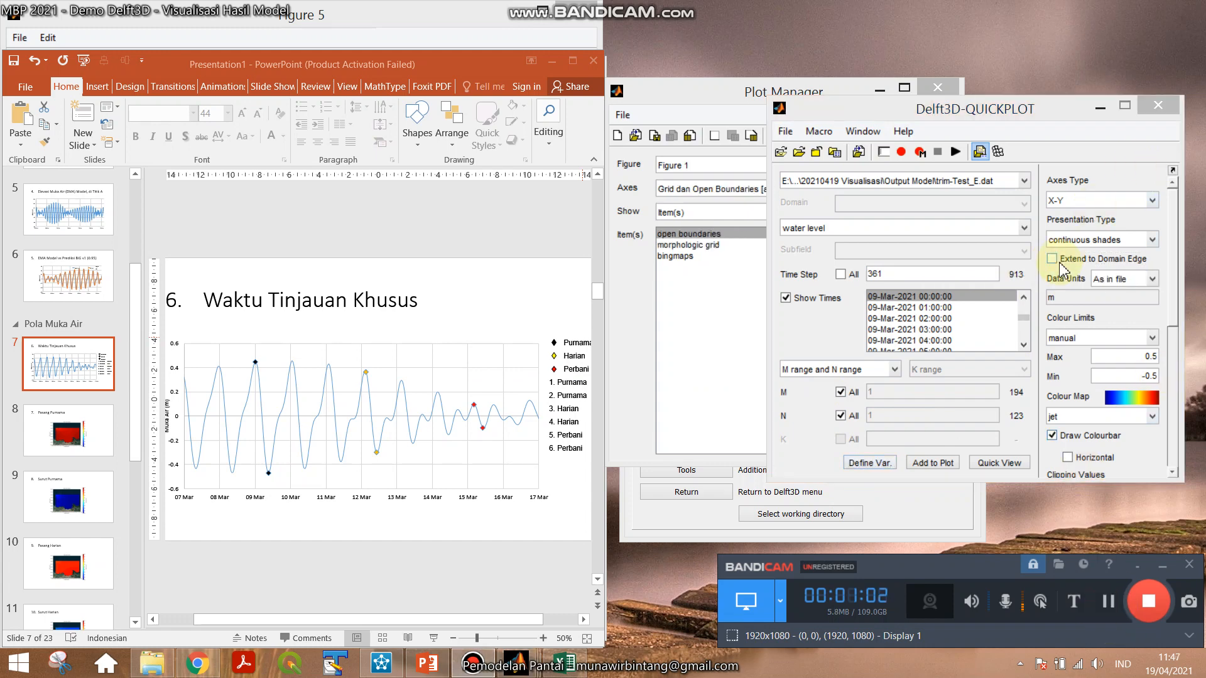
# Define a variable named Pasang Purnama from the current water level settings.
pyautogui.click(872, 463)
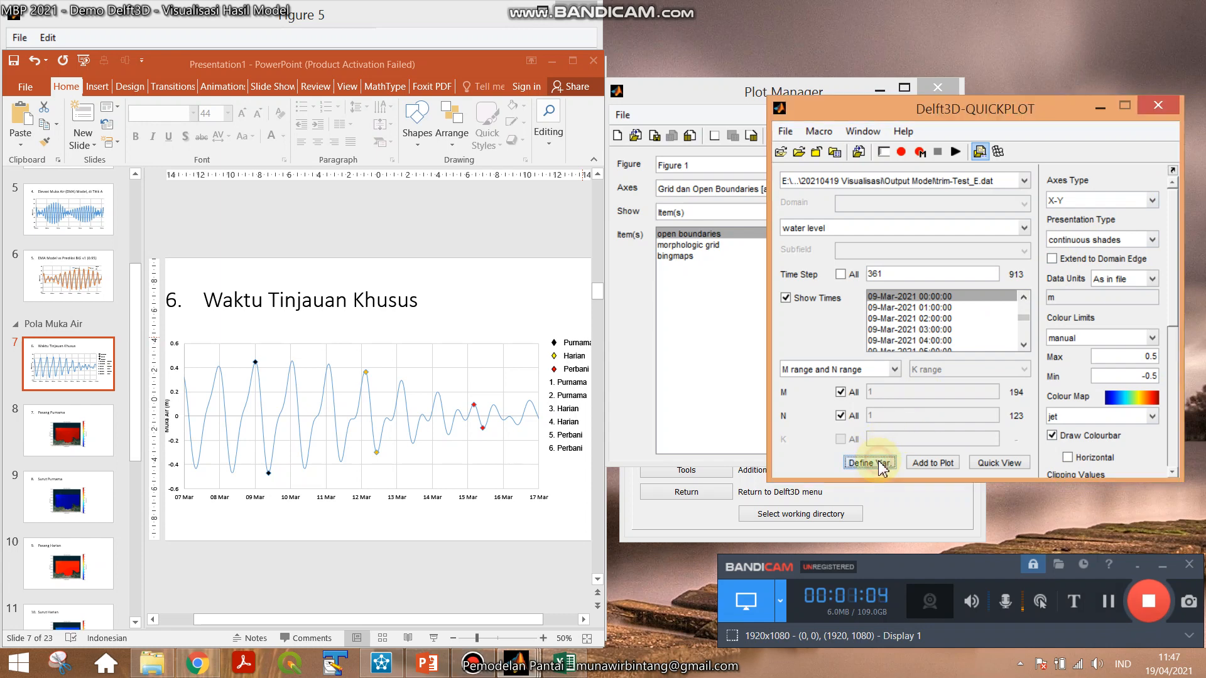
pyautogui.moveTo(512, 345); pyautogui.dragTo(412, 348)
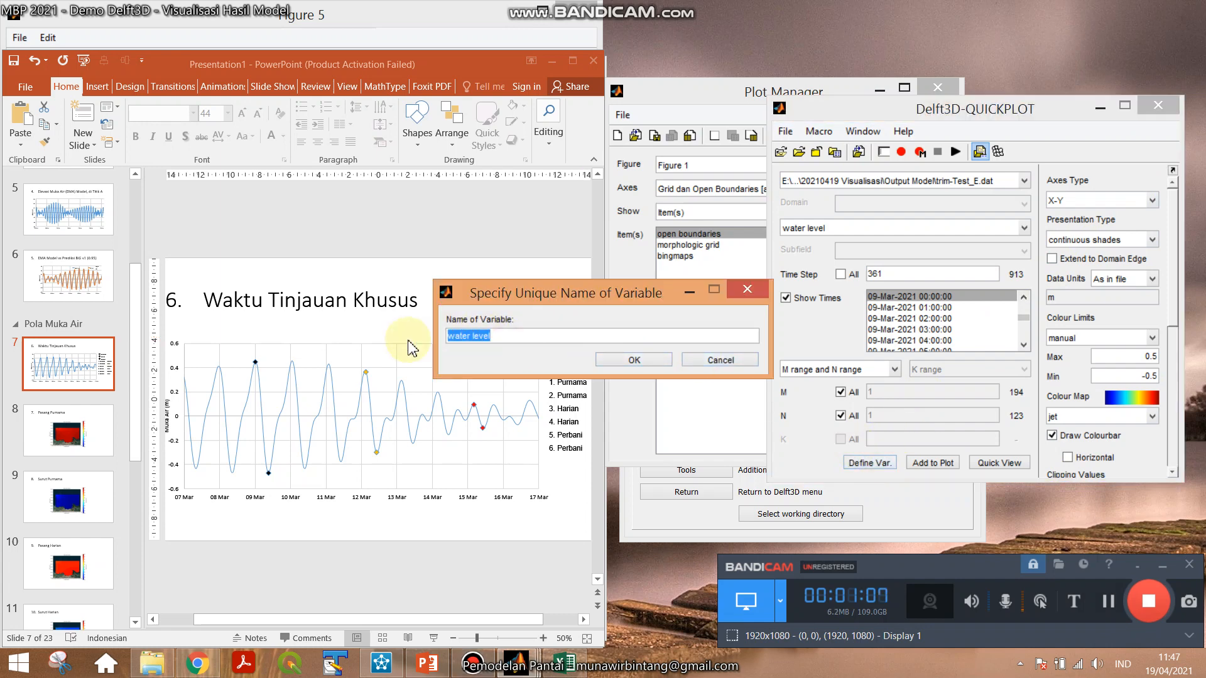
pyautogui.write('Pasang Purnama')
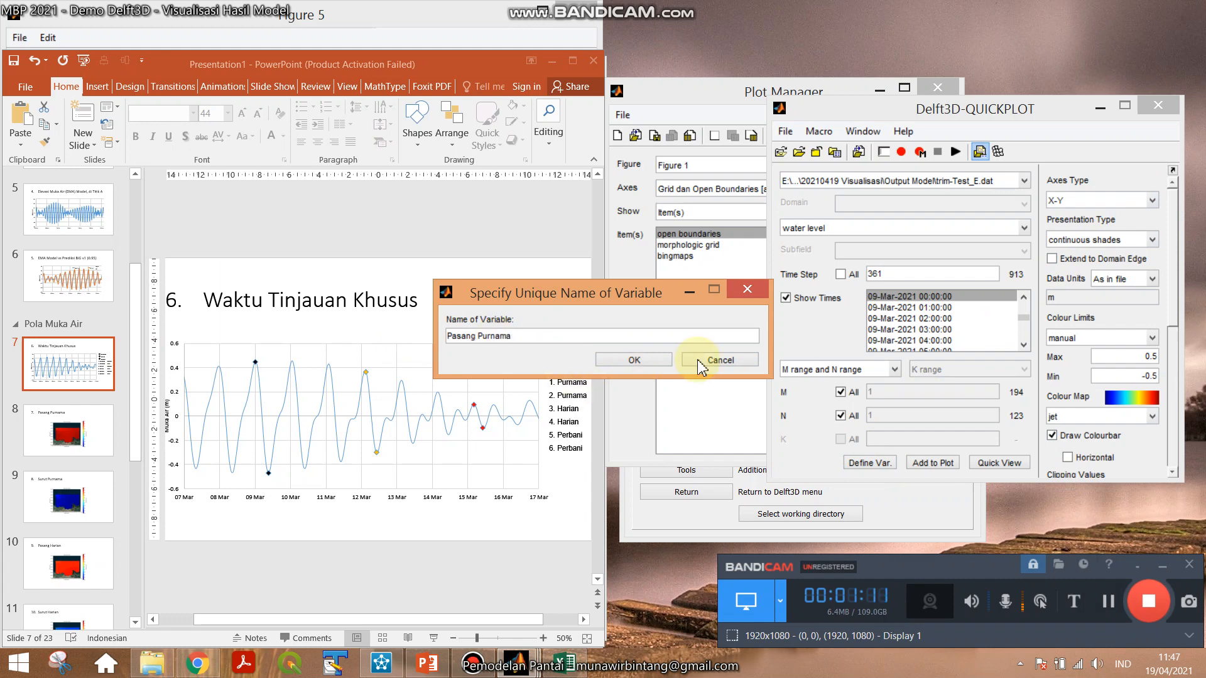
pyautogui.click(619, 361)
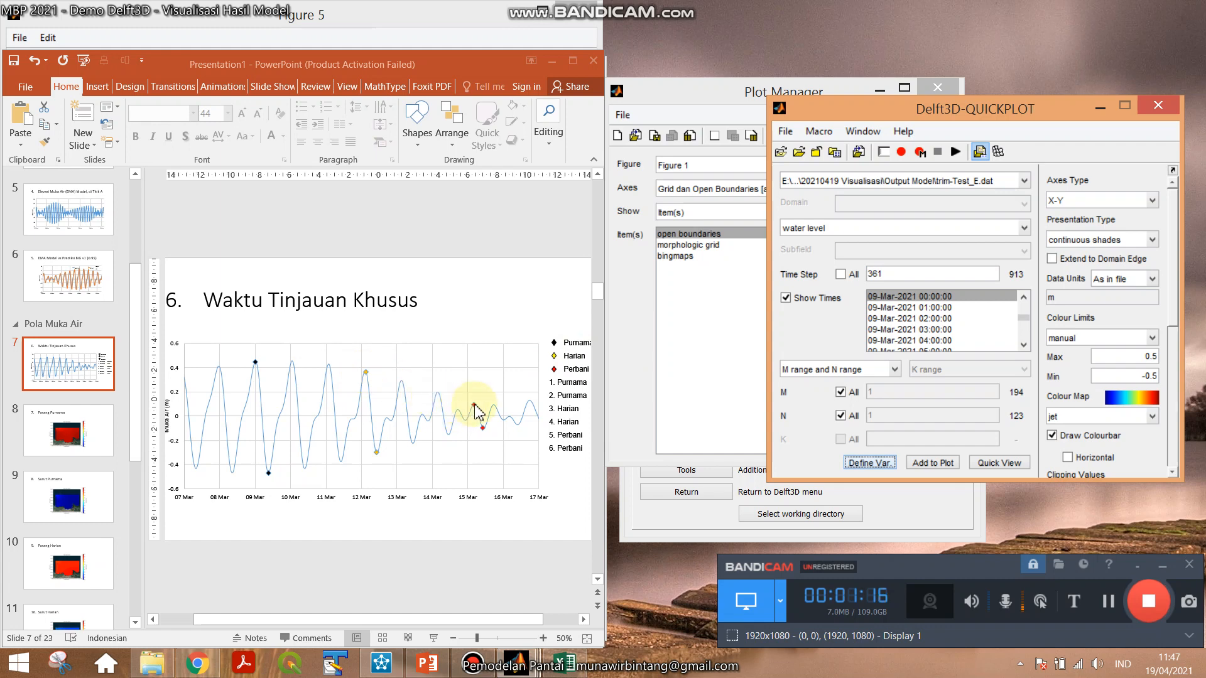
# Check the time of the Perbani high-water point in the slide chart and select the 15-Mar-2021 04:00:00 time step in QUICKPLOT.
pyautogui.click(474, 246)
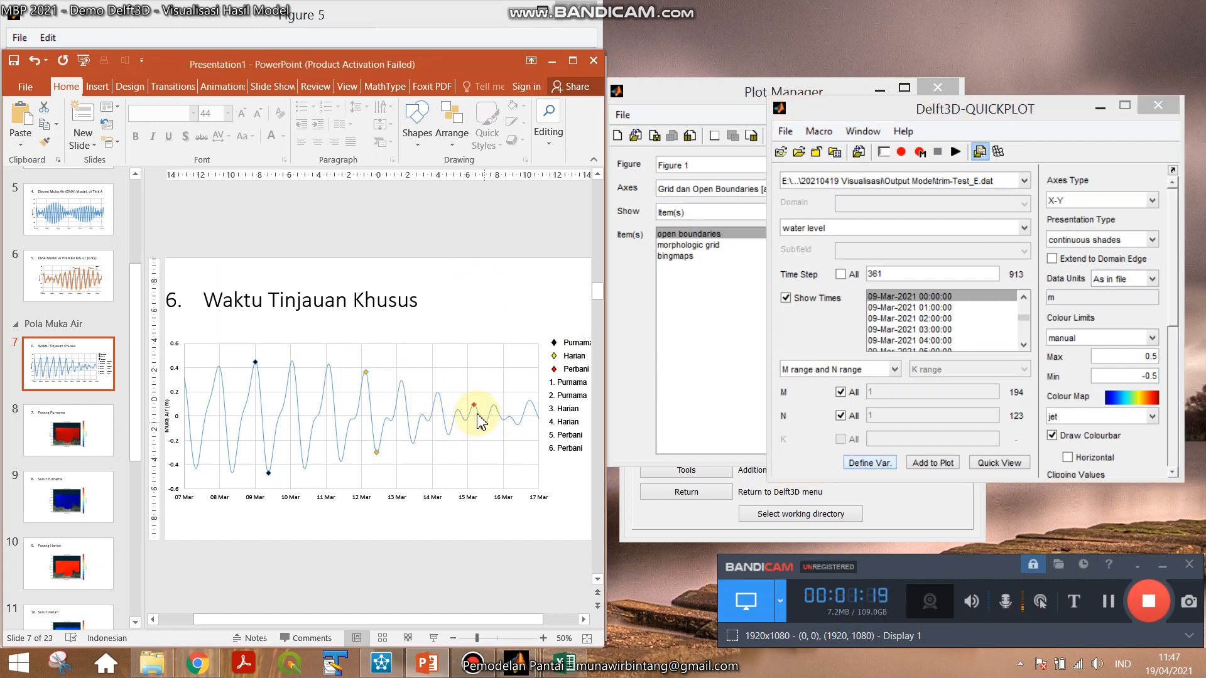
pyautogui.moveTo(474, 403)
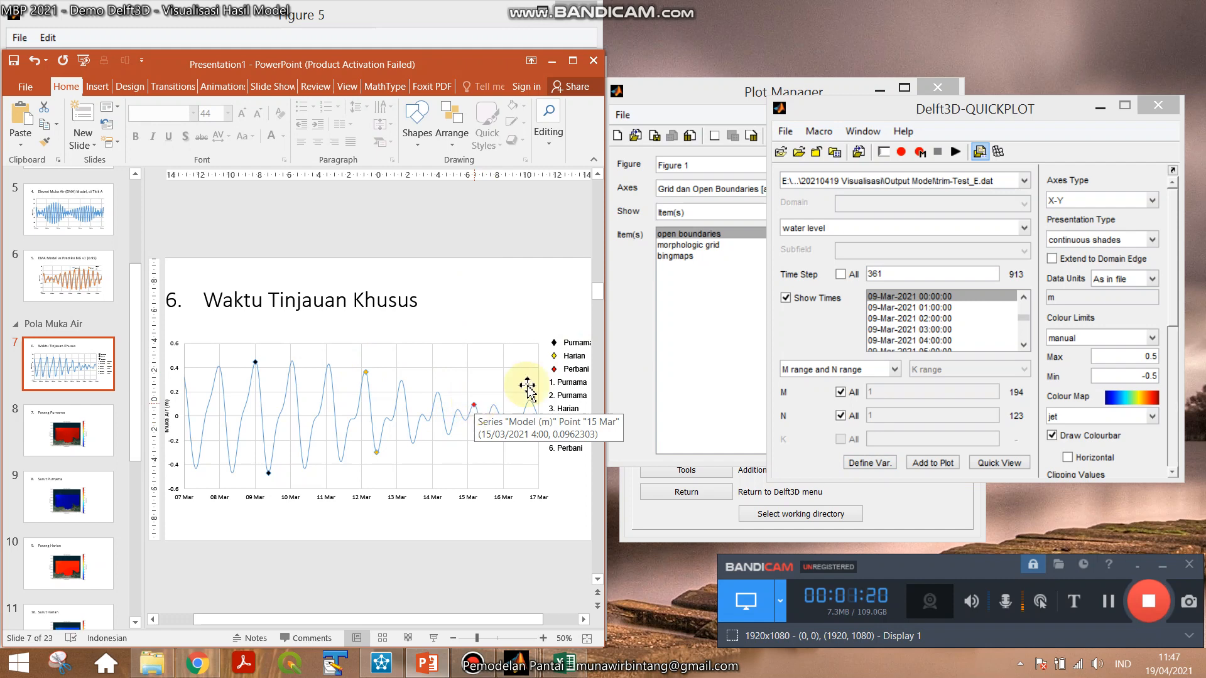
pyautogui.click(923, 320)
pyautogui.scroll(-15, 923, 322)
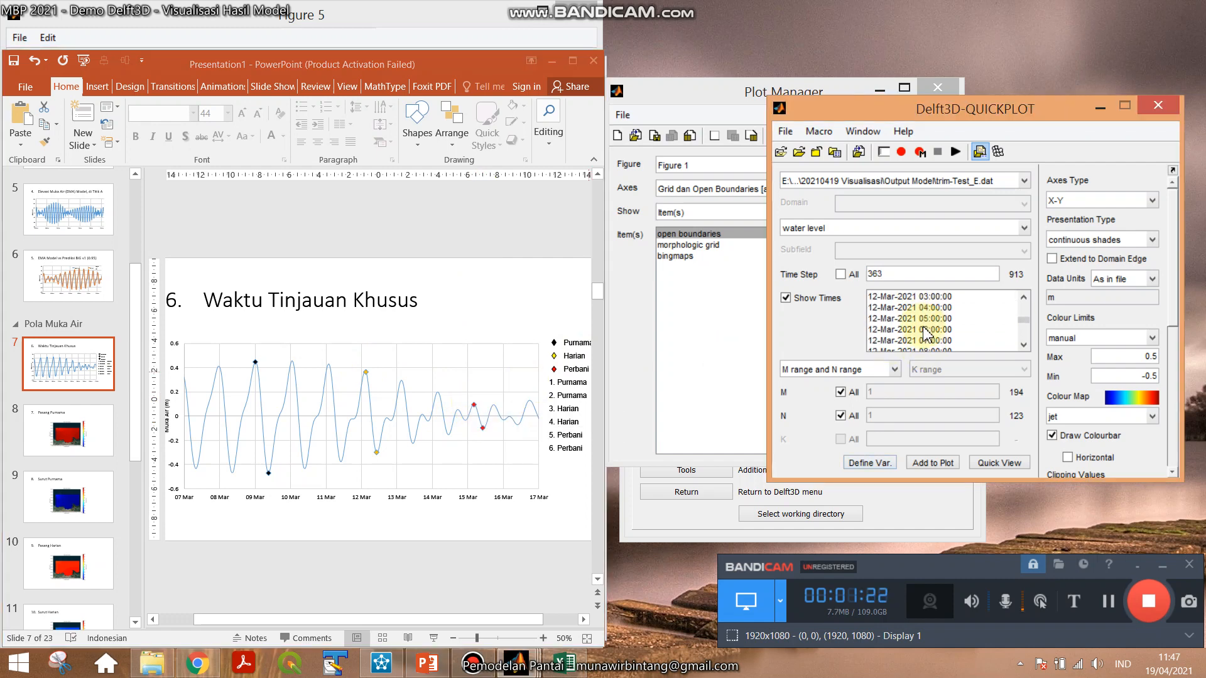
pyautogui.scroll(-6, 925, 333)
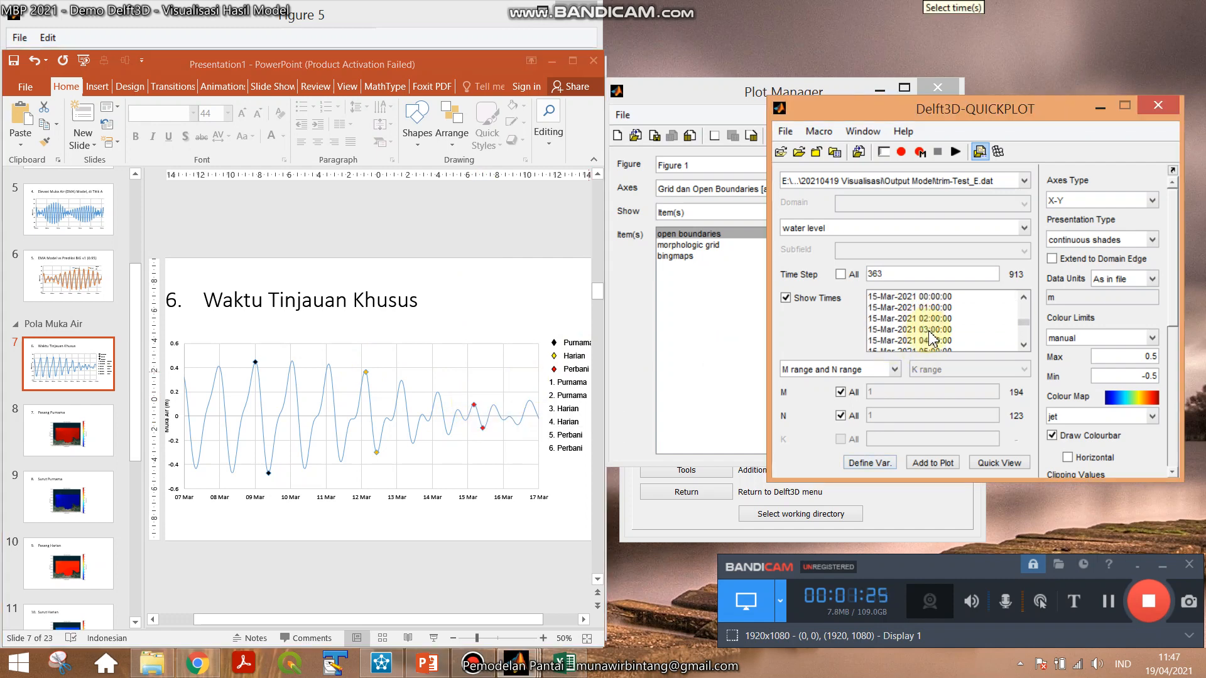
pyautogui.click(933, 340)
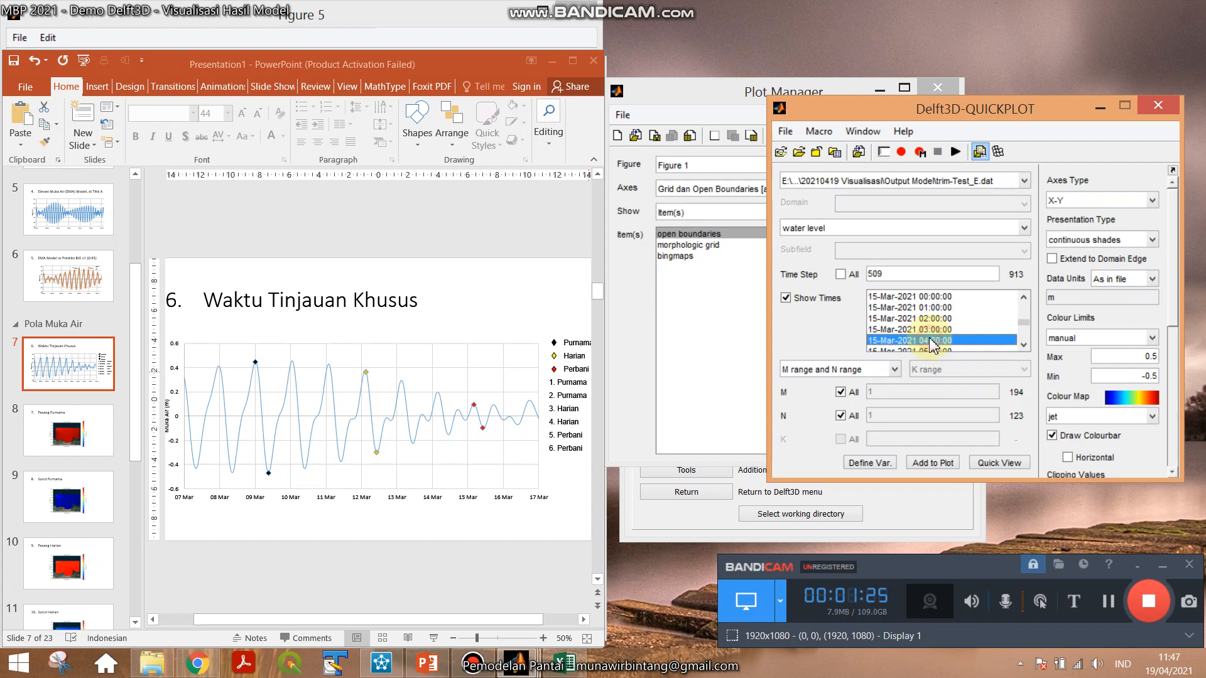
# Define a variable named Pasang Perbani from the selected water level time step.
pyautogui.click(870, 463)
pyautogui.moveTo(510, 339); pyautogui.dragTo(437, 338)
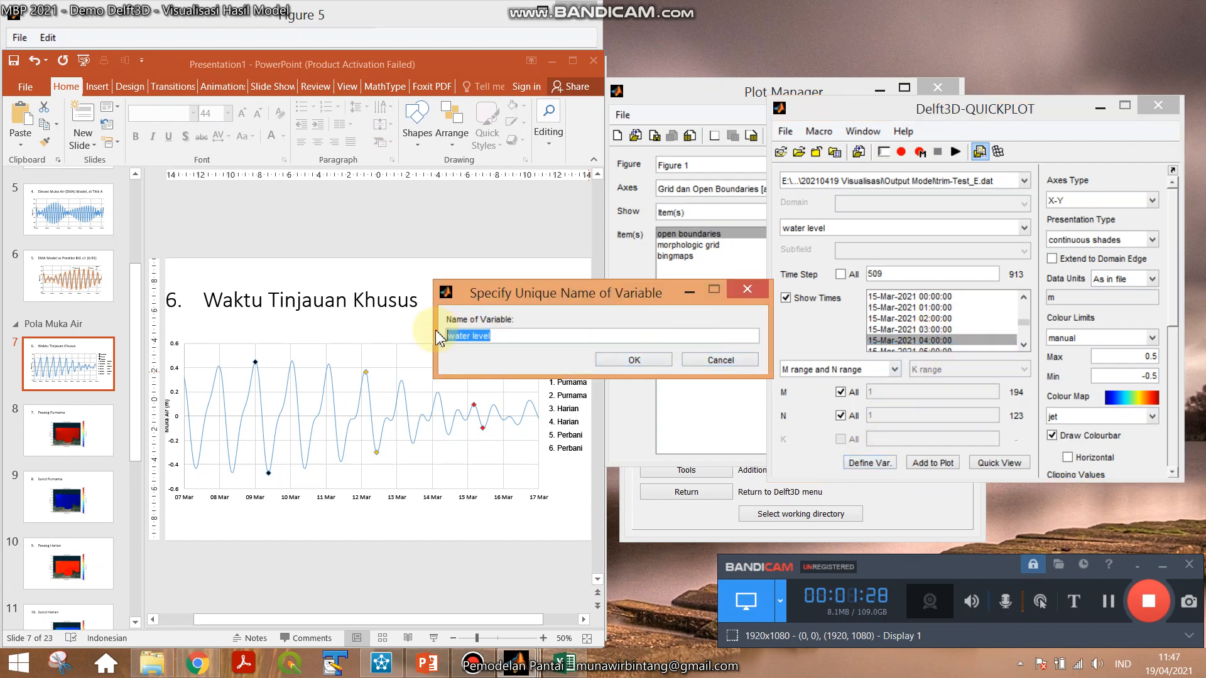
pyautogui.write('Pasang Perbani')
pyautogui.click(631, 361)
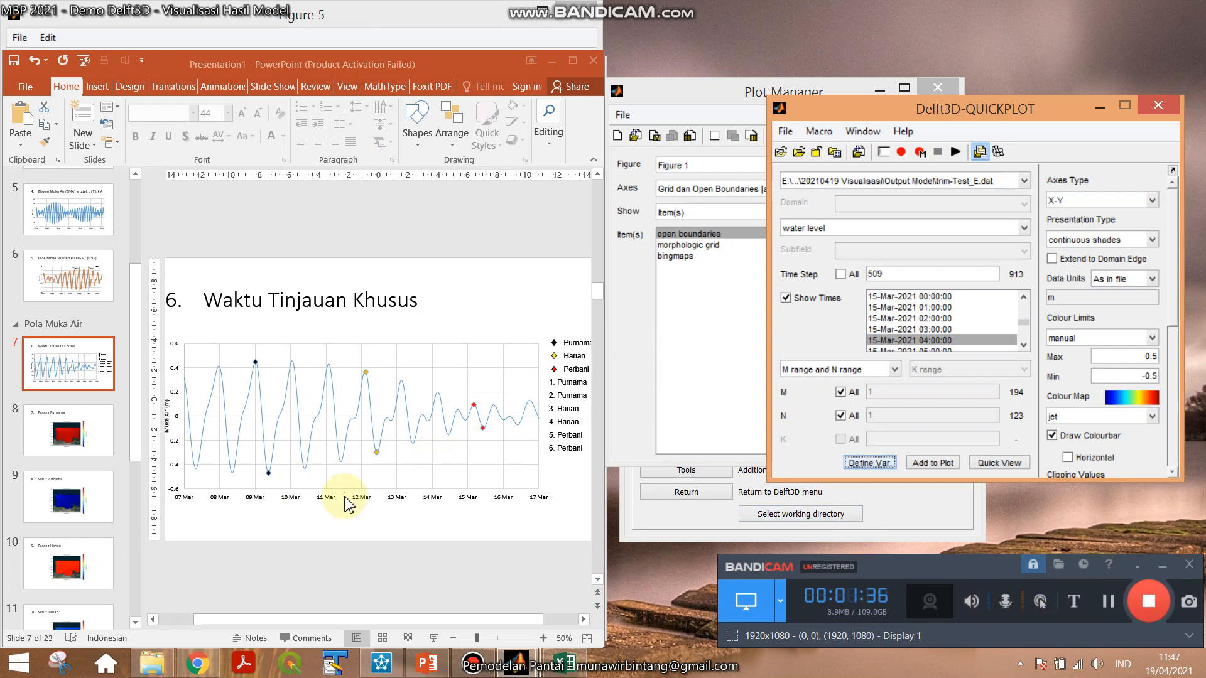
# Check the time of the Purnama low-water point in the slide chart and select the 09-Mar-2021 09:00:00 time step in QUICKPLOT.
pyautogui.click(269, 476)
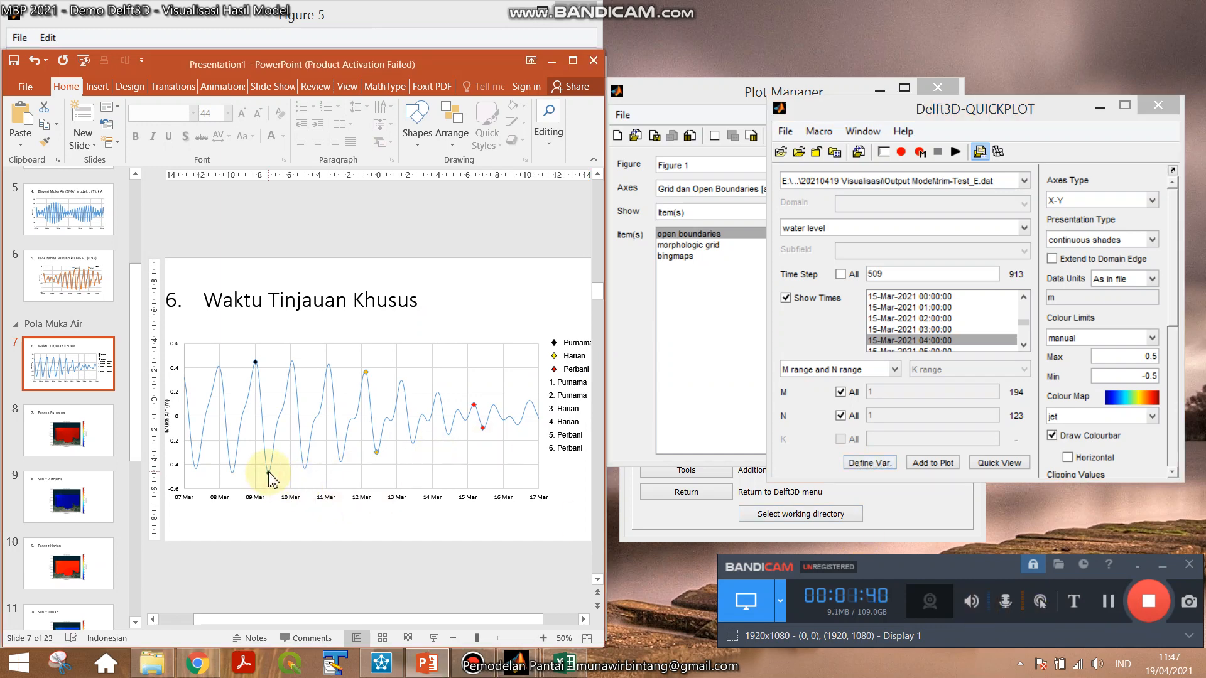
pyautogui.moveTo(271, 479)
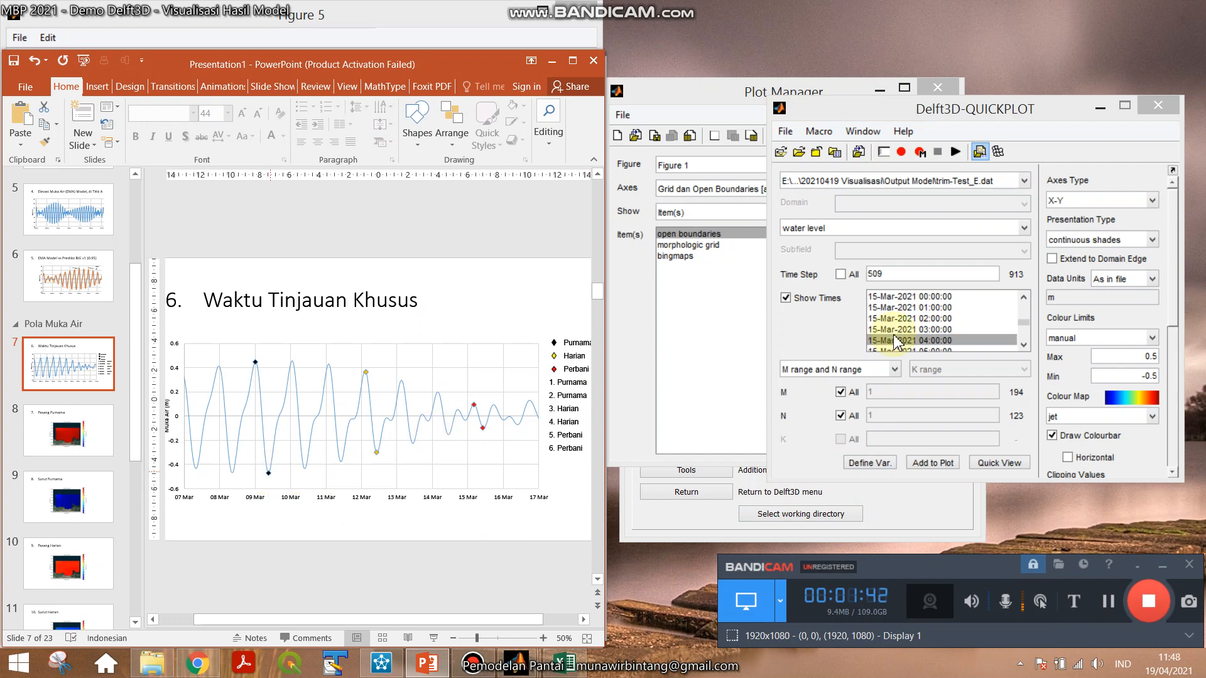
pyautogui.click(918, 339)
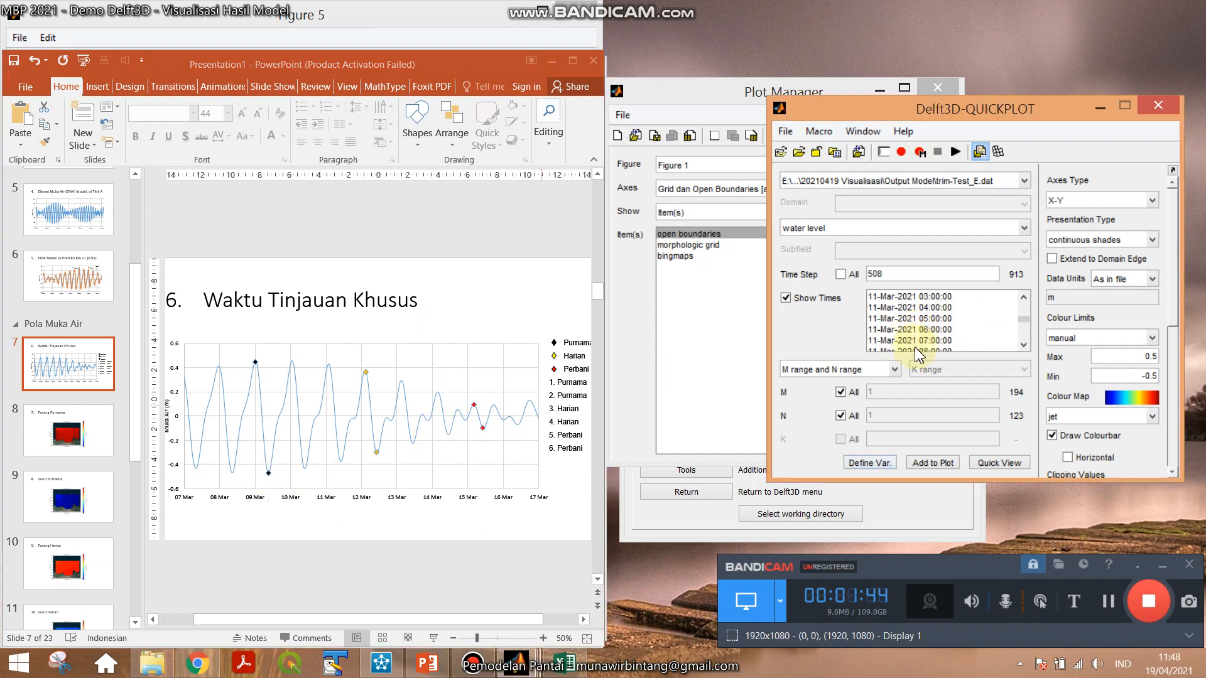
pyautogui.scroll(10, 918, 339)
pyautogui.scroll(-3, 921, 327)
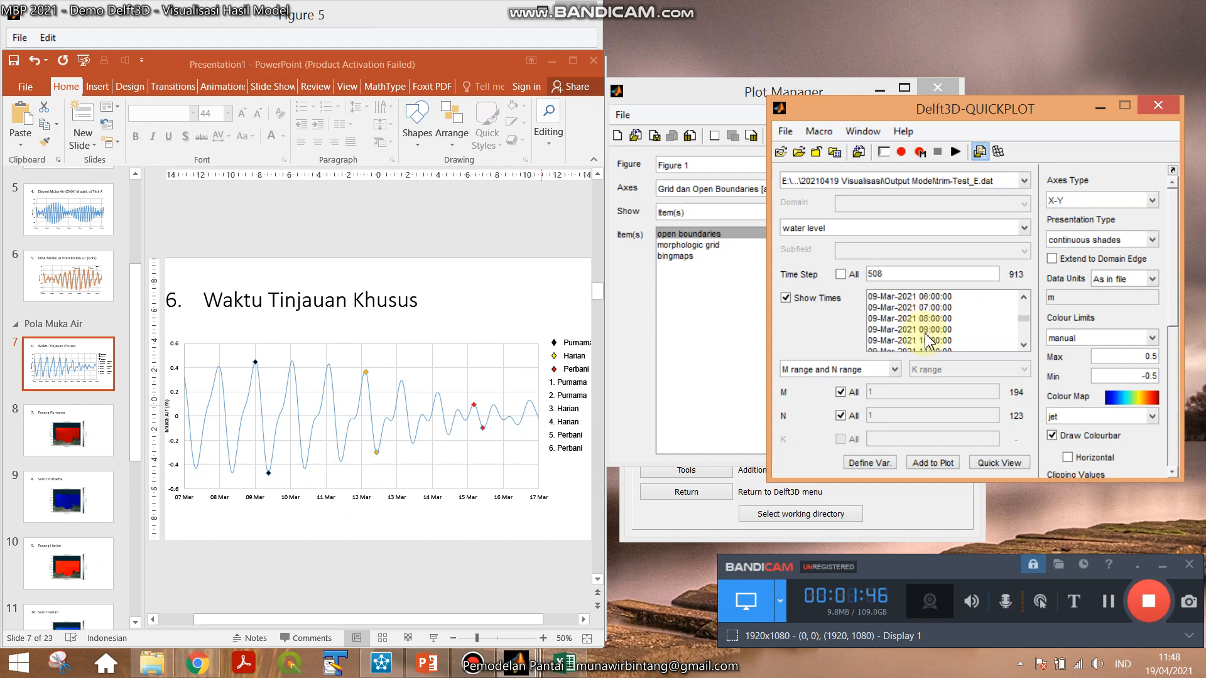
pyautogui.click(923, 296)
# Define a variable named Surut Purnama from the selected water level time step.
pyautogui.click(863, 465)
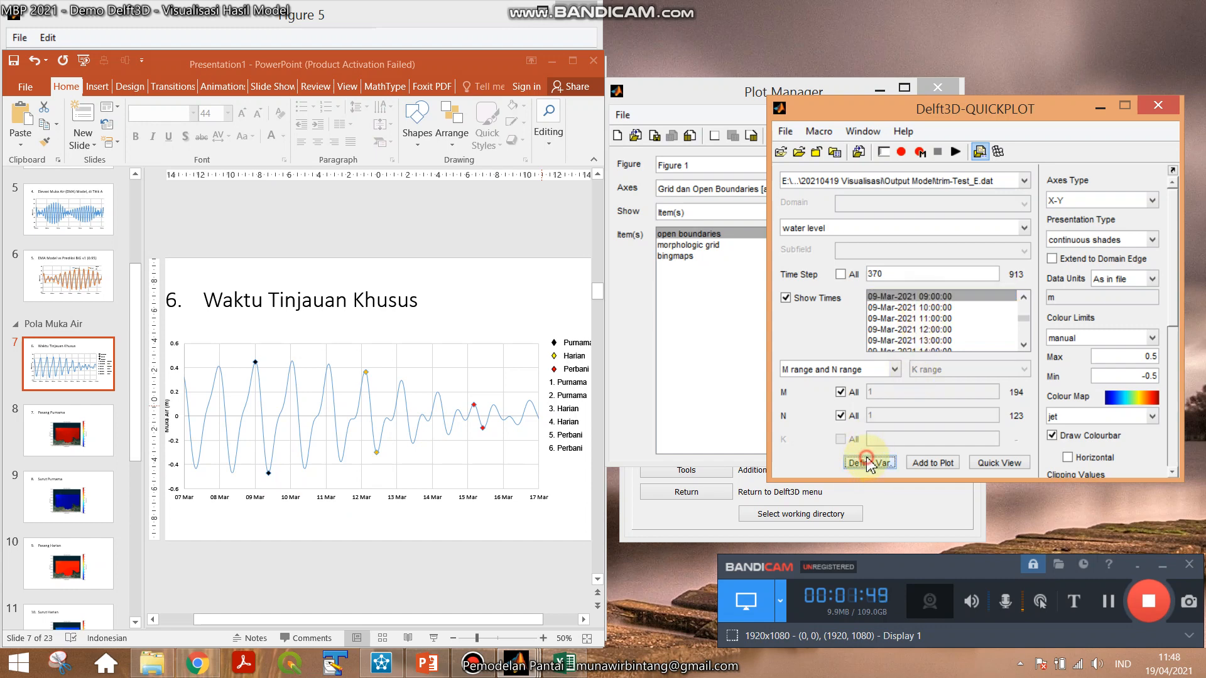
pyautogui.write('Surut Purnama')
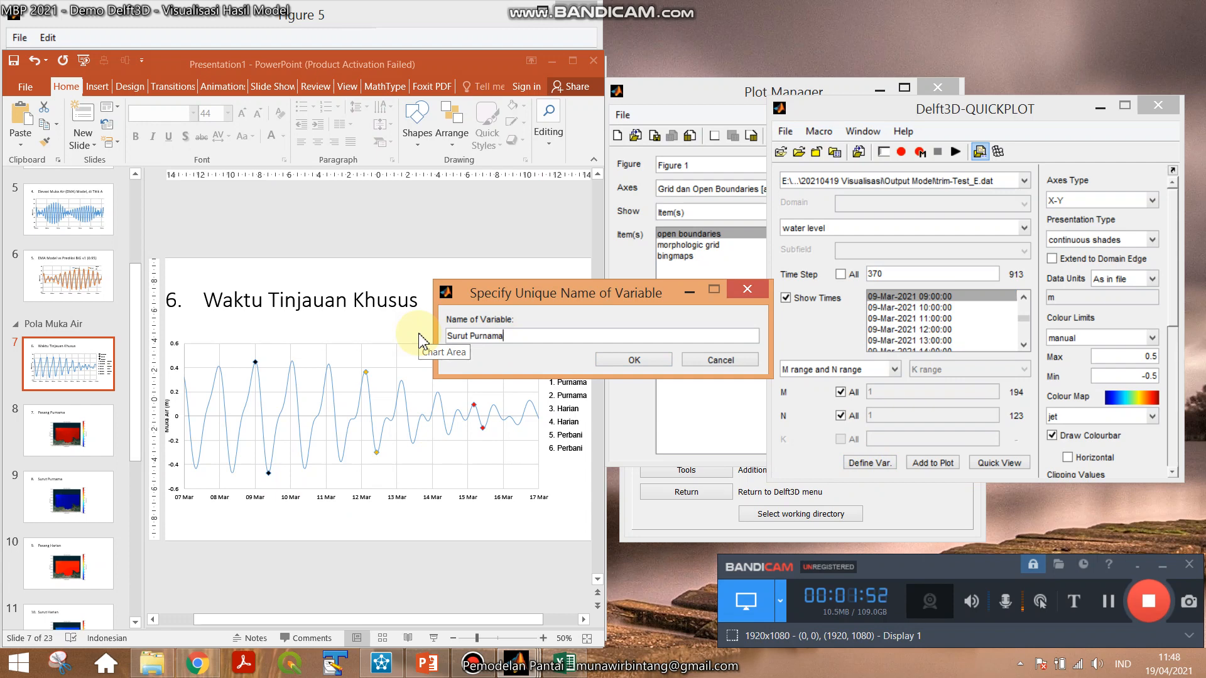
pyautogui.click(628, 360)
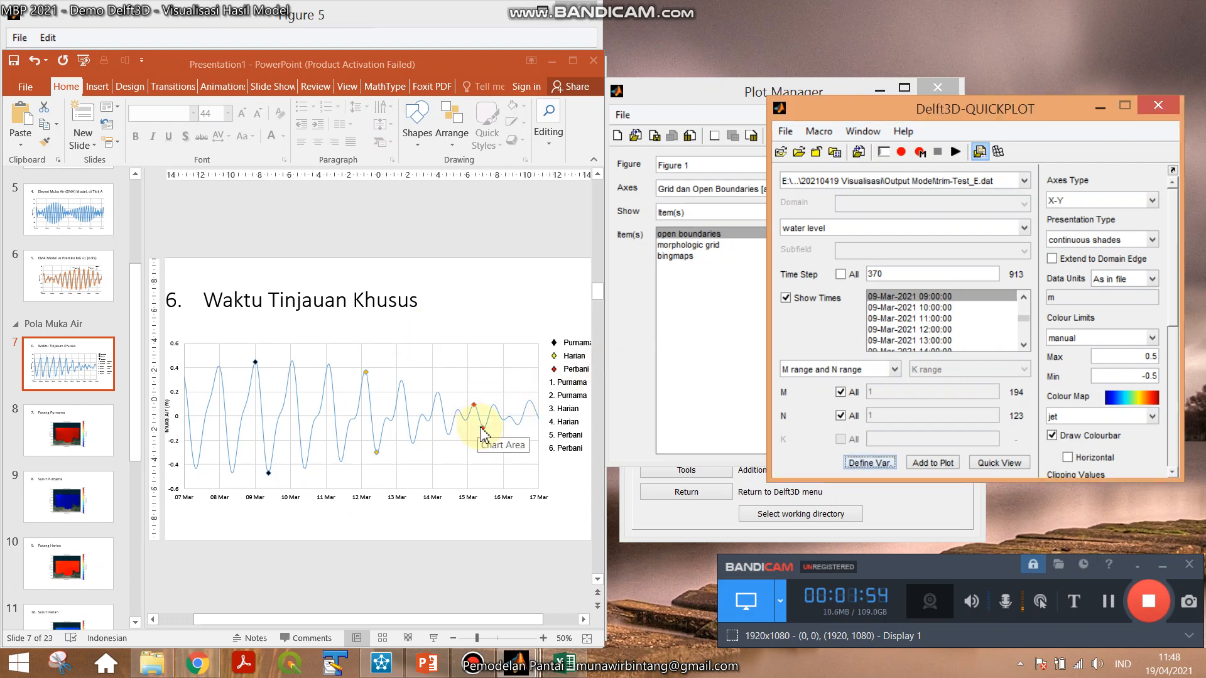
# Check the time of the Perbani low-water point in the slide chart and select the 15-Mar-2021 10:00:00 time step in QUICKPLOT.
pyautogui.click(427, 571)
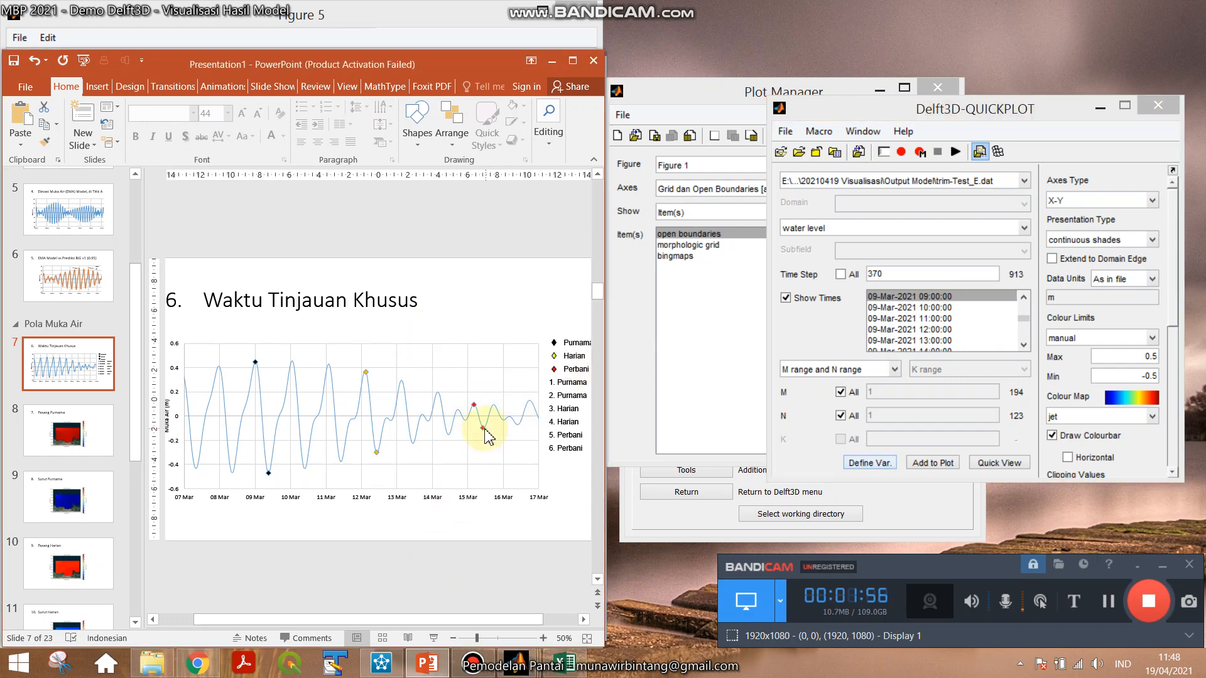
pyautogui.click(915, 329)
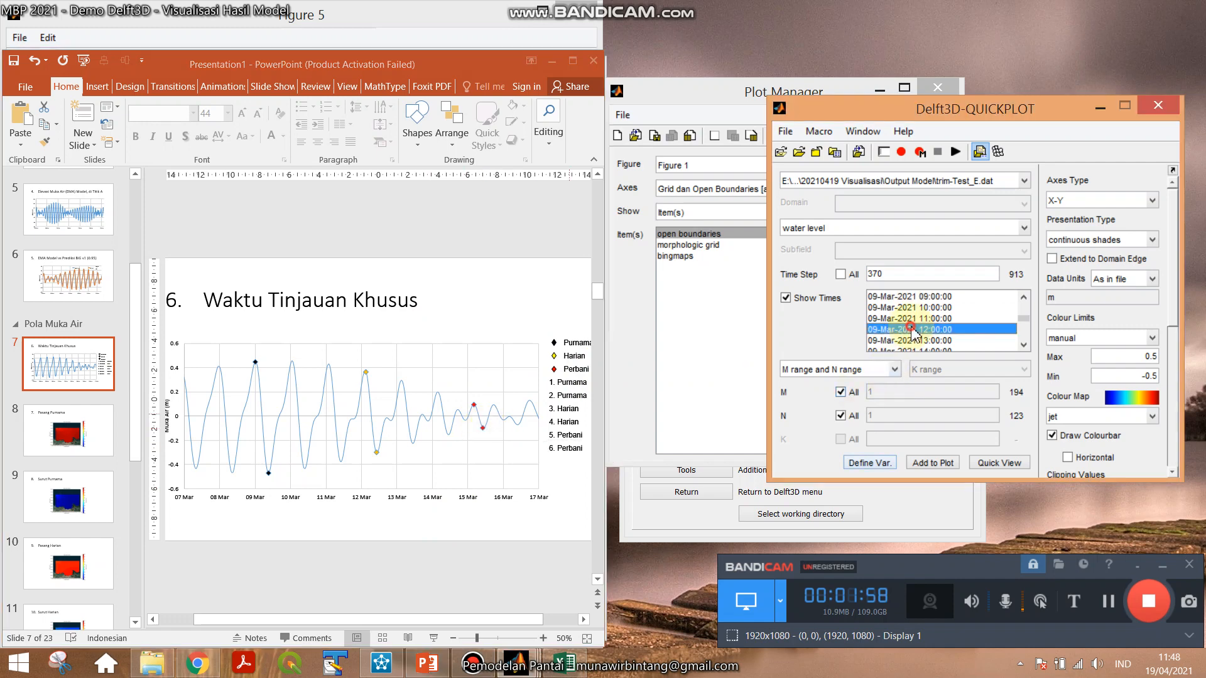
pyautogui.scroll(-9, 915, 331)
pyautogui.scroll(-9, 918, 335)
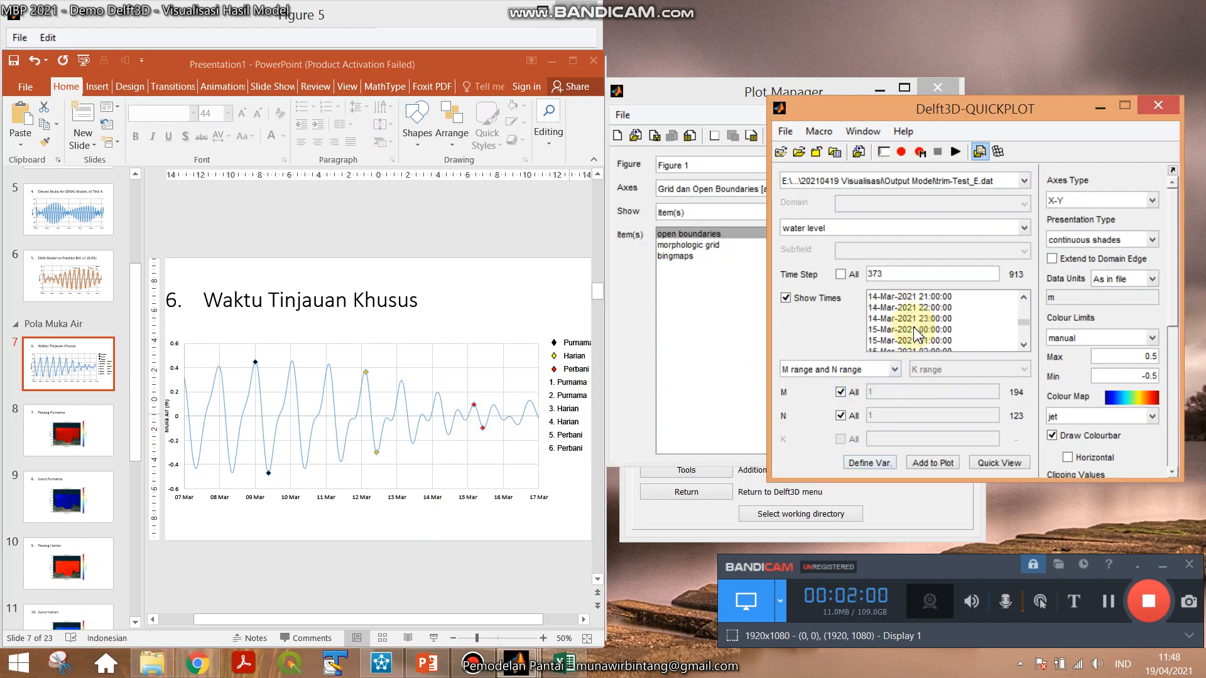
pyautogui.click(919, 308)
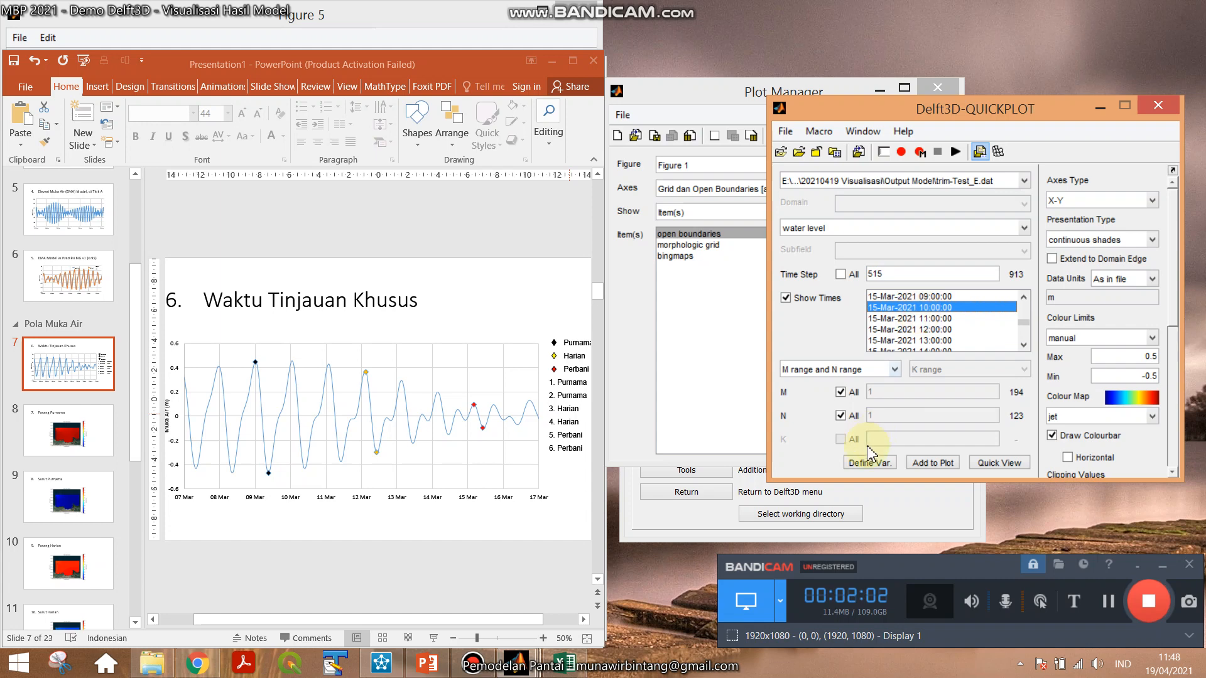
# Define a variable named Surut Perbani from the selected water level time step.
pyautogui.click(852, 459)
pyautogui.moveTo(502, 336); pyautogui.dragTo(448, 337)
pyautogui.write('Surut Perbani')
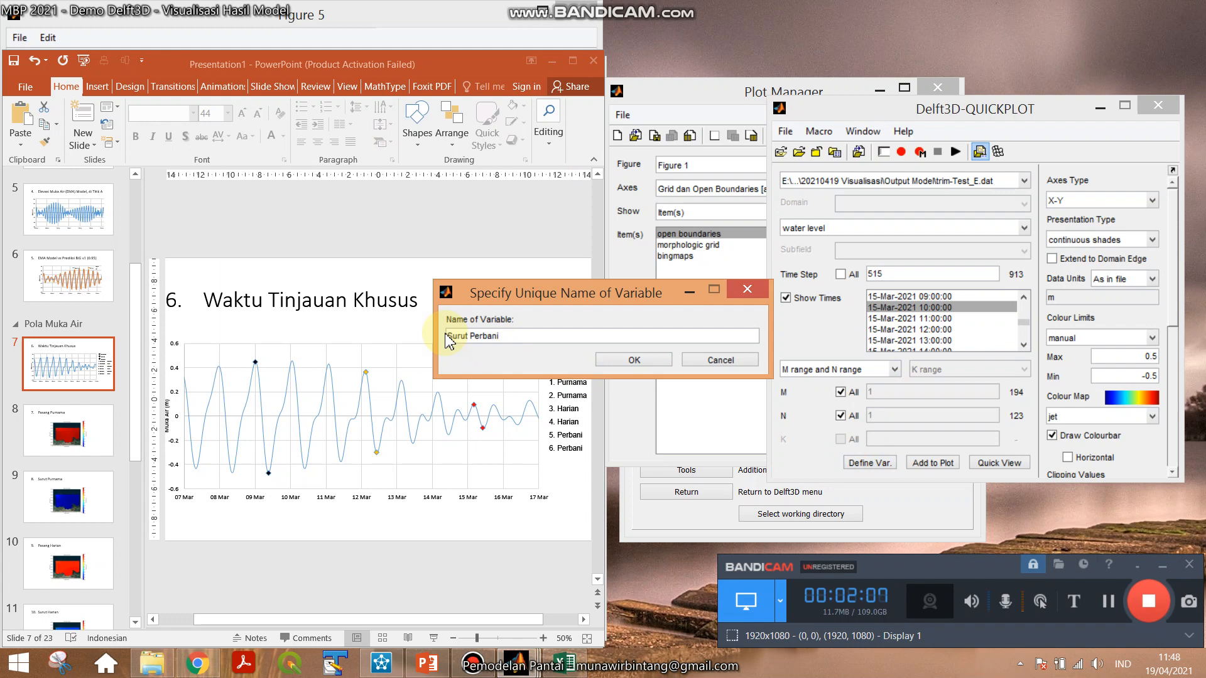
pyautogui.click(625, 360)
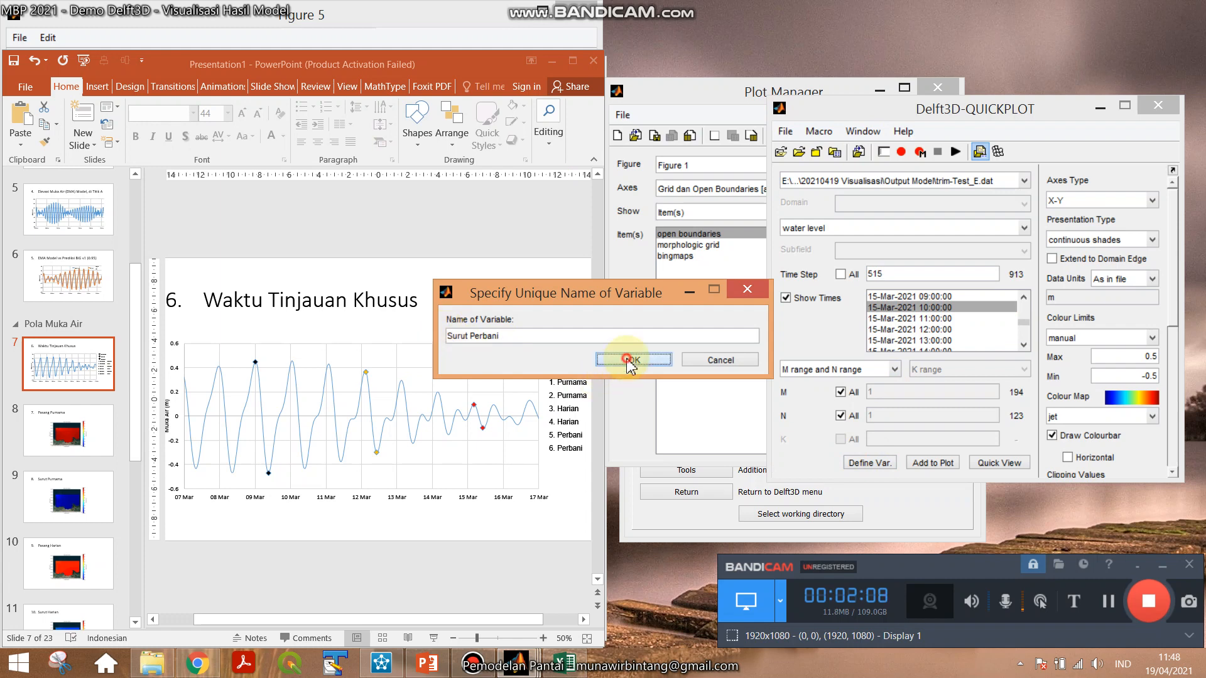
# Switch the data source to the user defined variables and preview the Pasang Purnama map in a temporary figure.
pyautogui.click(905, 183)
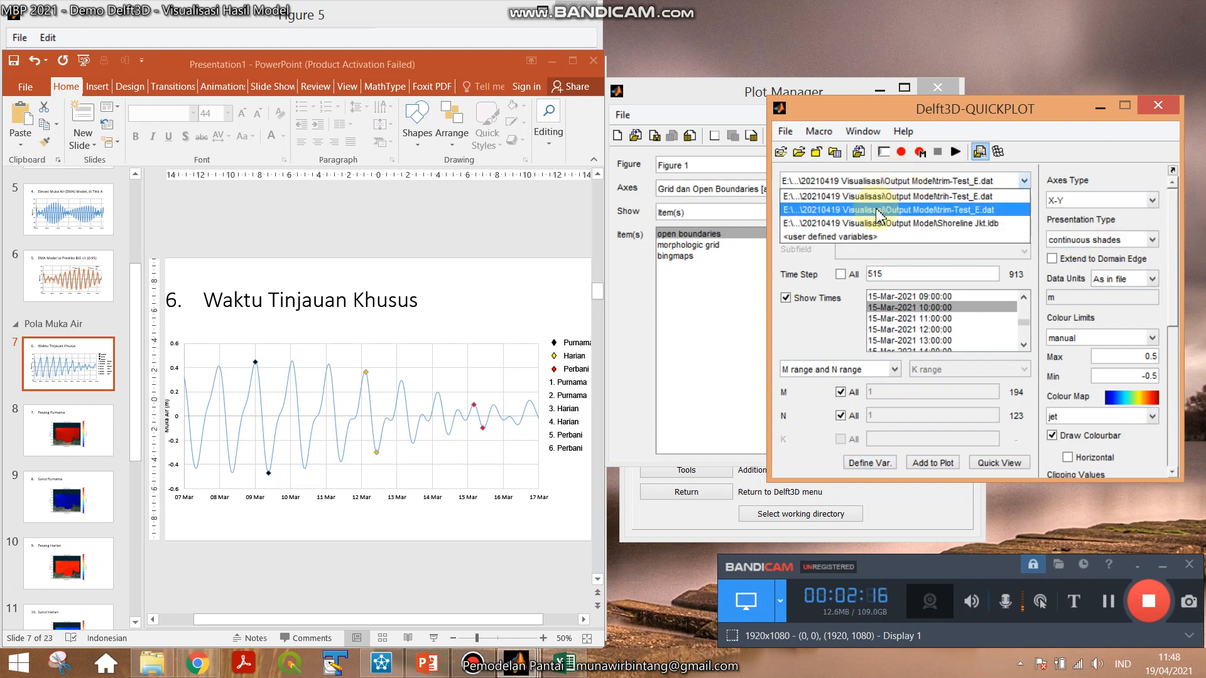
pyautogui.click(845, 244)
pyautogui.click(853, 231)
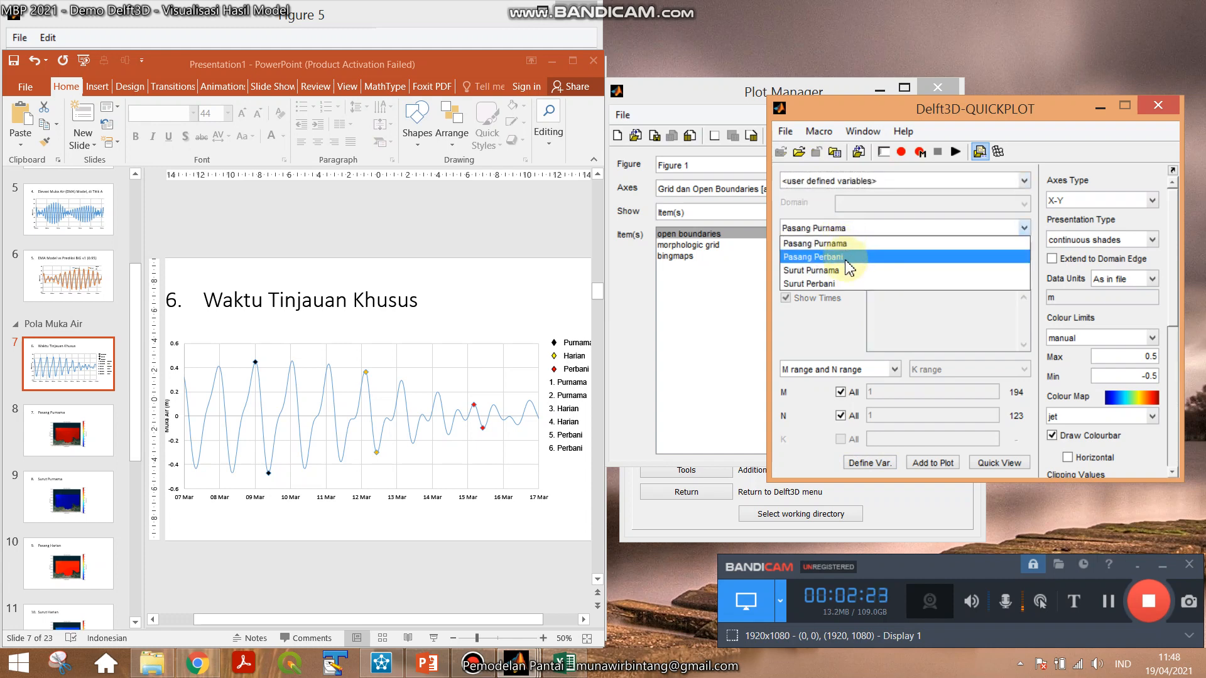
pyautogui.click(848, 231)
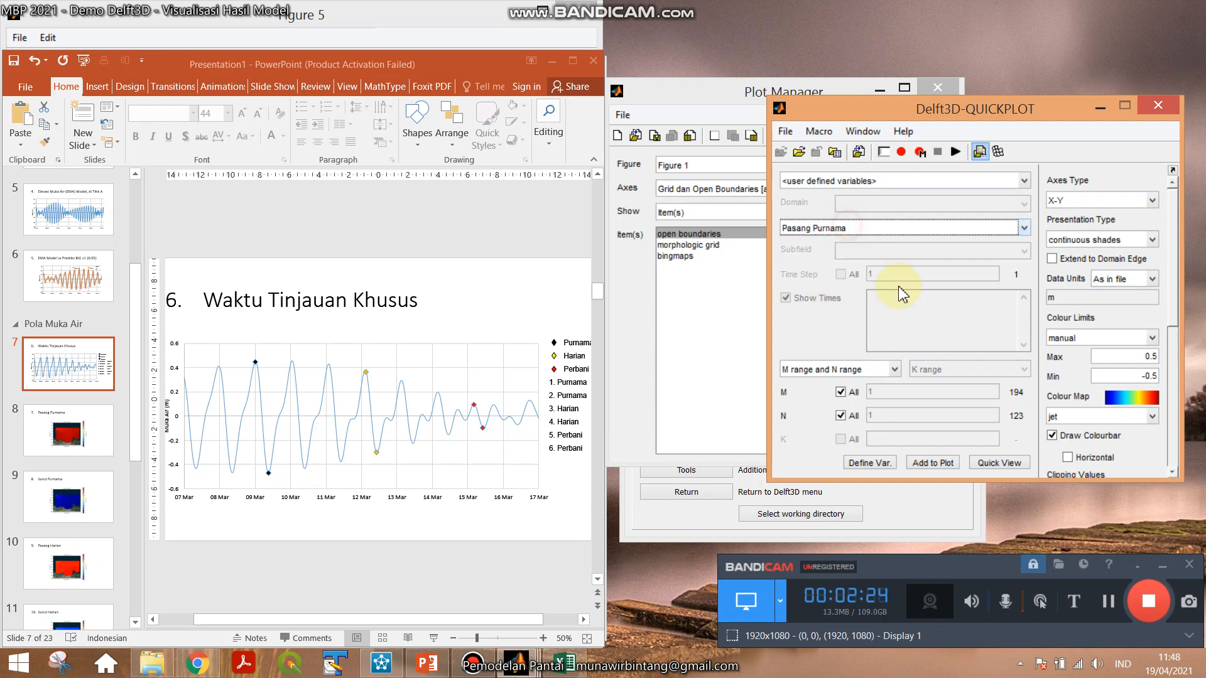
pyautogui.click(998, 463)
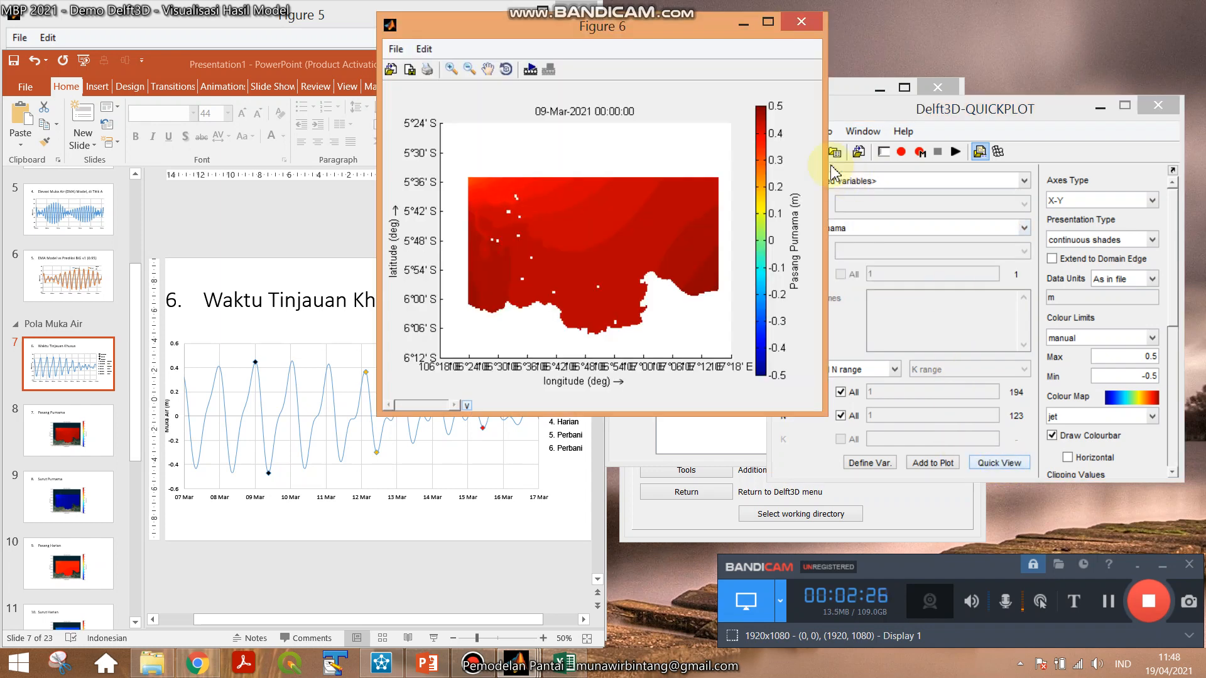
pyautogui.click(801, 22)
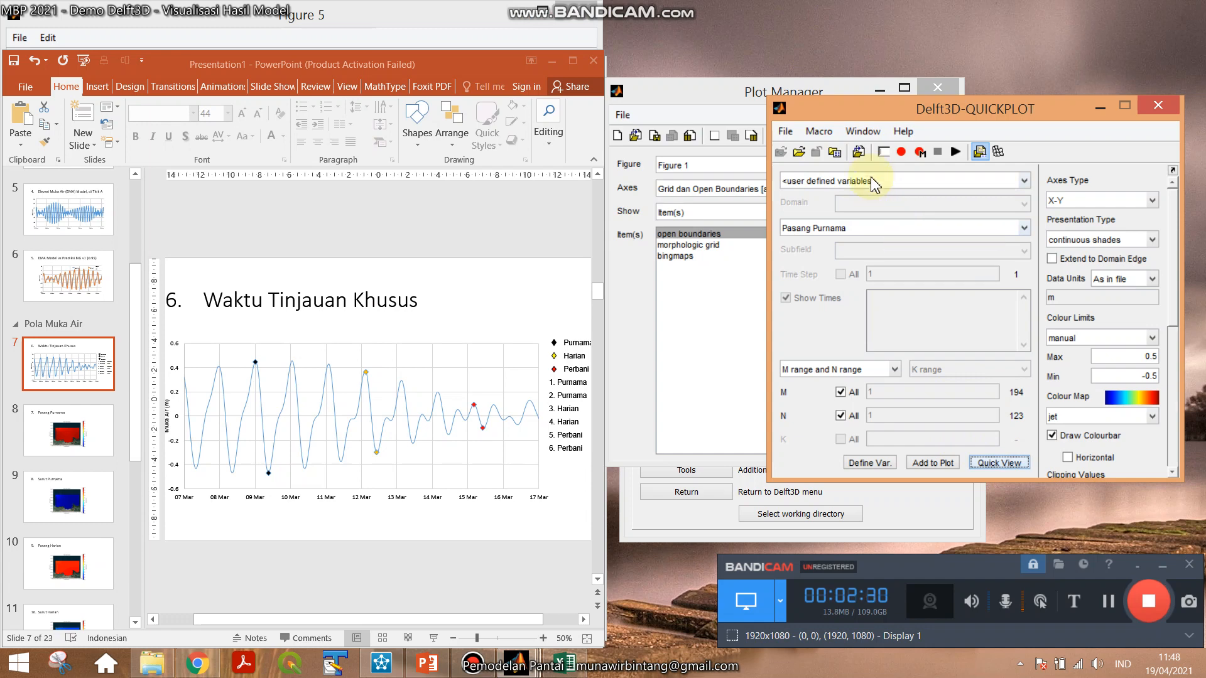
# Compute Pasang Purnama minus Pasang Perbani with the A-B operation and define it as the variable (Pasang Purnama) - (Pasang Perbani).
pyautogui.click(825, 233)
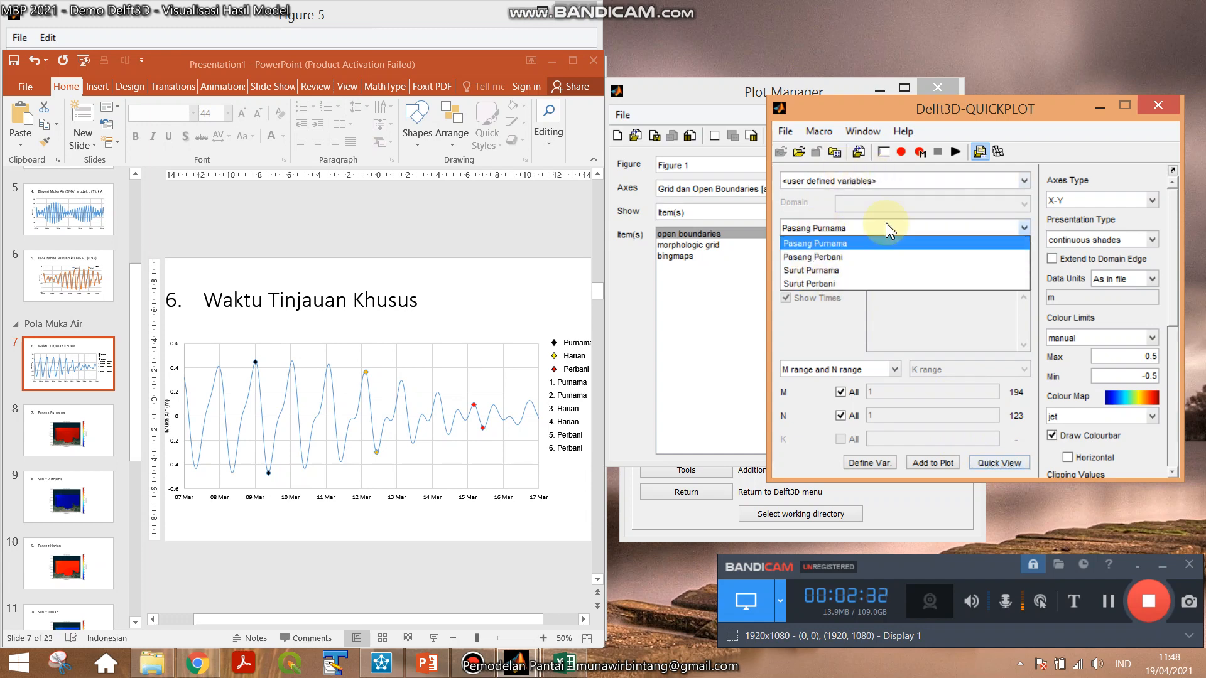
pyautogui.click(964, 108)
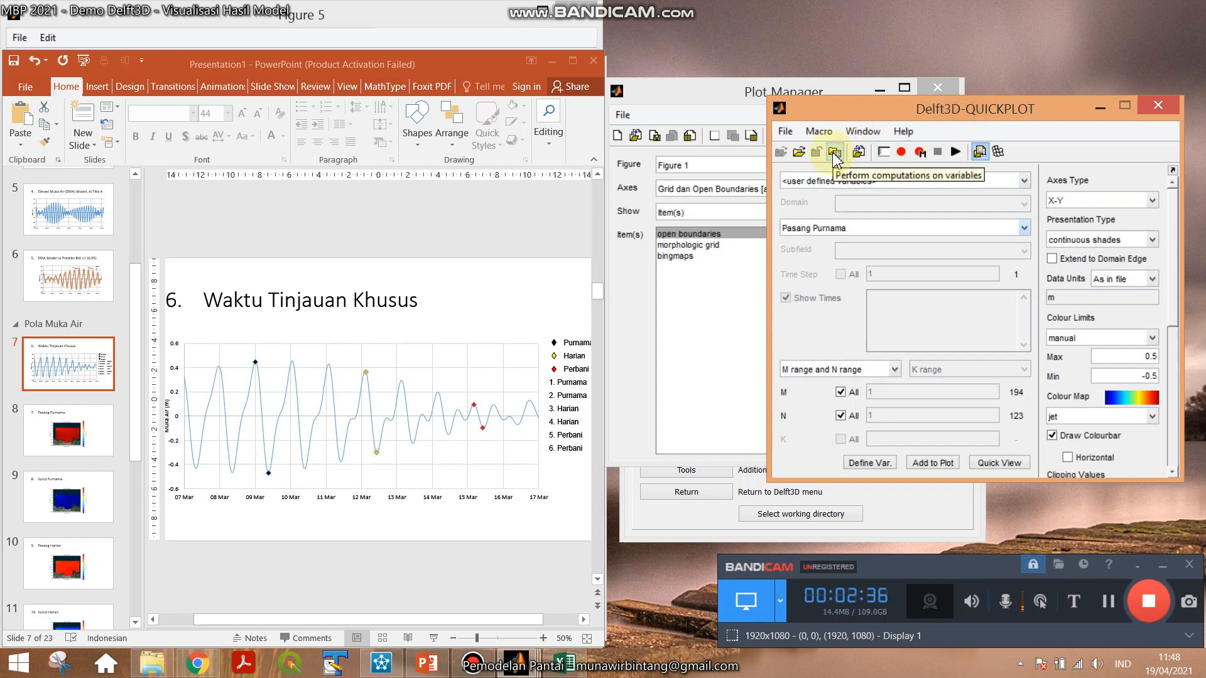
pyautogui.click(834, 153)
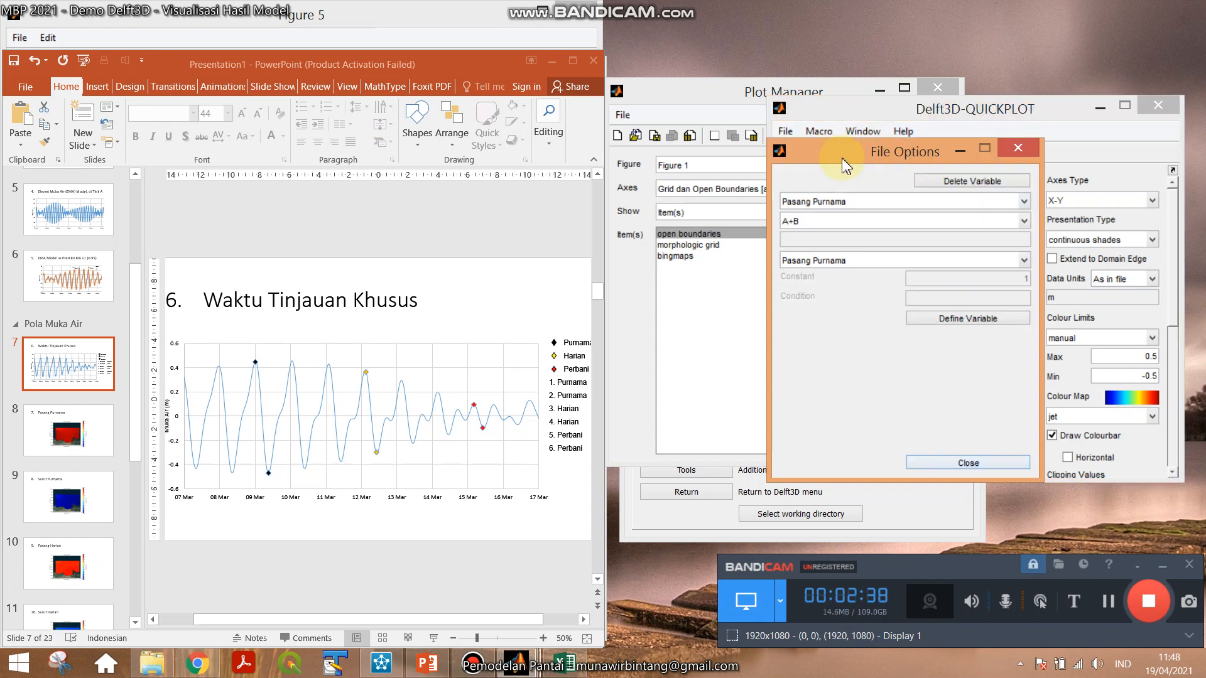
pyautogui.moveTo(844, 161); pyautogui.dragTo(535, 217)
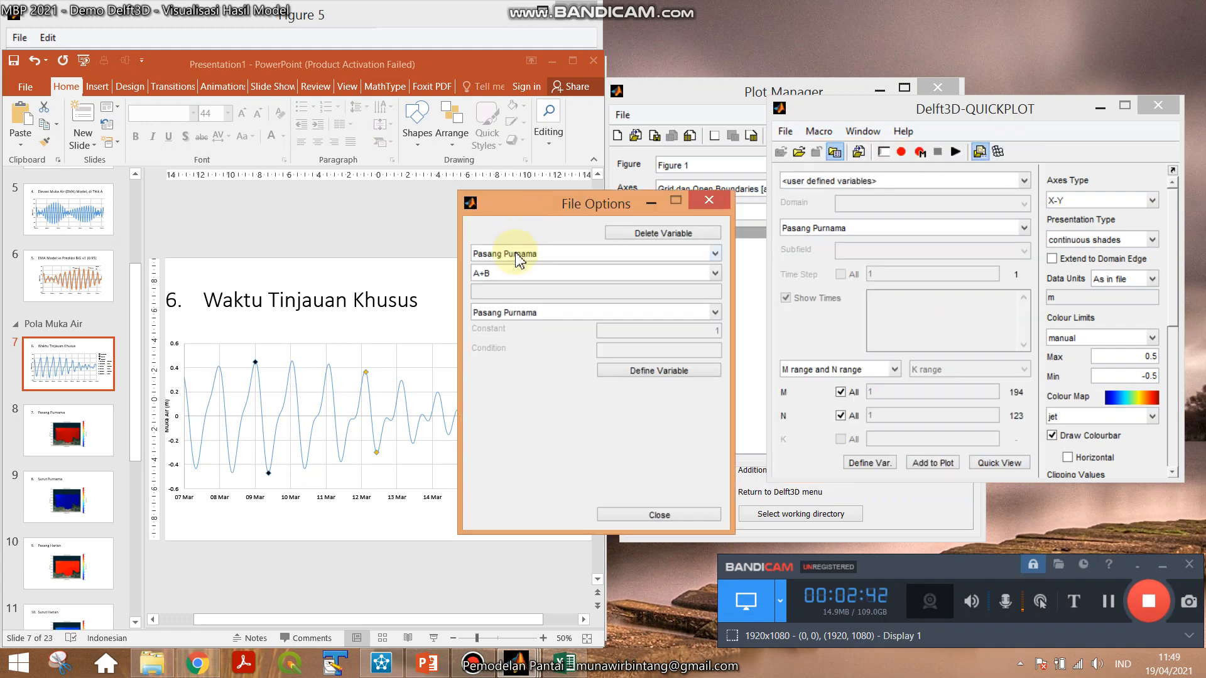
pyautogui.click(514, 321)
pyautogui.click(512, 341)
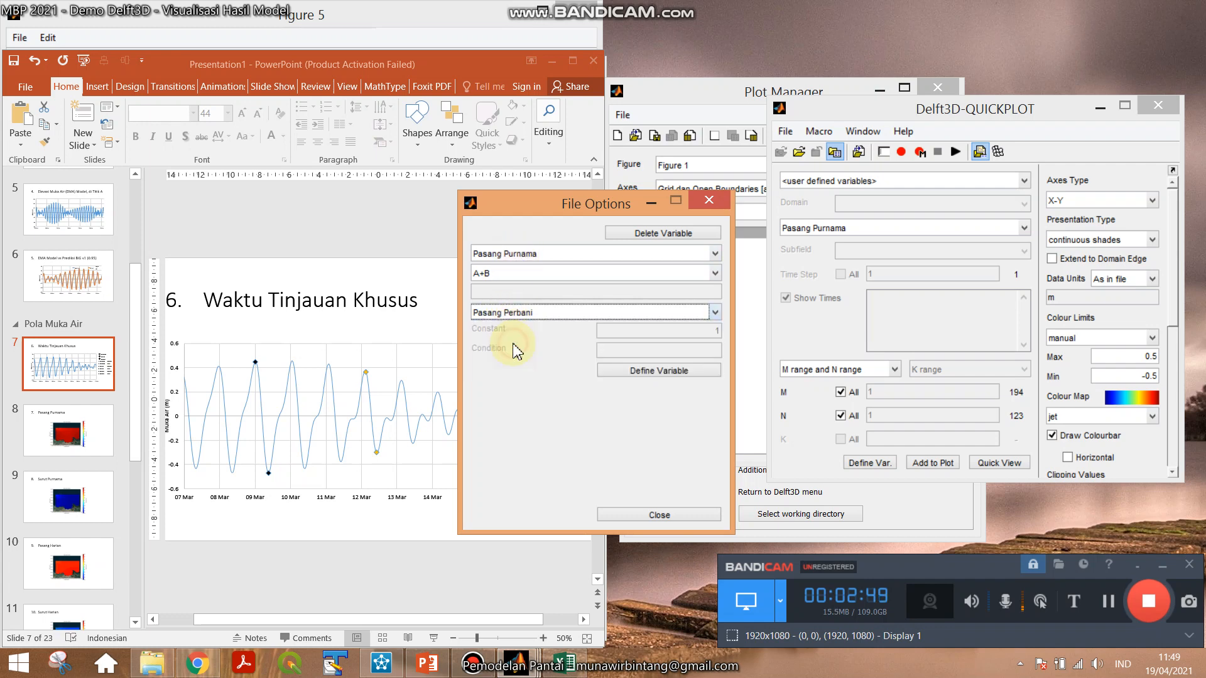
pyautogui.click(507, 272)
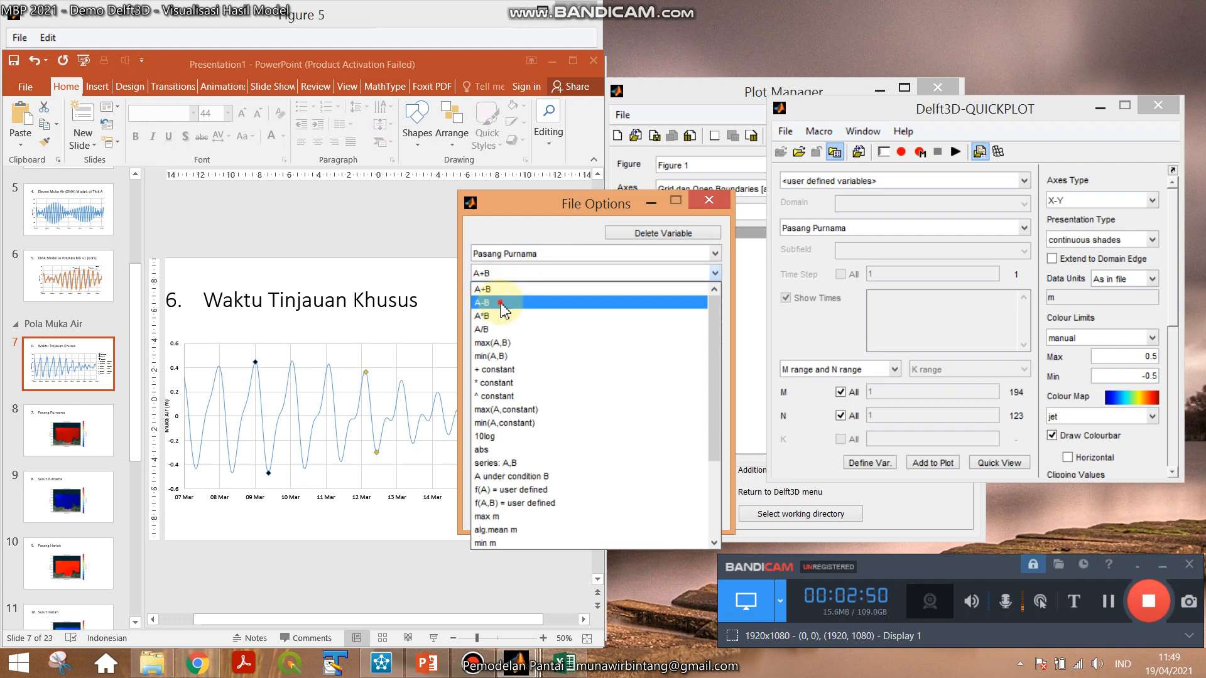
pyautogui.click(506, 300)
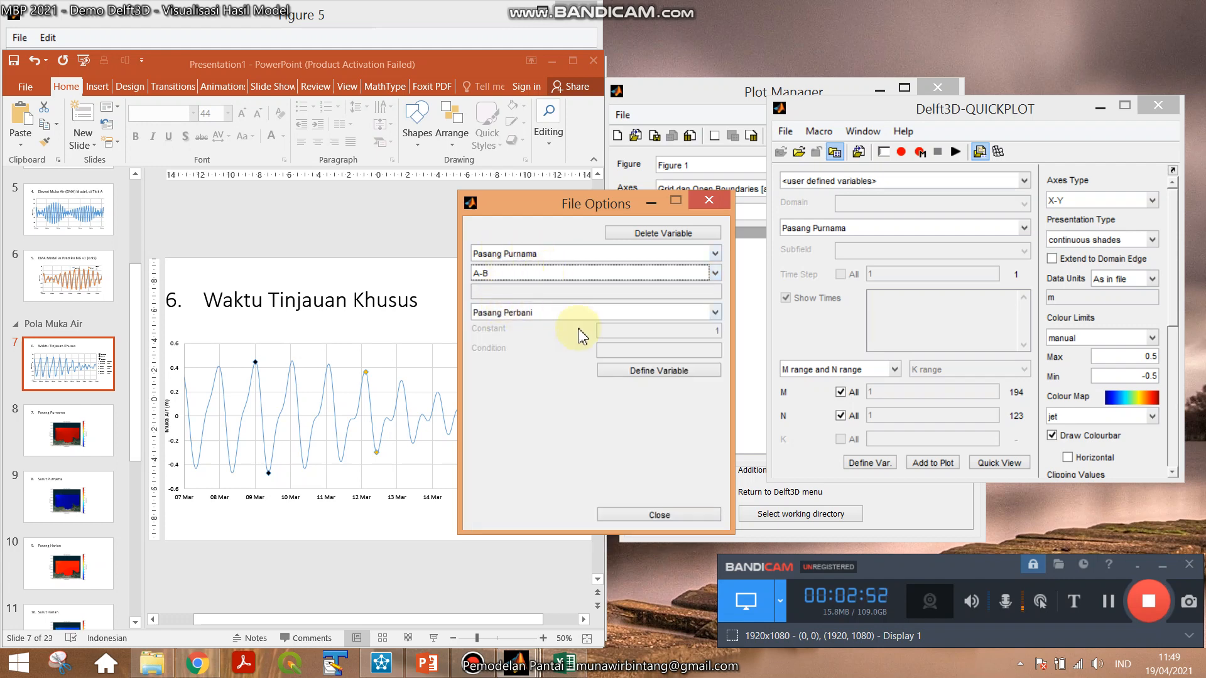
pyautogui.click(656, 372)
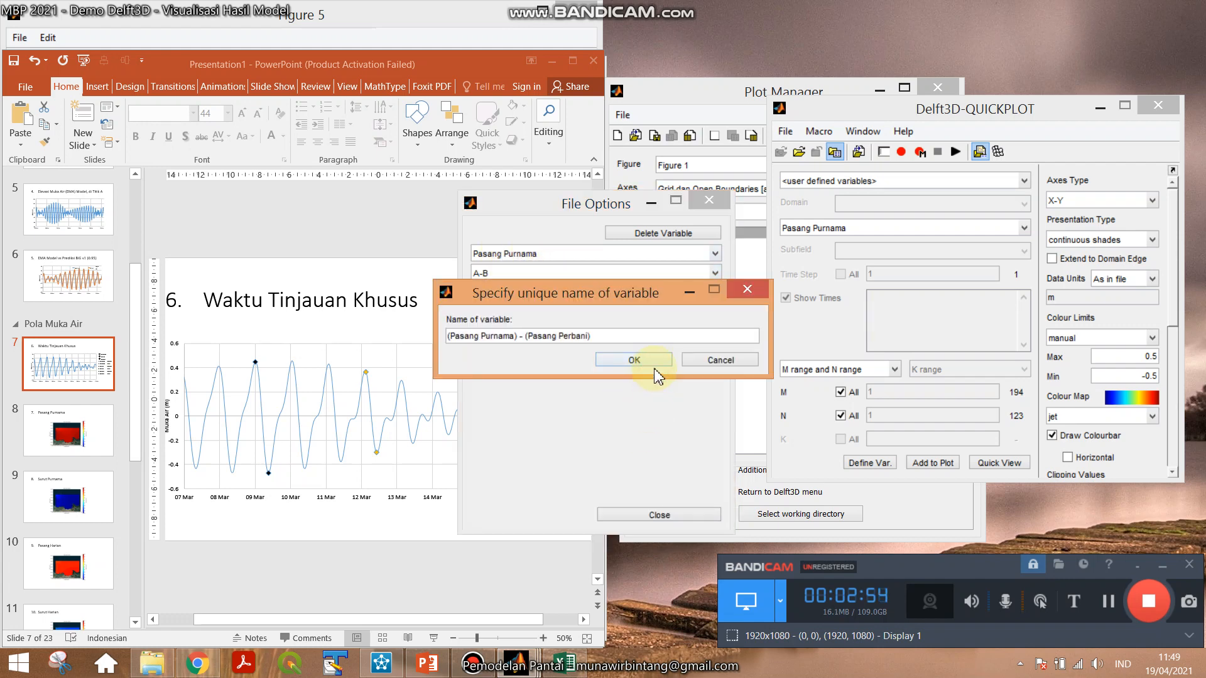
pyautogui.click(653, 363)
# Define the variable (Surut Purnama) - (Surut Perbani) with the A-B operation and close the variable computations.
pyautogui.click(549, 260)
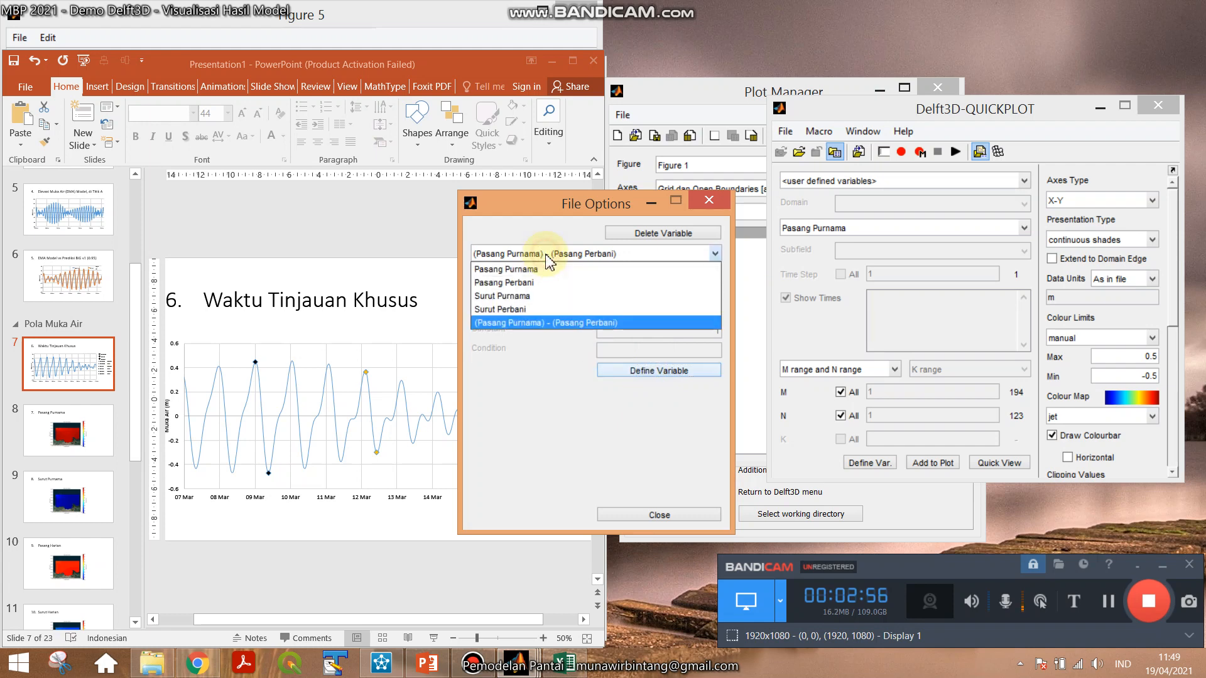
pyautogui.click(527, 296)
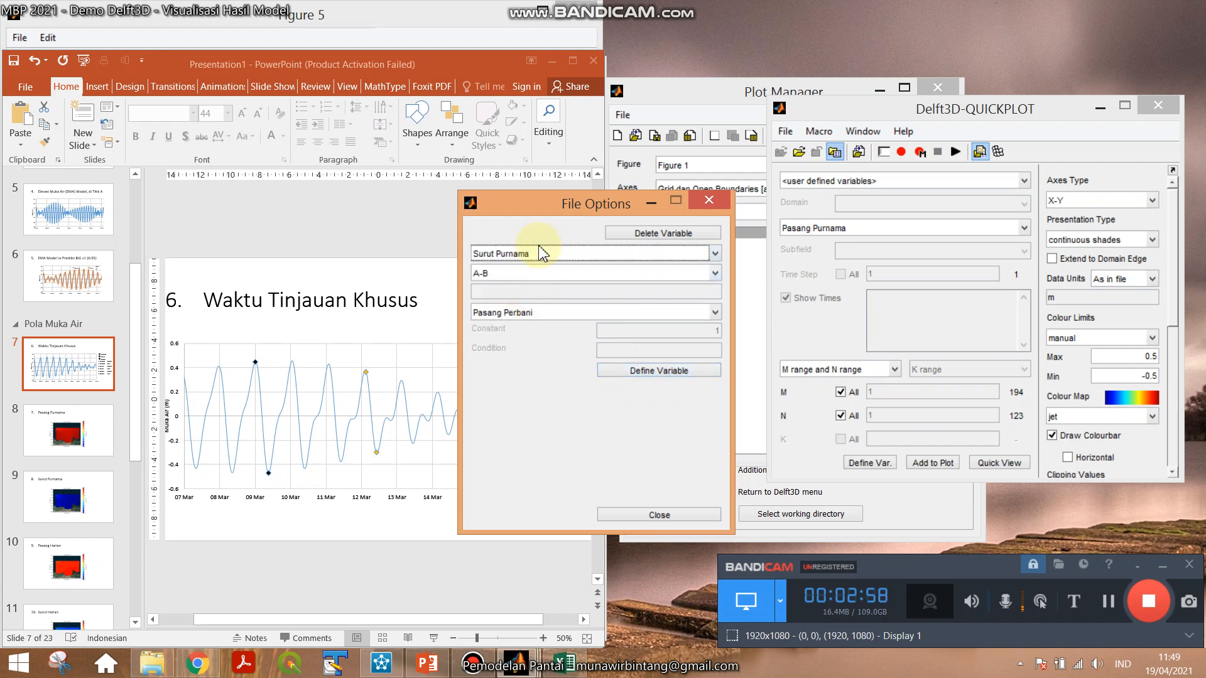
pyautogui.click(533, 314)
pyautogui.click(515, 367)
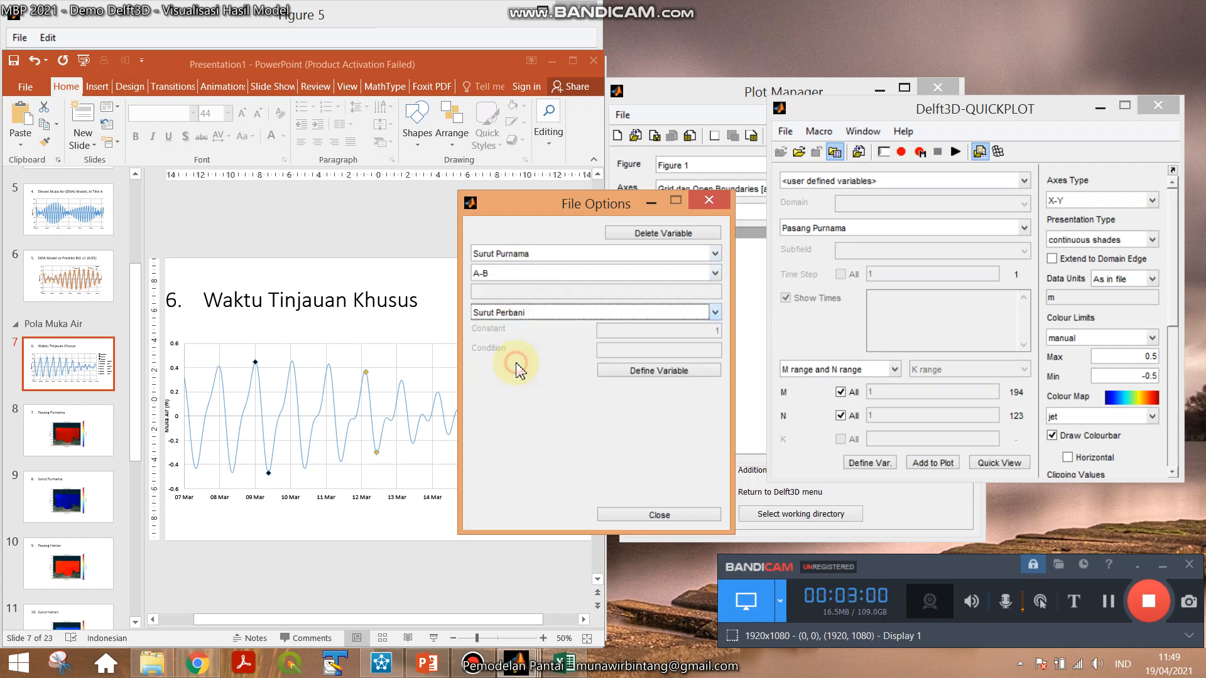
pyautogui.click(631, 372)
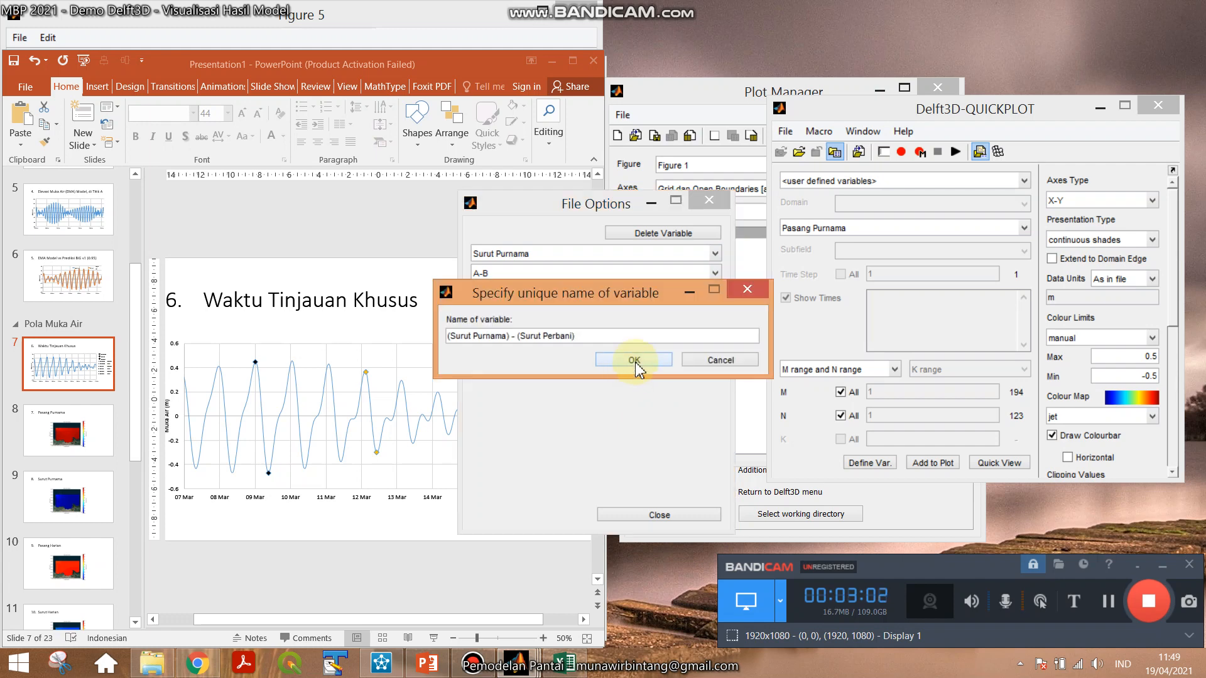
pyautogui.click(634, 363)
pyautogui.click(687, 511)
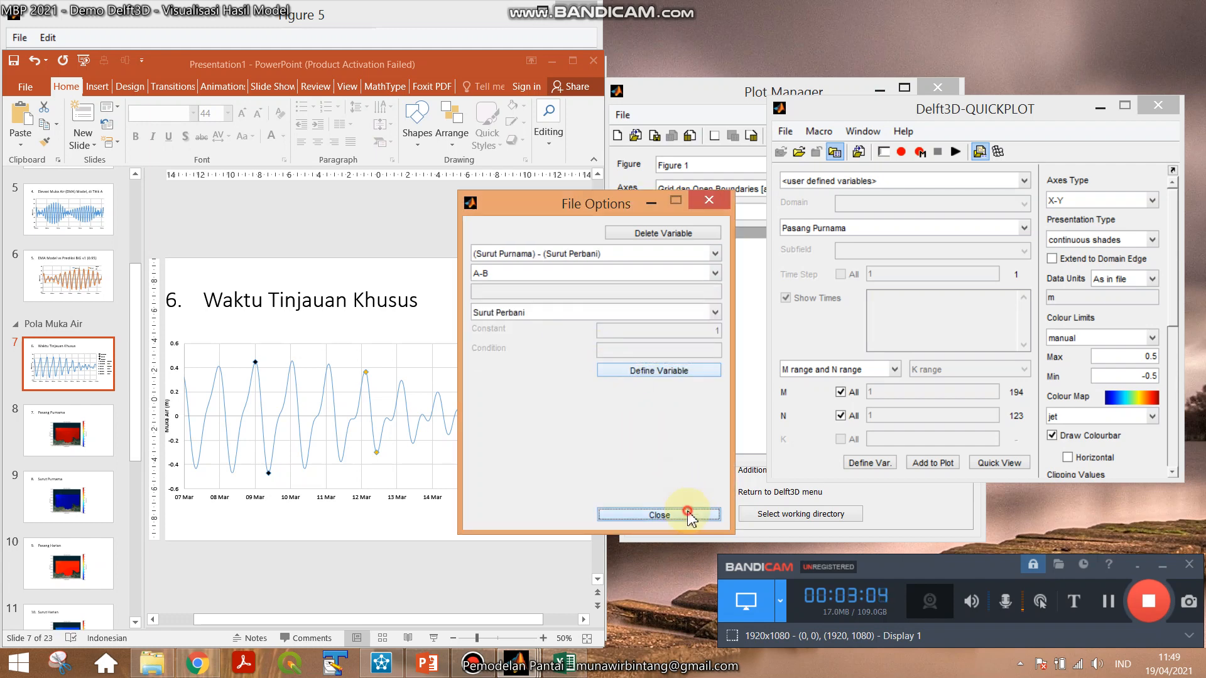
# Plot the (Pasang Purnama) - (Pasang Perbani) difference map in a new figure.
pyautogui.click(835, 233)
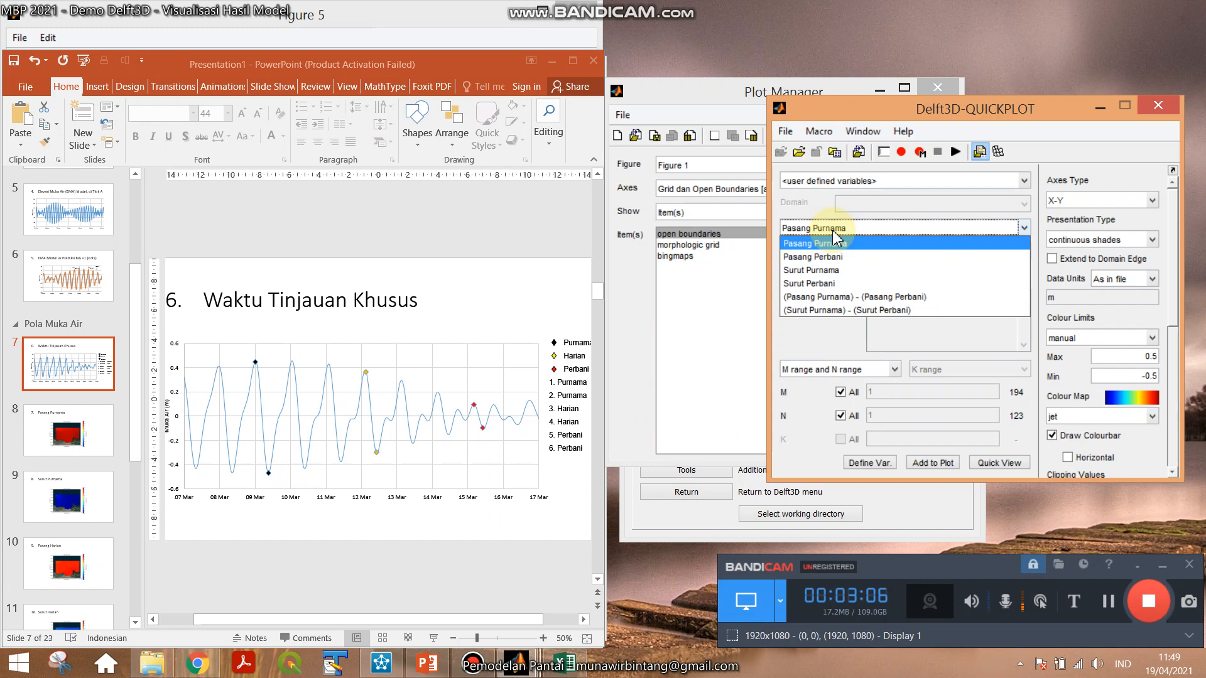
pyautogui.click(835, 301)
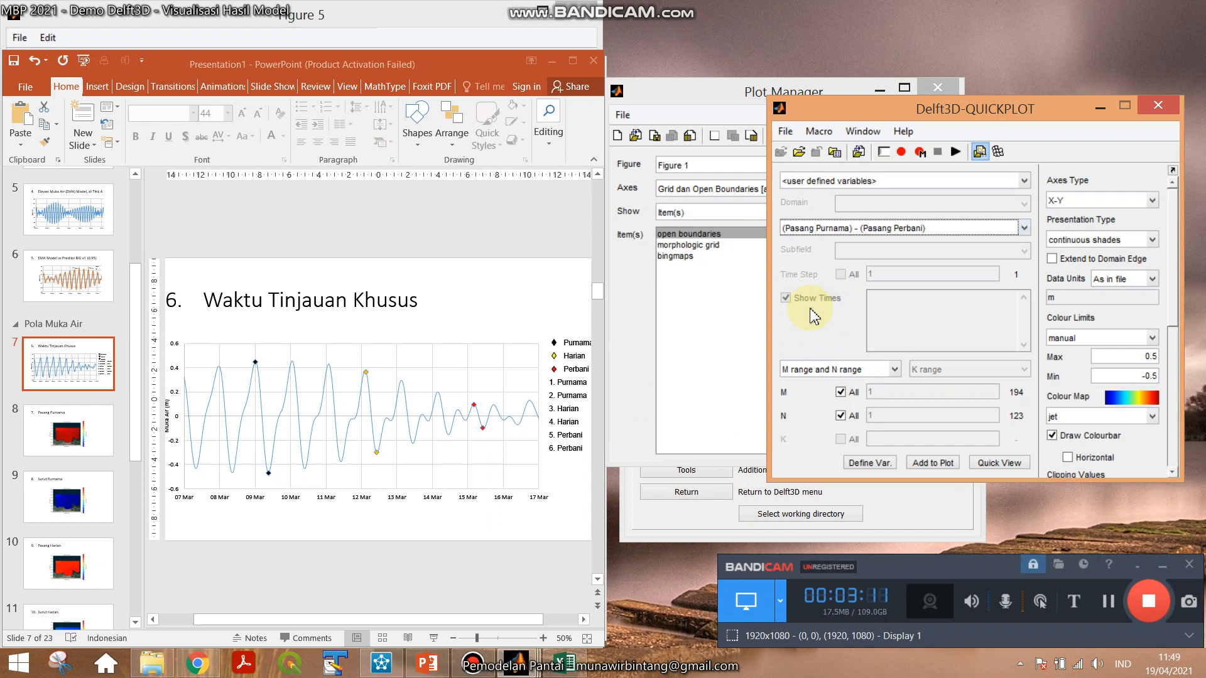
pyautogui.click(998, 466)
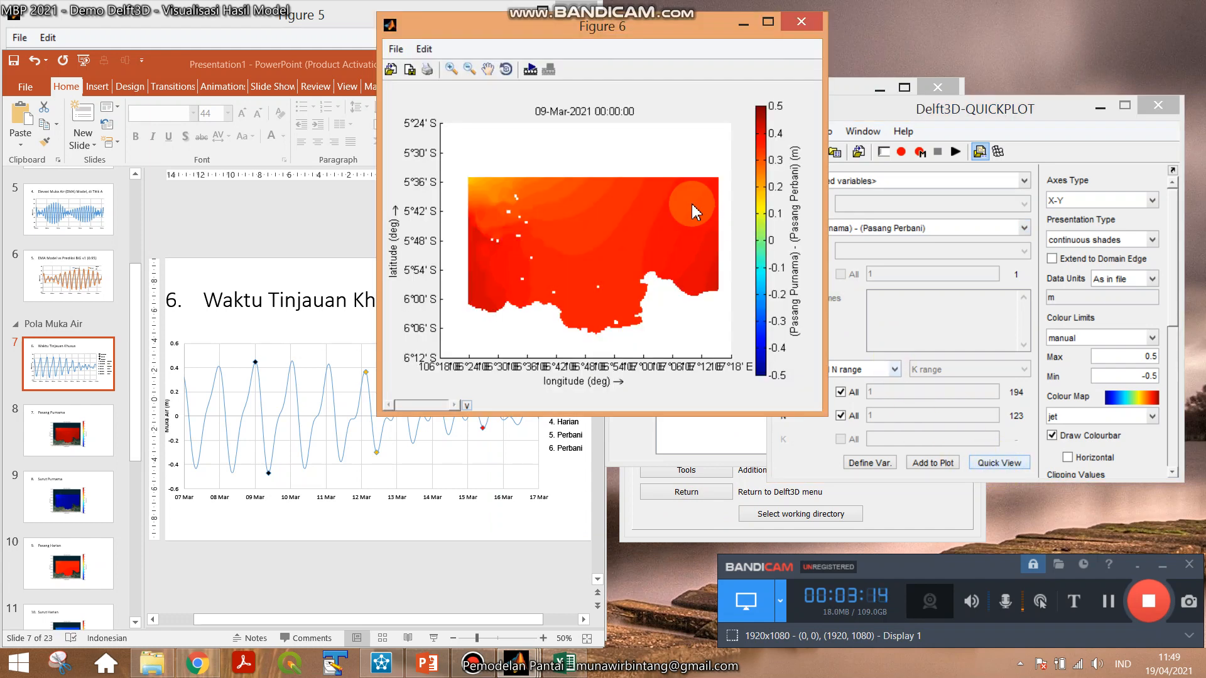
# Plot the (Surut Purnama) - (Surut Perbani) difference map in its own figure and snap both difference figures to half the screen.
pyautogui.click(942, 228)
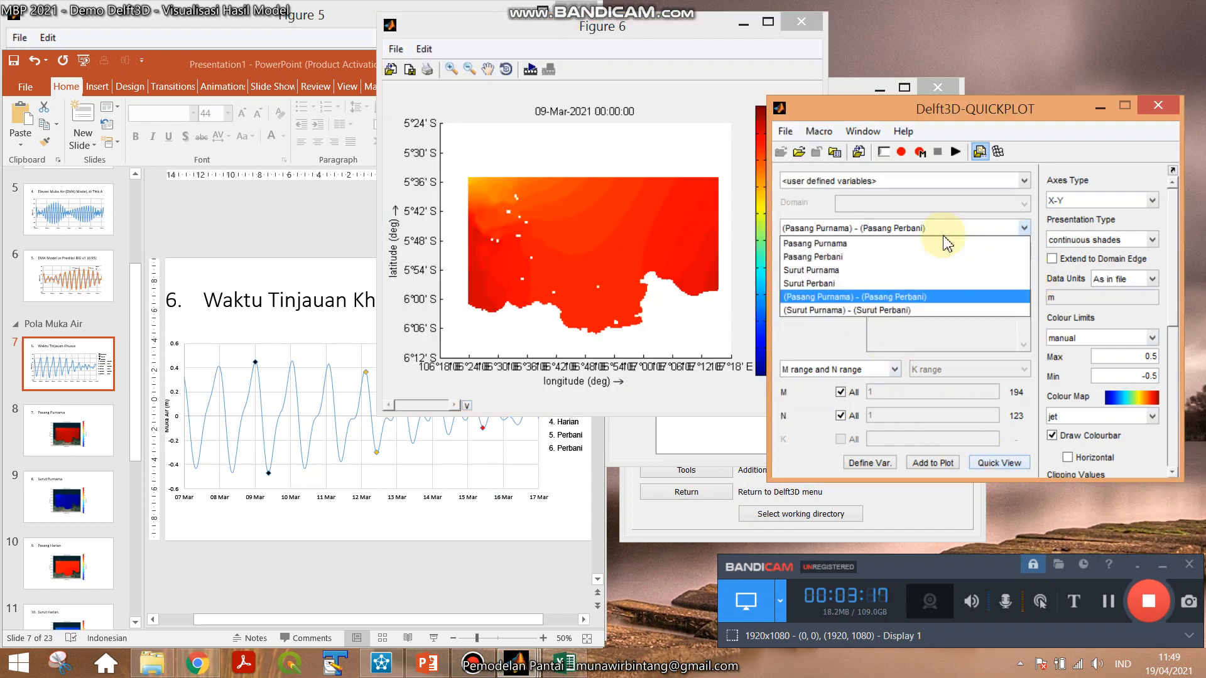
pyautogui.click(885, 311)
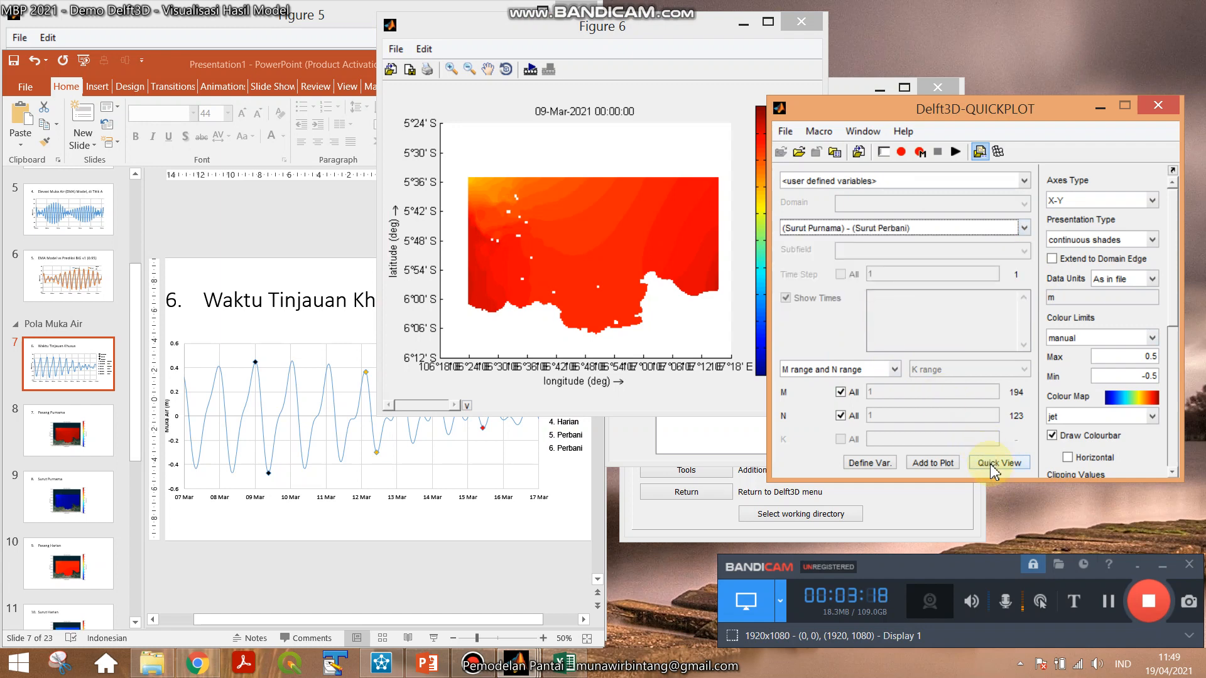
pyautogui.click(990, 464)
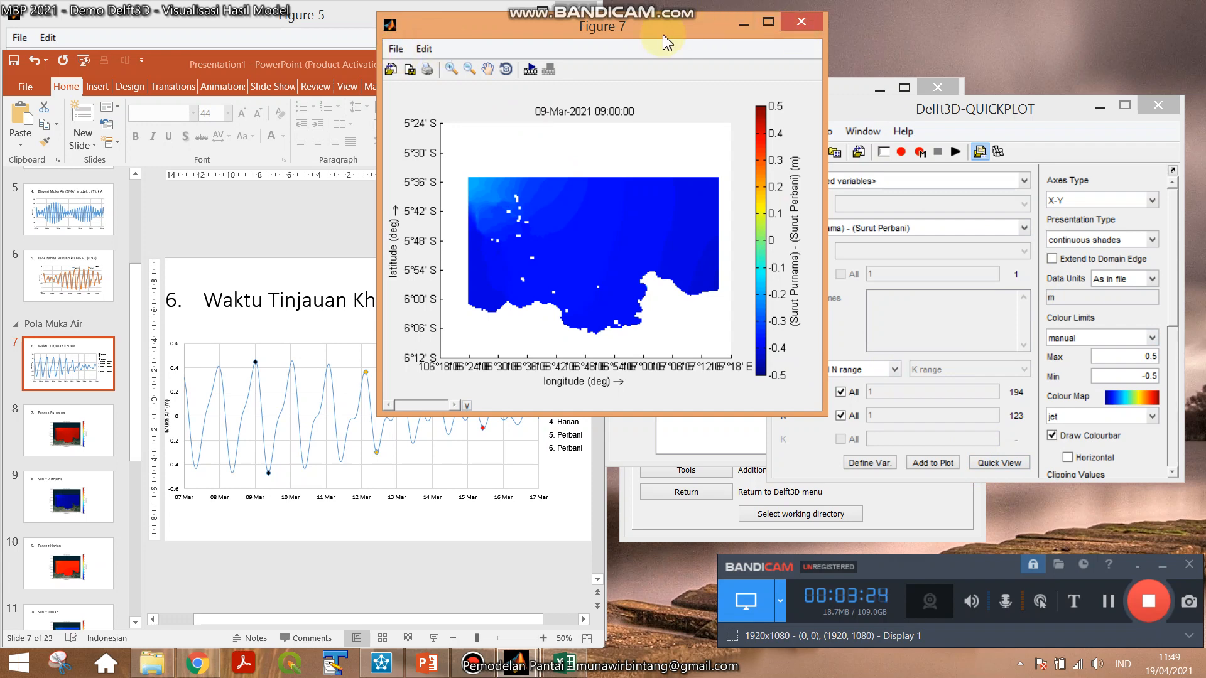
pyautogui.moveTo(666, 43); pyautogui.dragTo(6, 104)
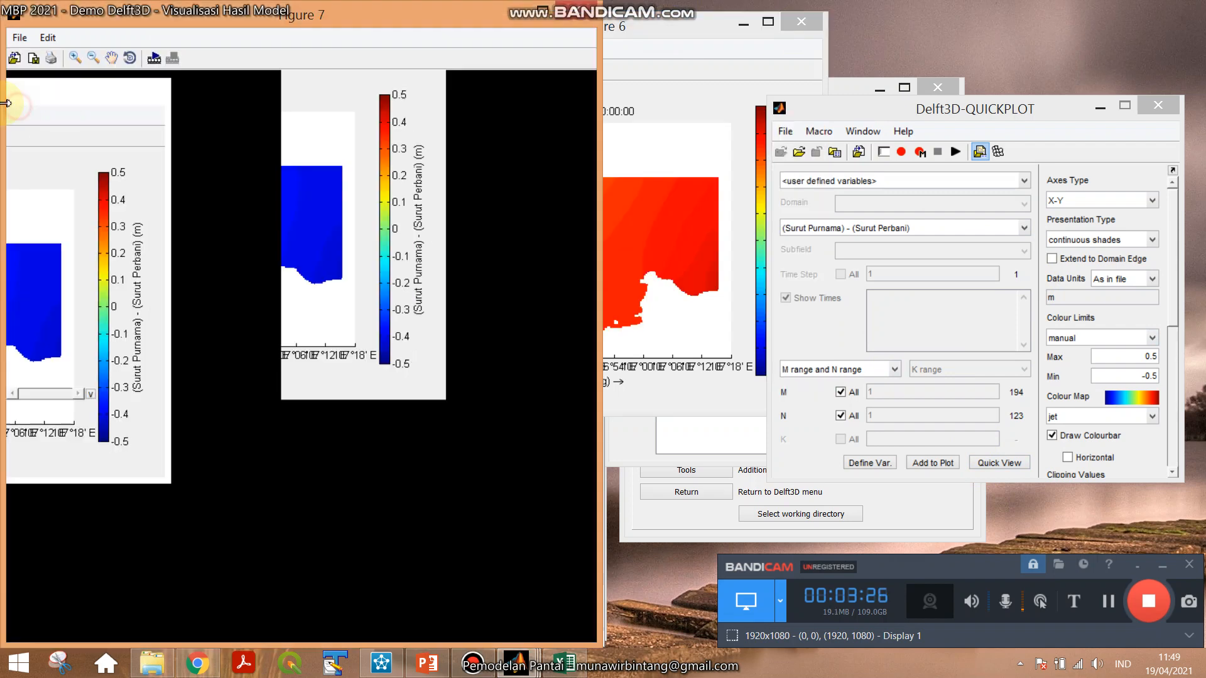
pyautogui.moveTo(640, 30); pyautogui.dragTo(3, 129)
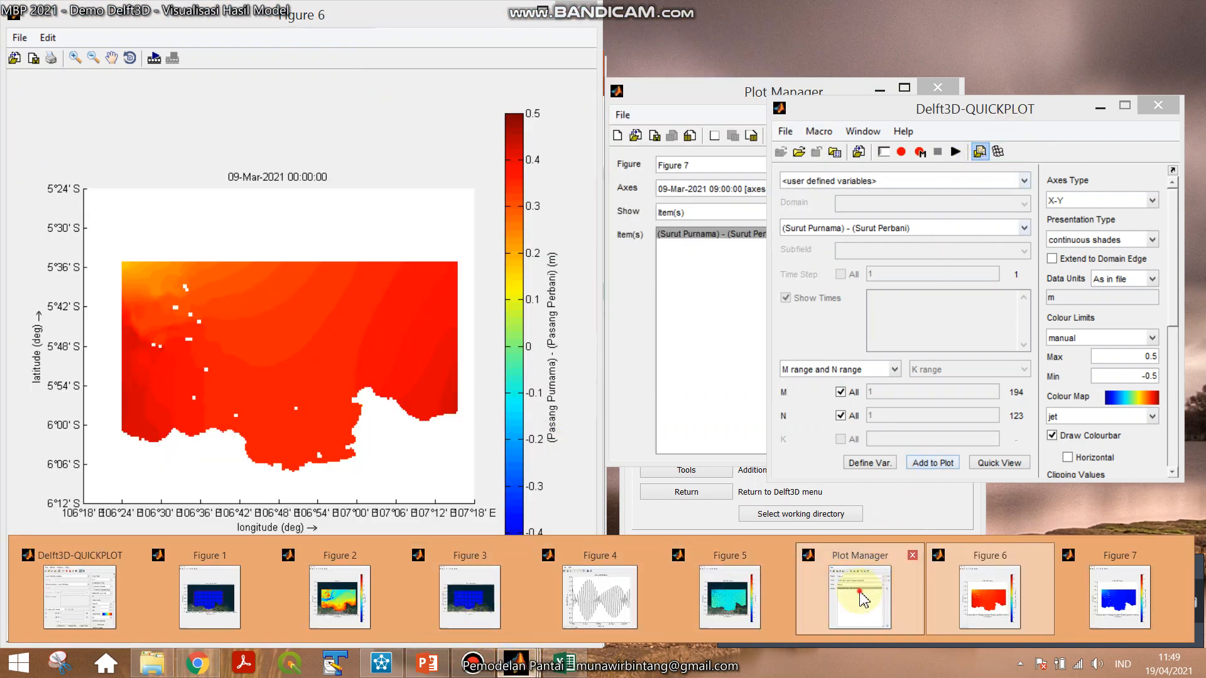
# Set the axes title of Figure 6 to "Pasang Purnama - Pasang Perbani" in place of the automatic title.
pyautogui.click(899, 556)
pyautogui.click(751, 167)
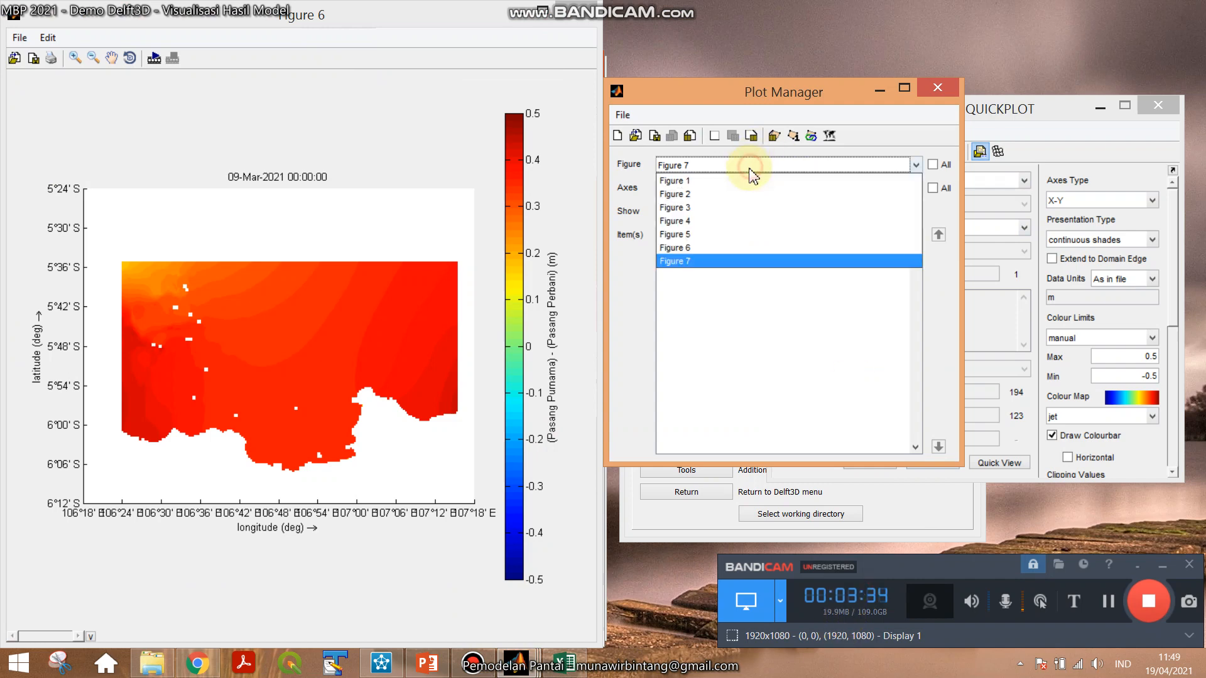
pyautogui.click(708, 248)
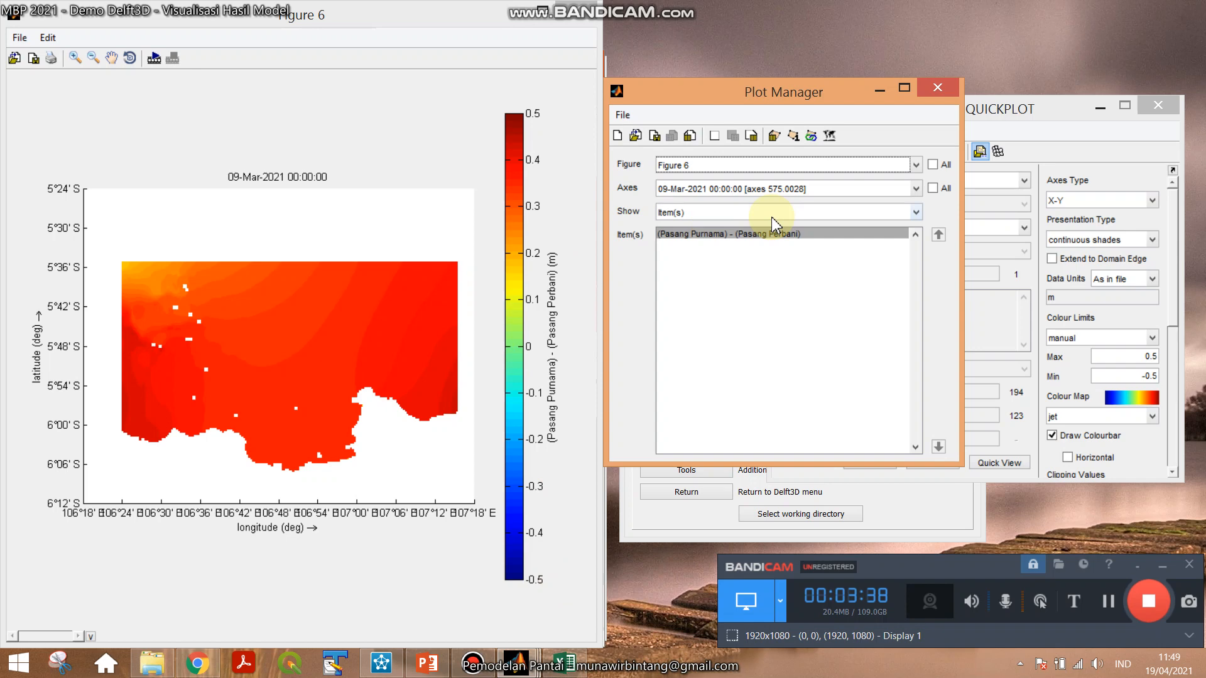
pyautogui.click(751, 213)
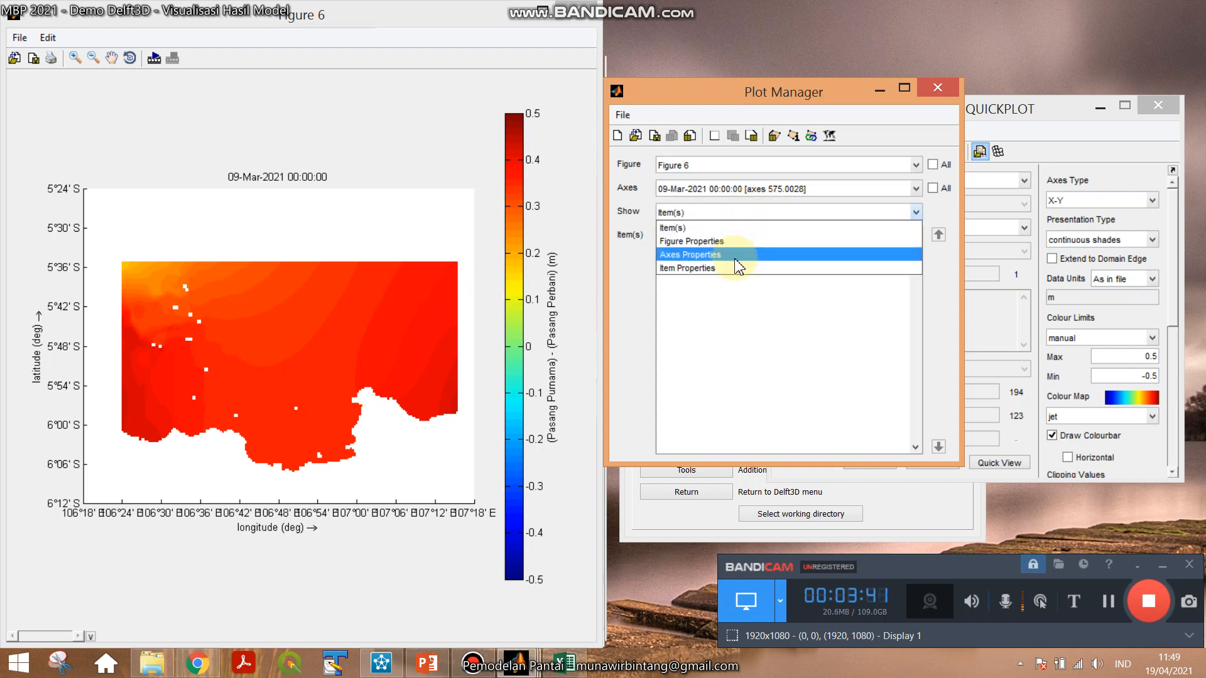
pyautogui.click(704, 255)
pyautogui.click(661, 259)
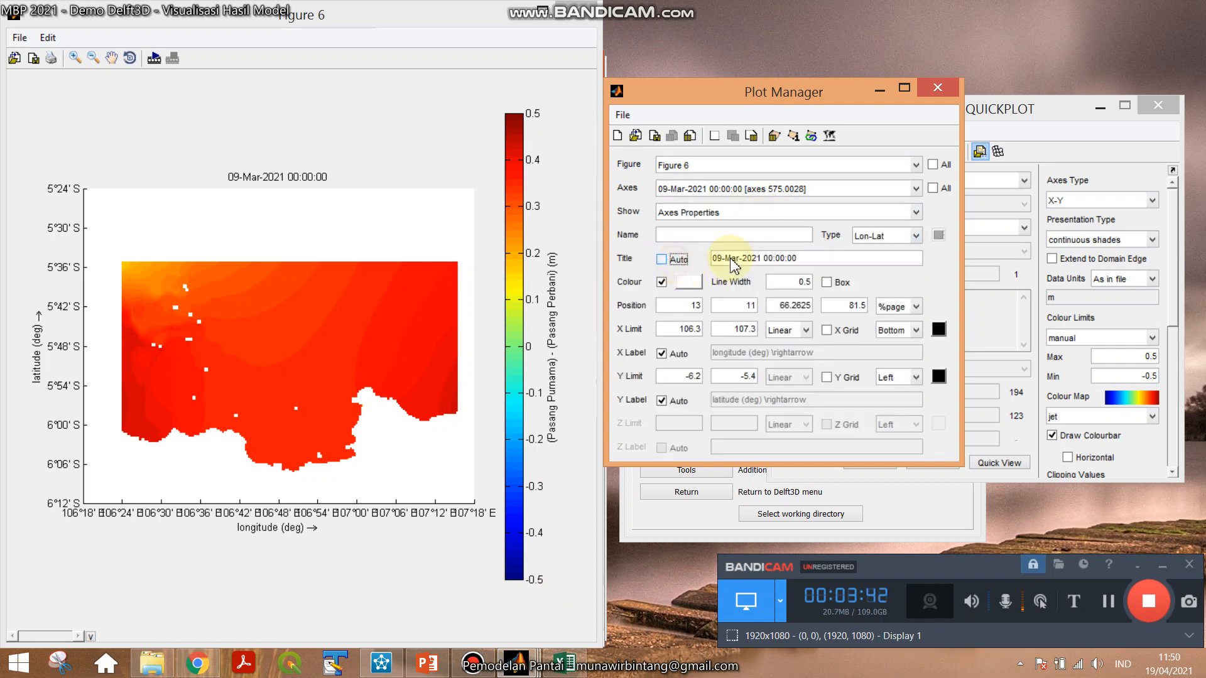
pyautogui.moveTo(799, 258); pyautogui.dragTo(716, 269)
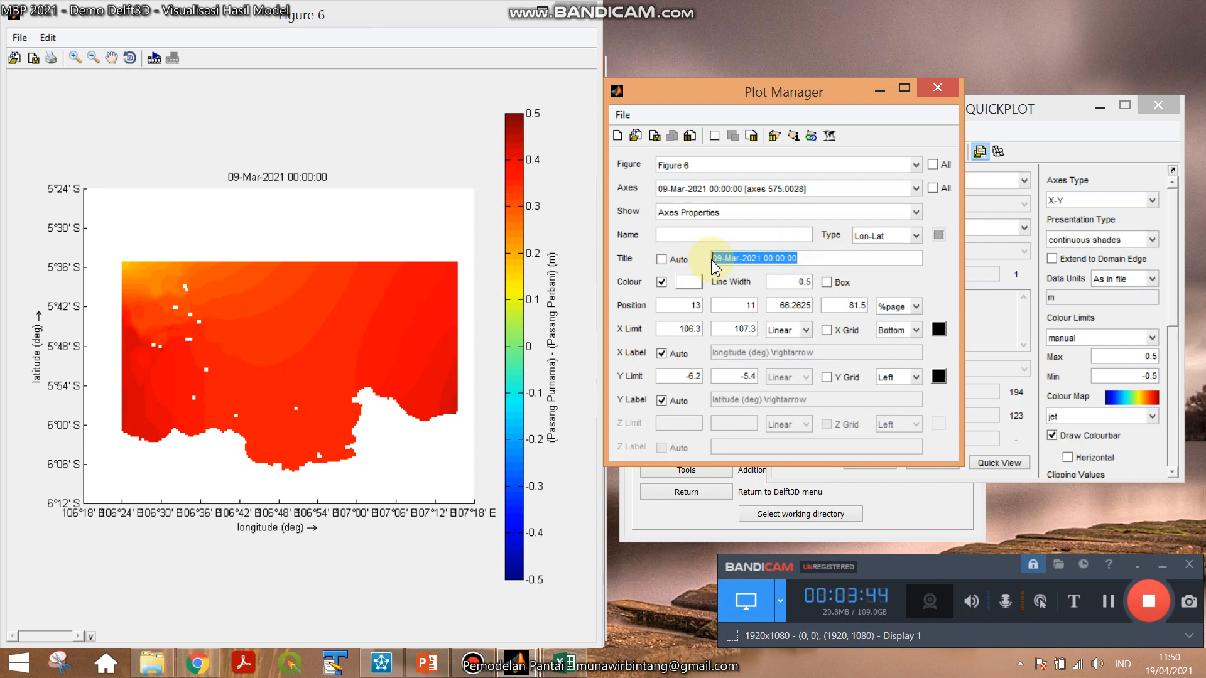
pyautogui.write('Pasang Purnama - Pasang Perb')
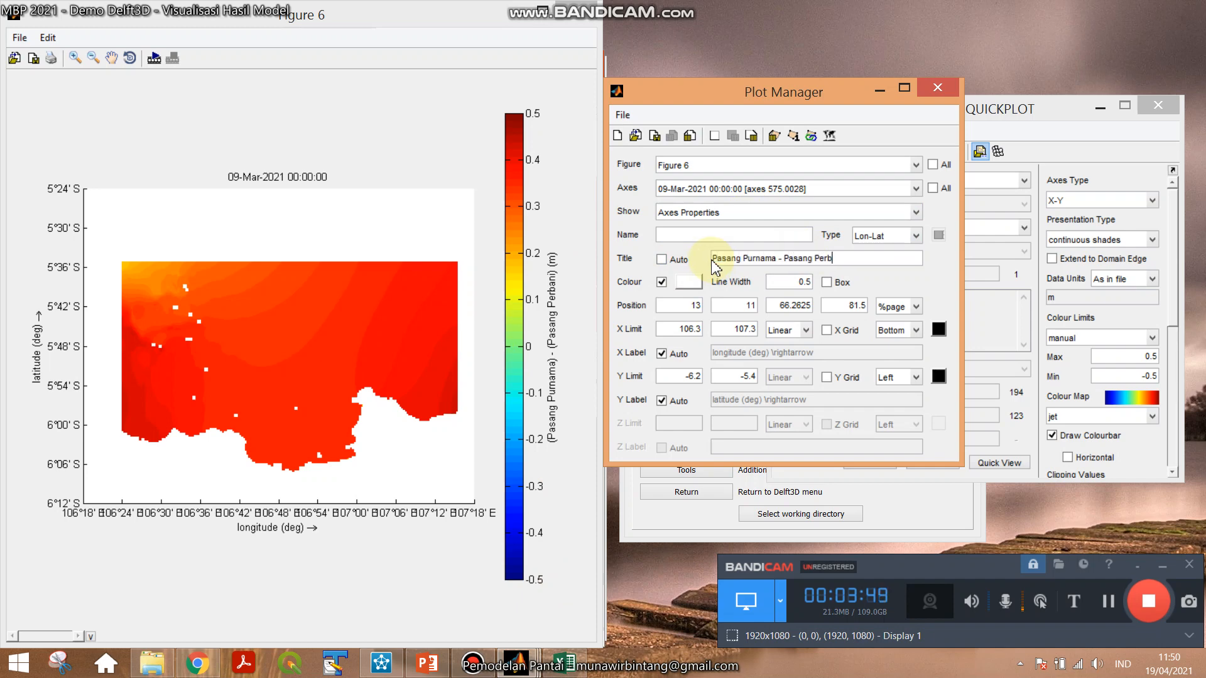
pyautogui.write('ani')
pyautogui.click(343, 88)
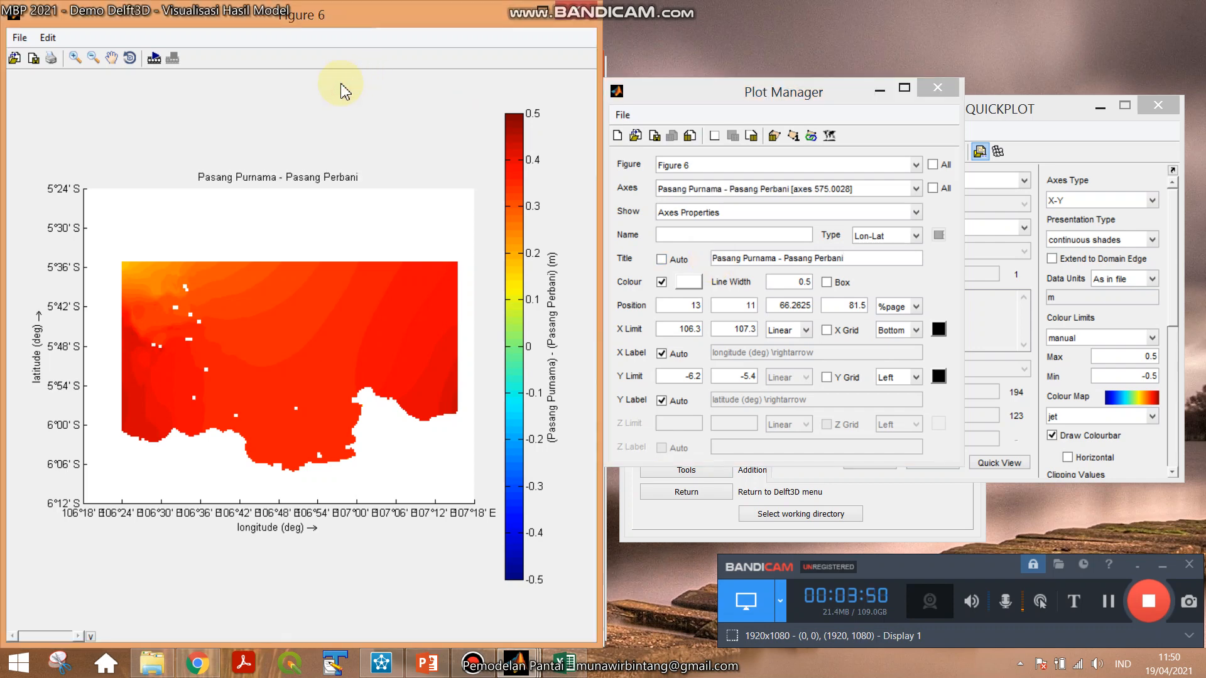
# Export Figure 6 as a PNG named Fig 13 in the Visual folder, checking the figure number on the Selisih Pasang slide in PowerPoint.
pyautogui.click(19, 37)
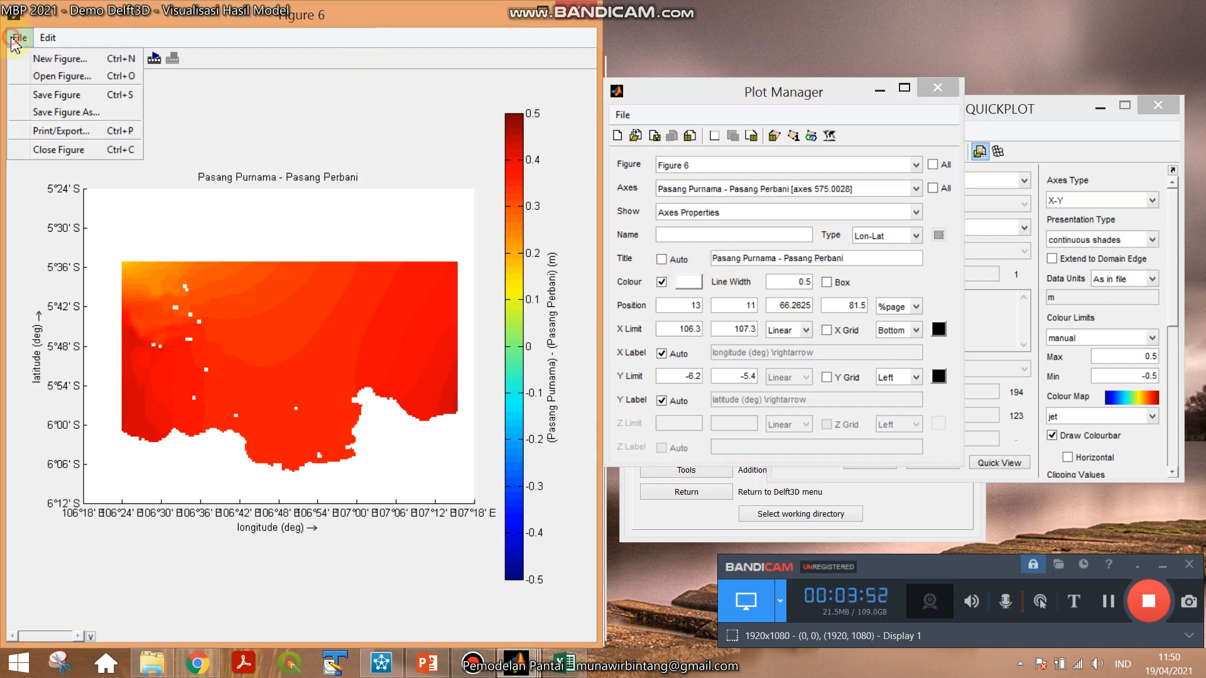
pyautogui.click(103, 132)
pyautogui.click(419, 671)
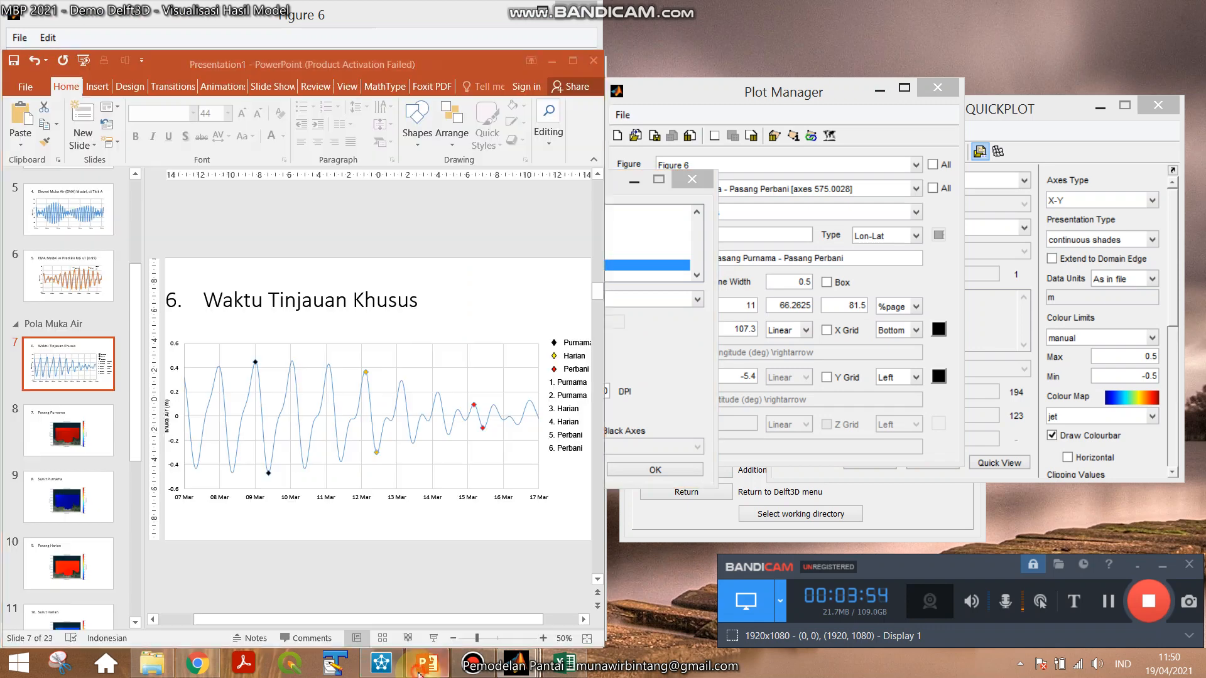
pyautogui.scroll(-5, 27, 446)
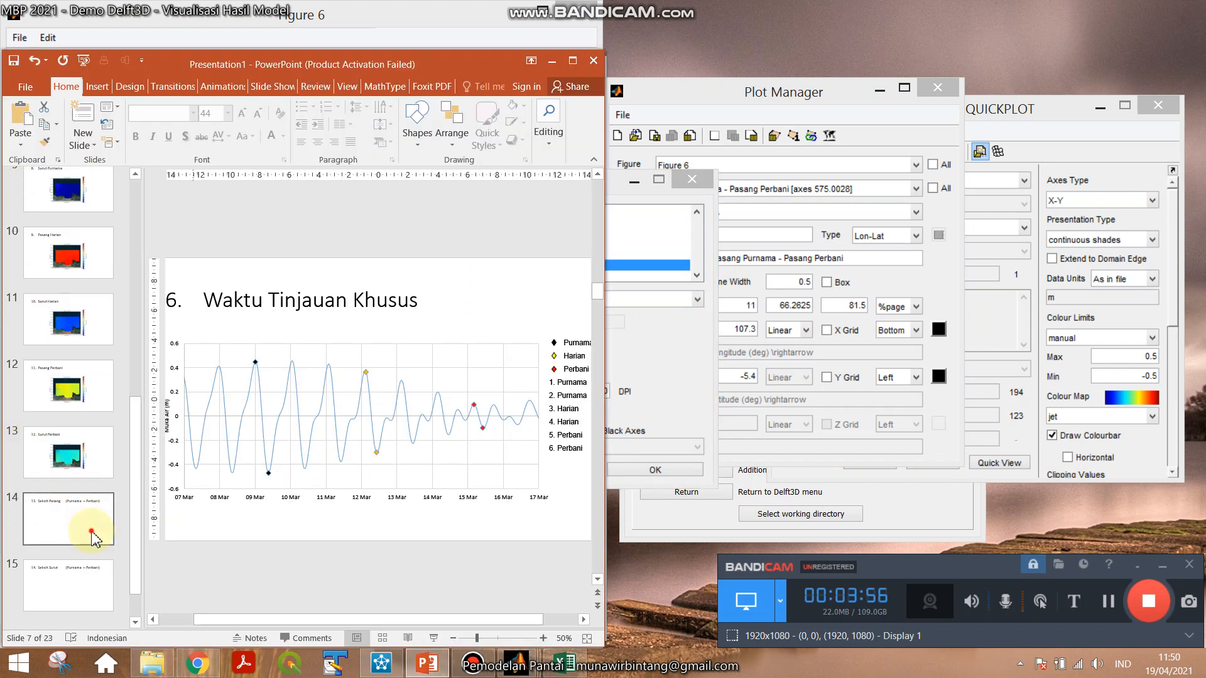
pyautogui.click(69, 536)
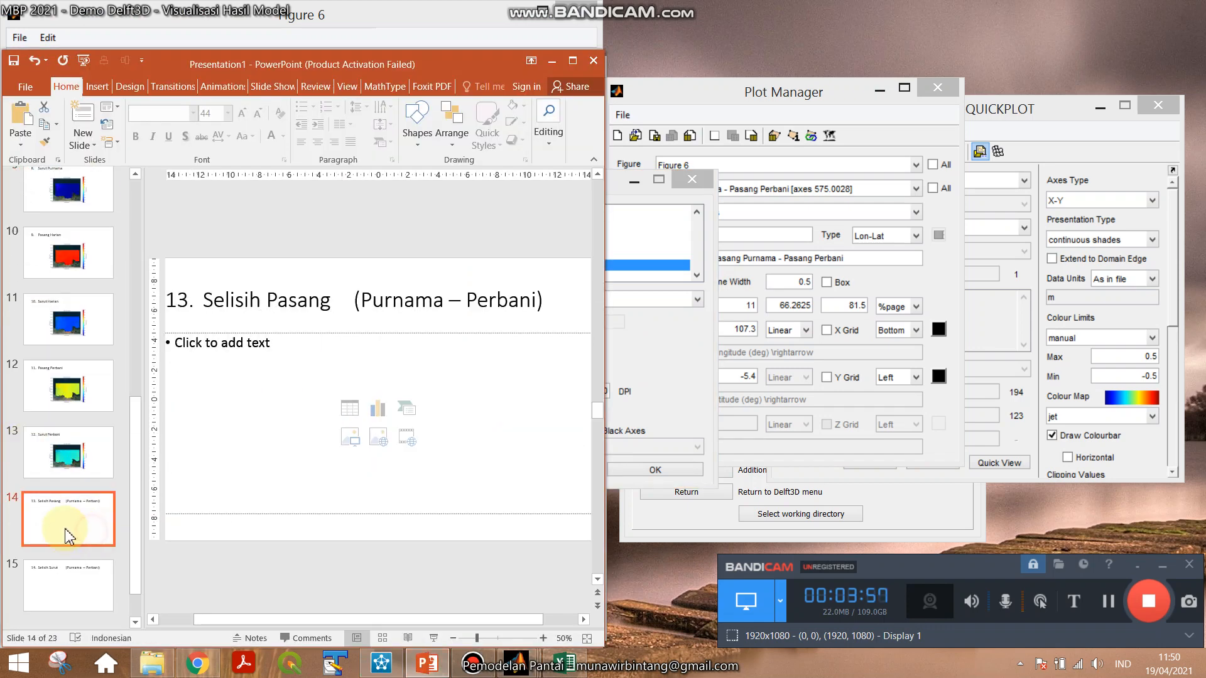
pyautogui.click(552, 60)
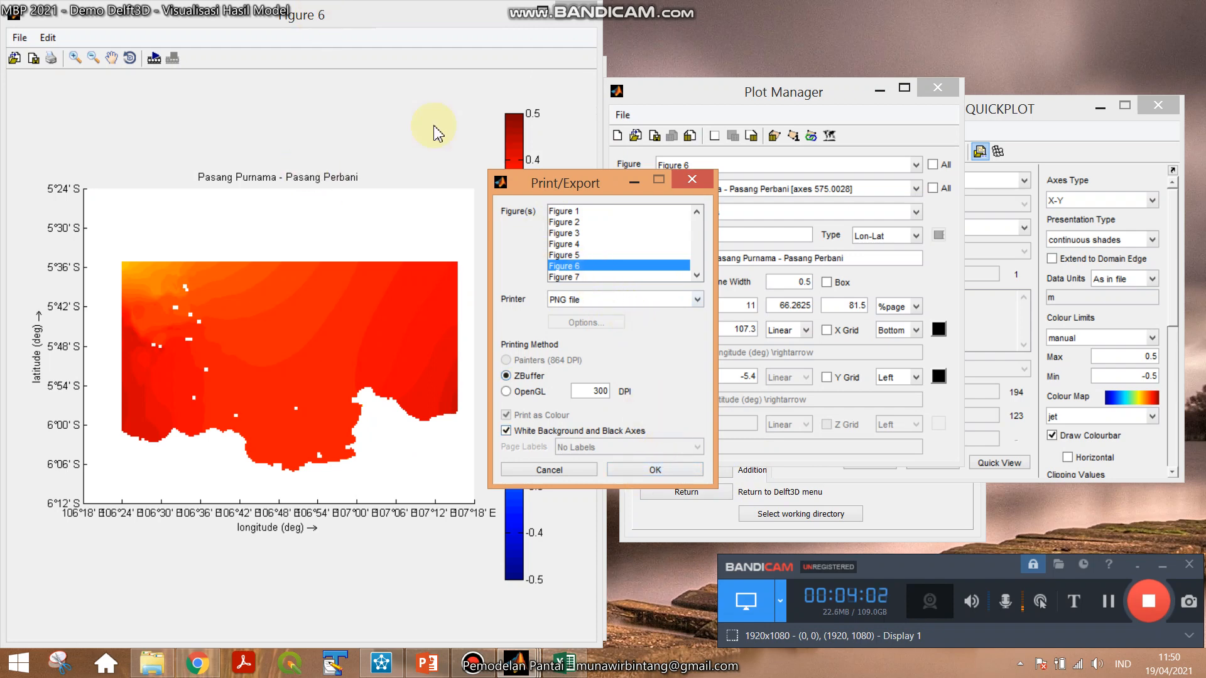
pyautogui.click(657, 469)
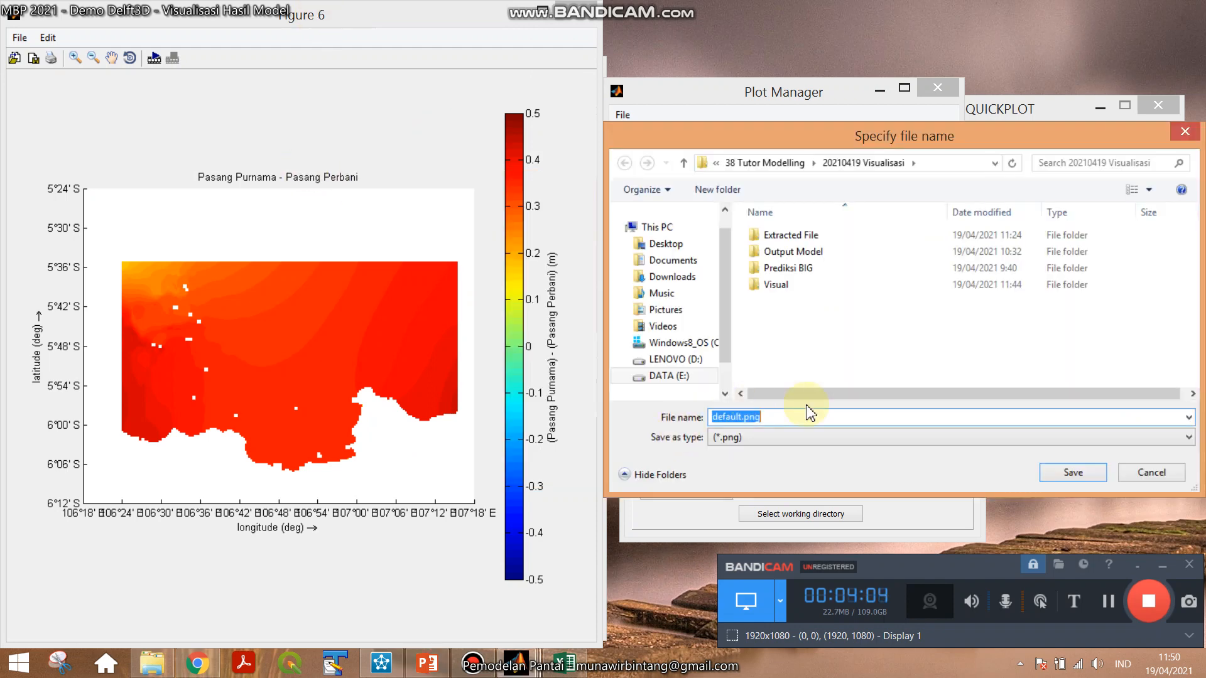
pyautogui.doubleClick(812, 289)
pyautogui.click(789, 420)
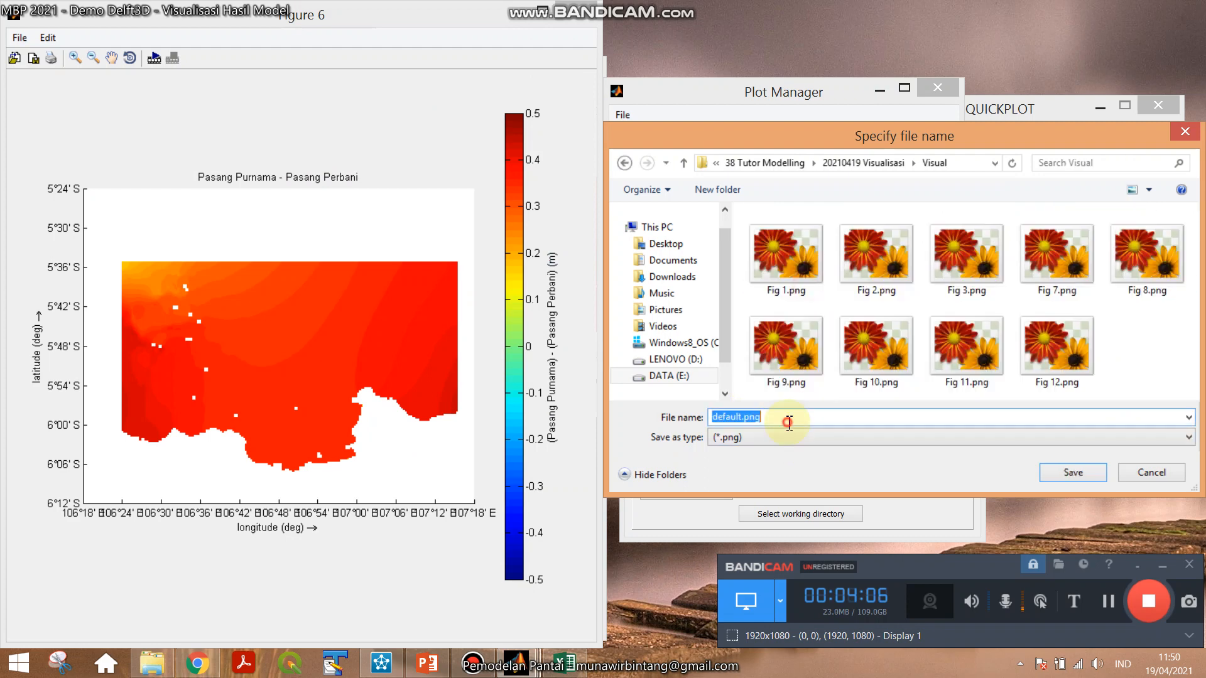
pyautogui.write('Fig 6')
pyautogui.press('Return')
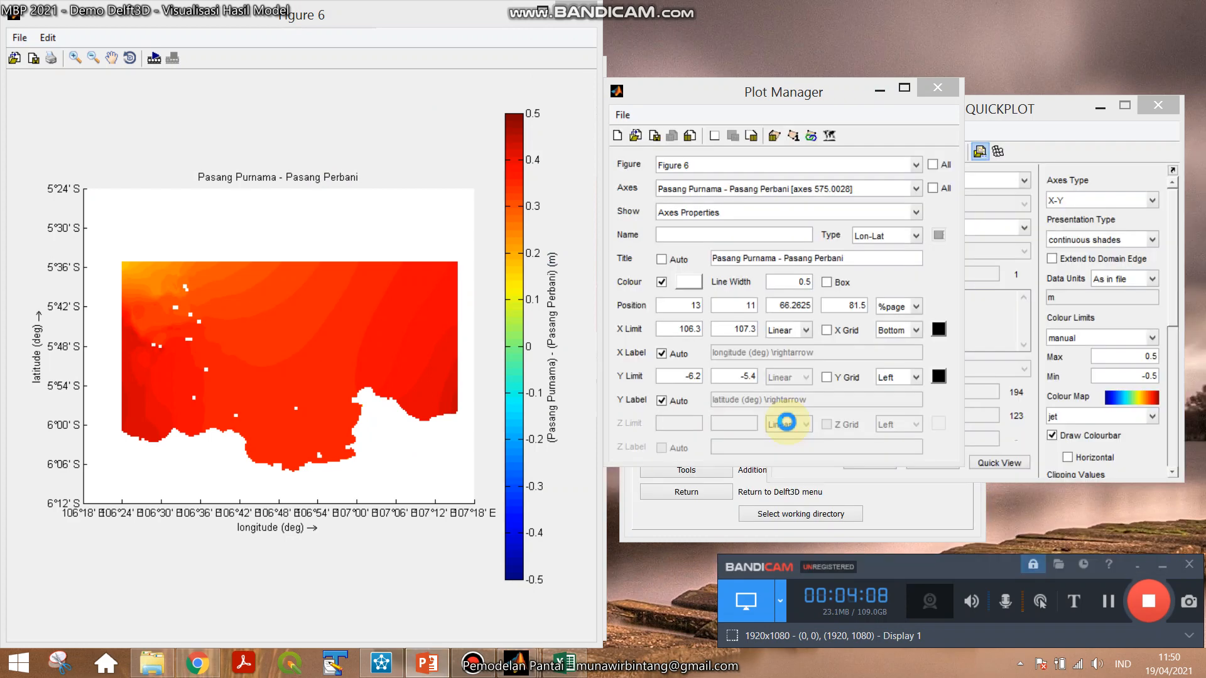
# Set the axes title of Figure 7 to "Surut Purnama - Surat Perbani" in place of the automatic title.
pyautogui.click(756, 167)
pyautogui.click(703, 261)
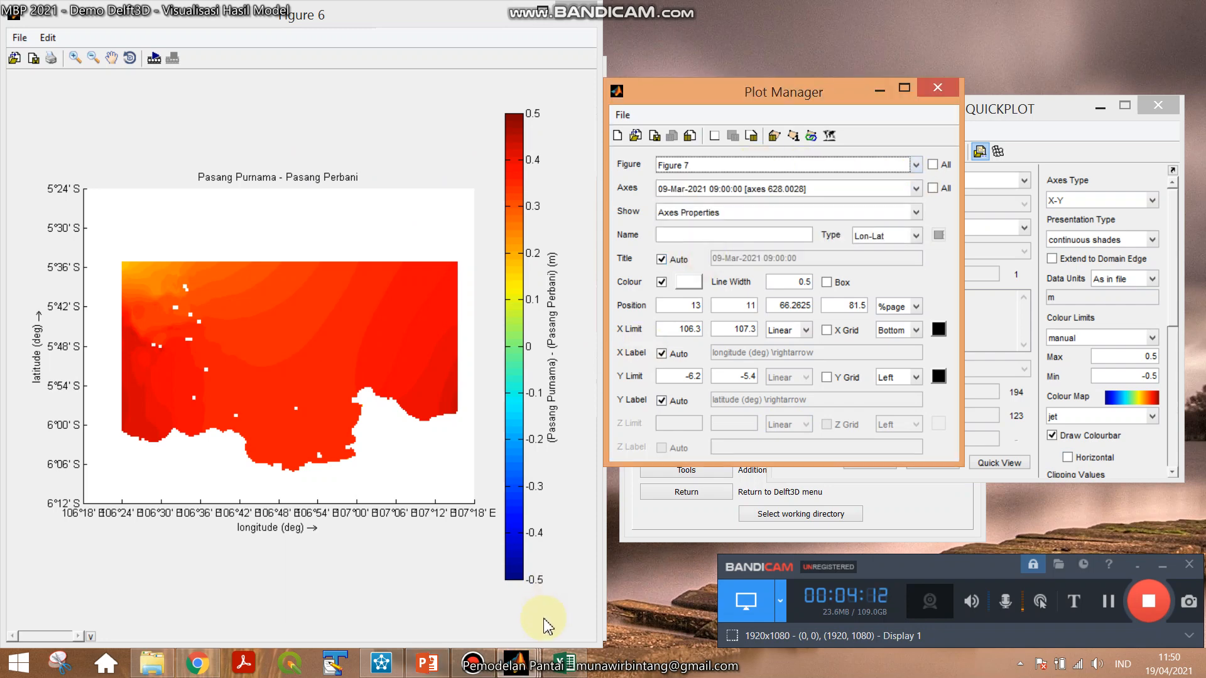
pyautogui.moveTo(526, 667)
pyautogui.click(1121, 600)
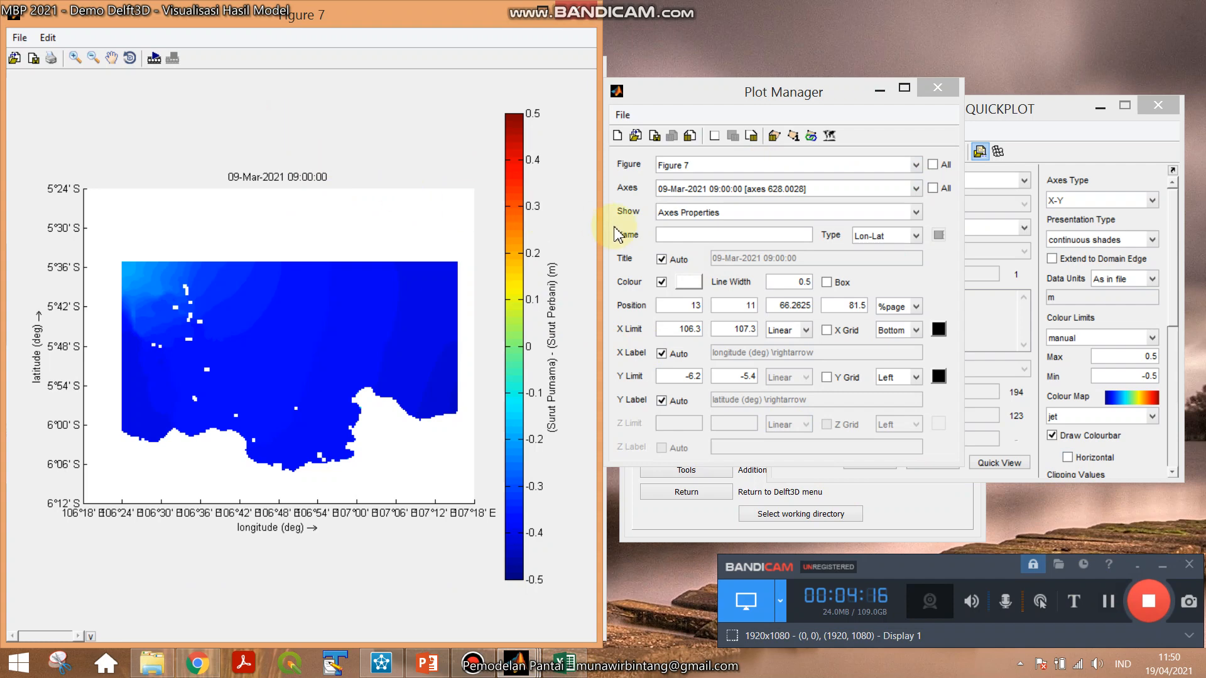
pyautogui.click(661, 259)
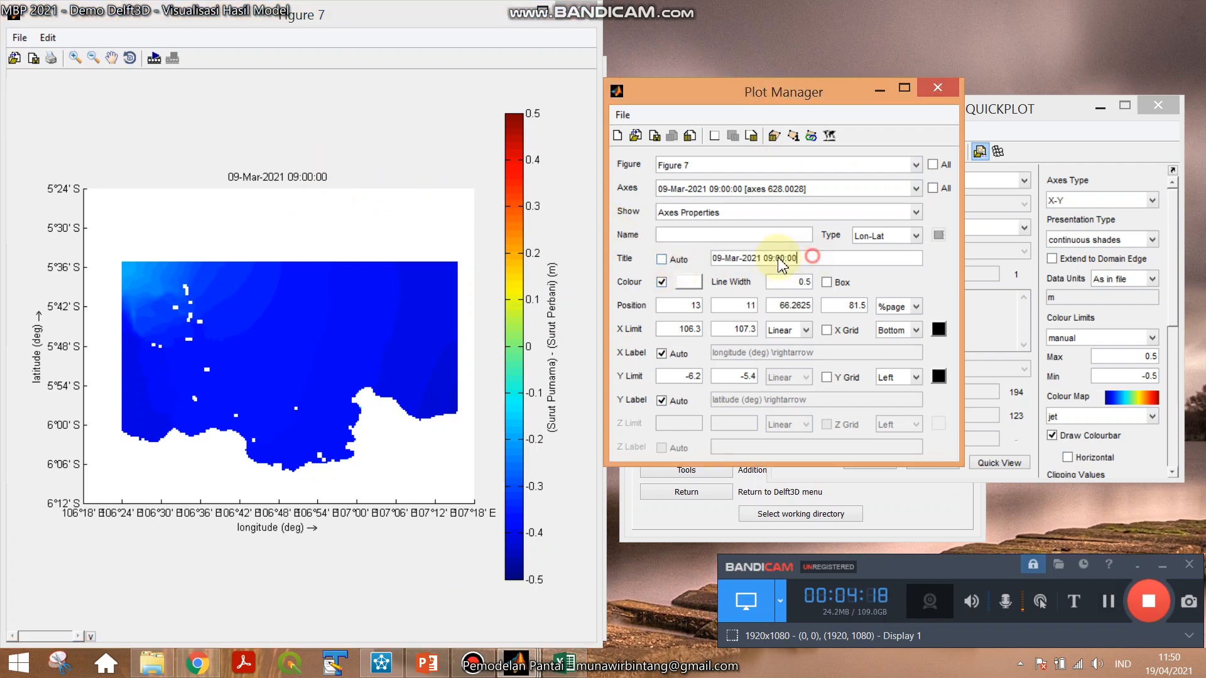
pyautogui.moveTo(799, 259); pyautogui.dragTo(714, 258)
pyautogui.press('BackSpace')
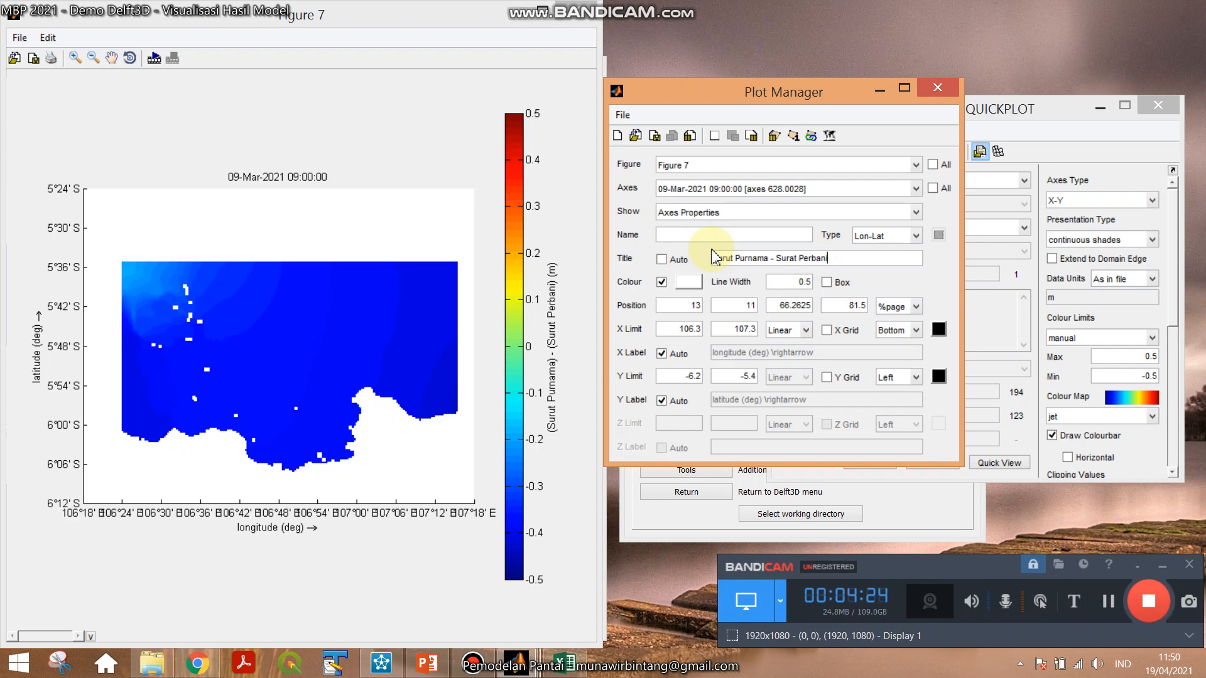
# Export Figure 7 as a PNG file named Fig 14 in the Visual folder.
pyautogui.click(19, 37)
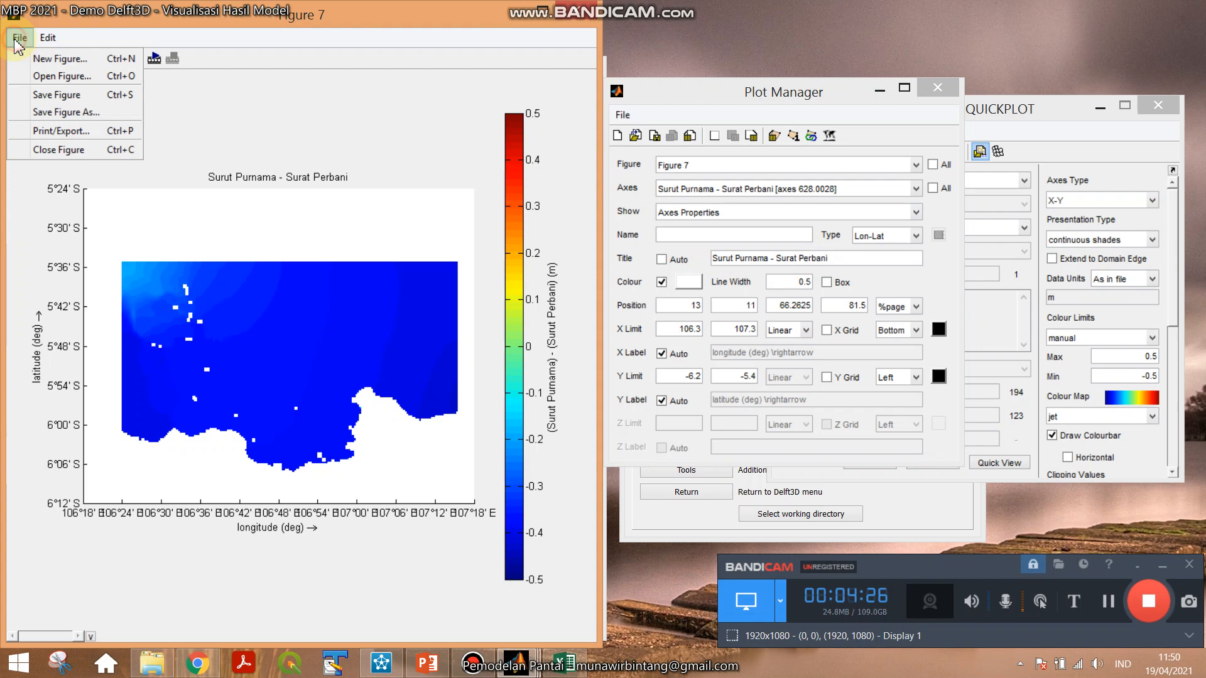
pyautogui.click(72, 133)
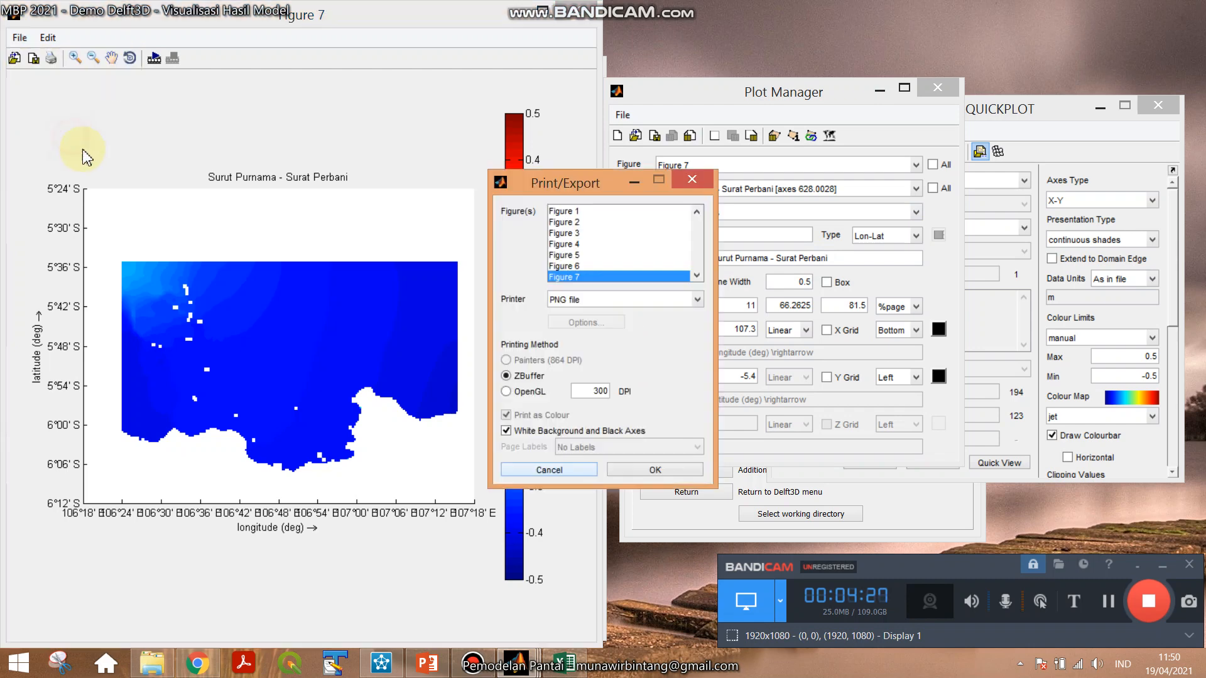
pyautogui.click(650, 473)
pyautogui.doubleClick(809, 286)
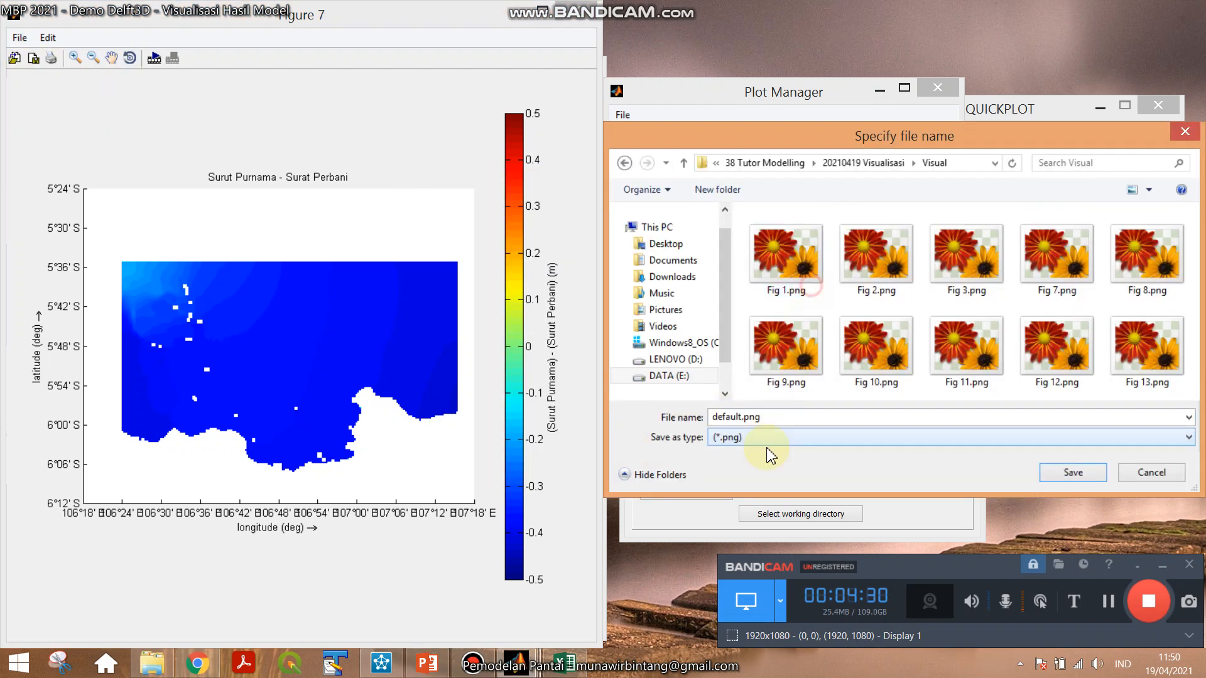
pyautogui.click(779, 417)
pyautogui.write('Fig 14')
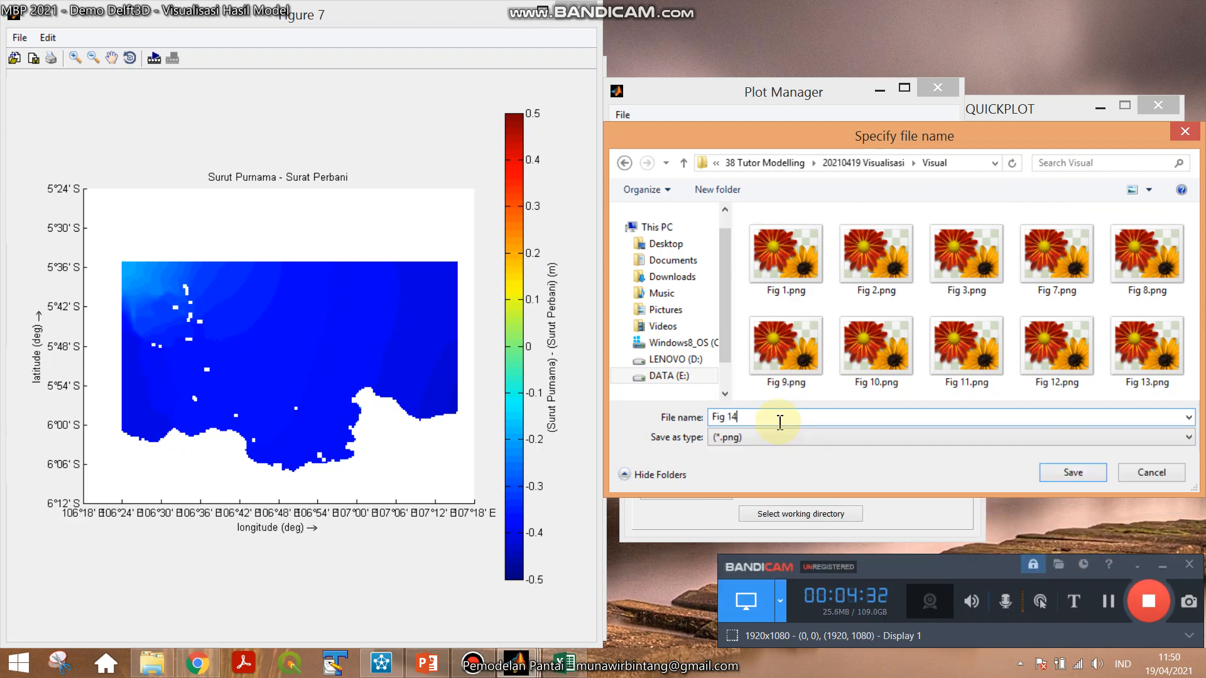
pyautogui.press('Return')
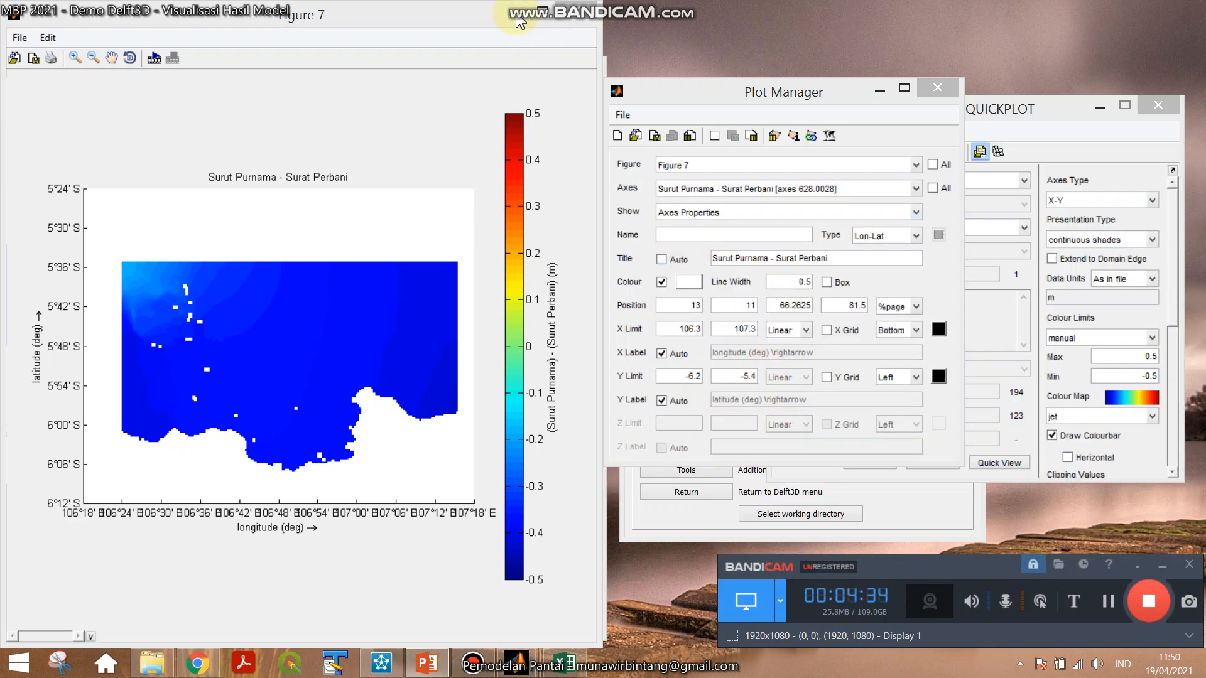
# Minimize the exported Figure 7 and Figure 6 windows and the Figure 5 window behind them.
pyautogui.click(519, 21)
pyautogui.click(518, 20)
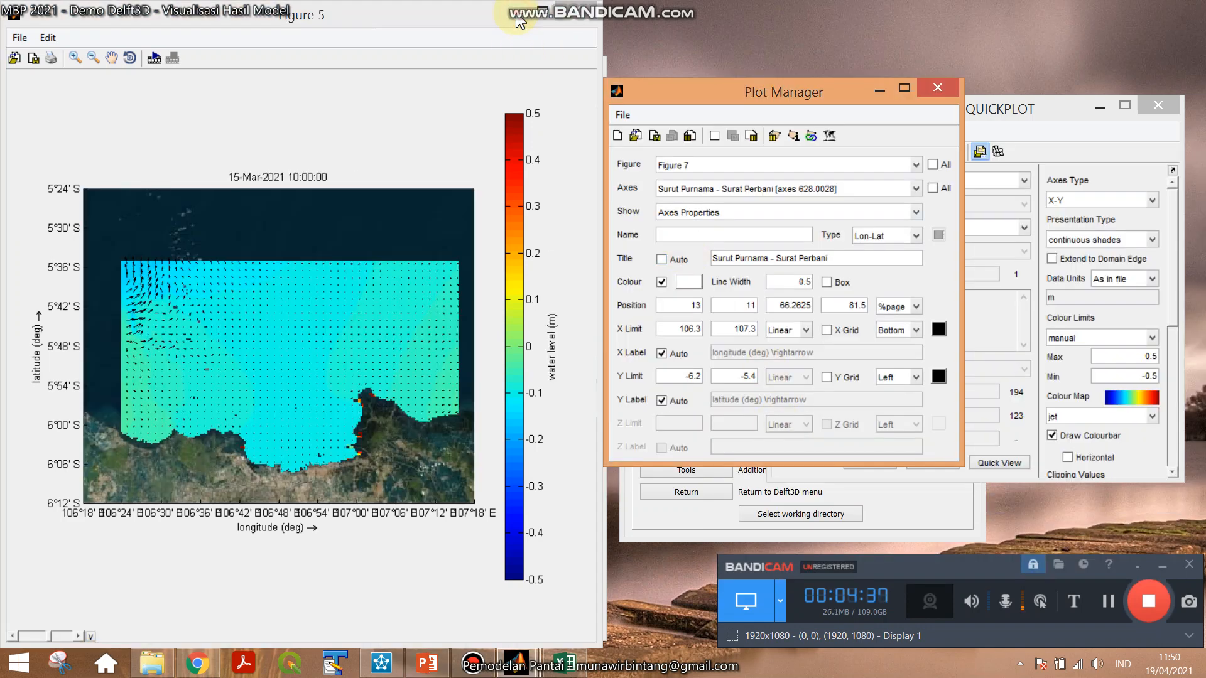
pyautogui.click(519, 20)
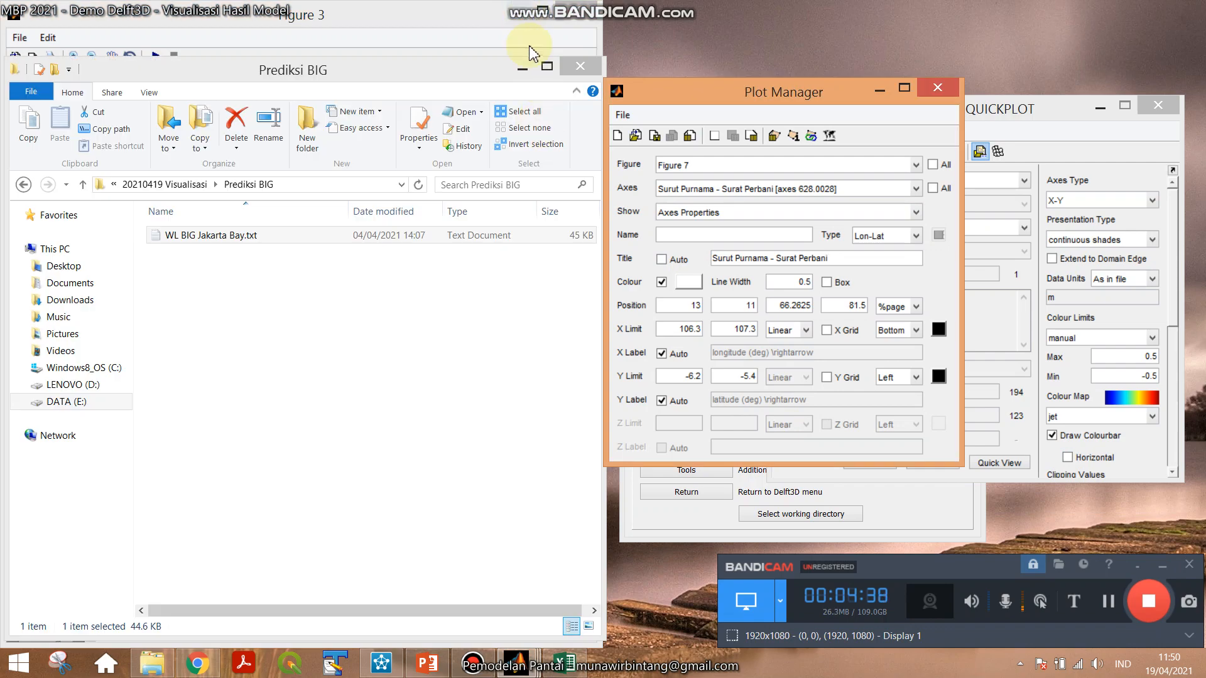
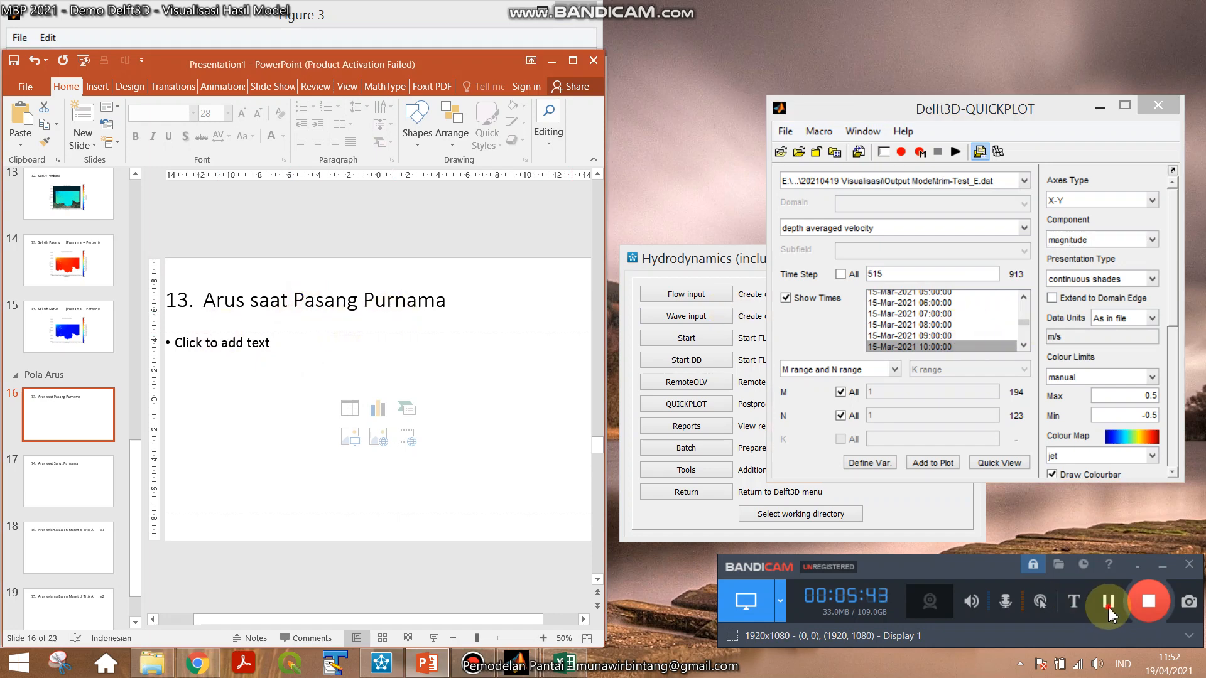
# Select the time 09-Mar-2021 00:00:00 for the depth averaged velocity magnitude.
pyautogui.click(1108, 607)
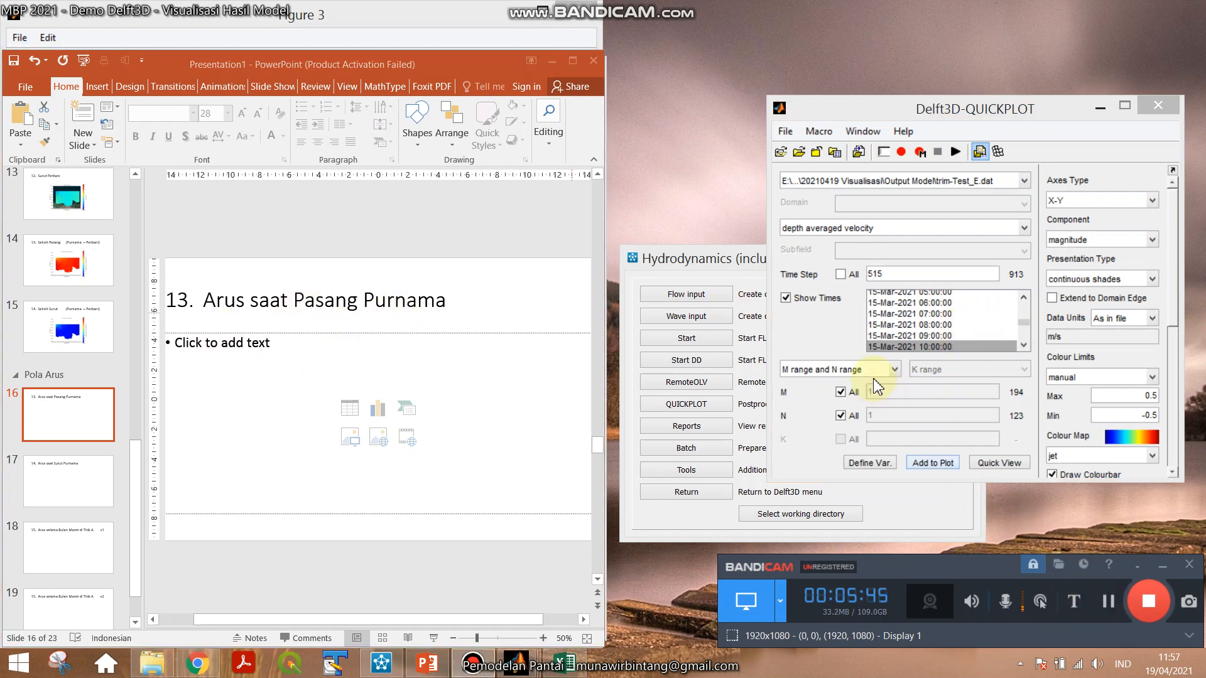
pyautogui.click(903, 349)
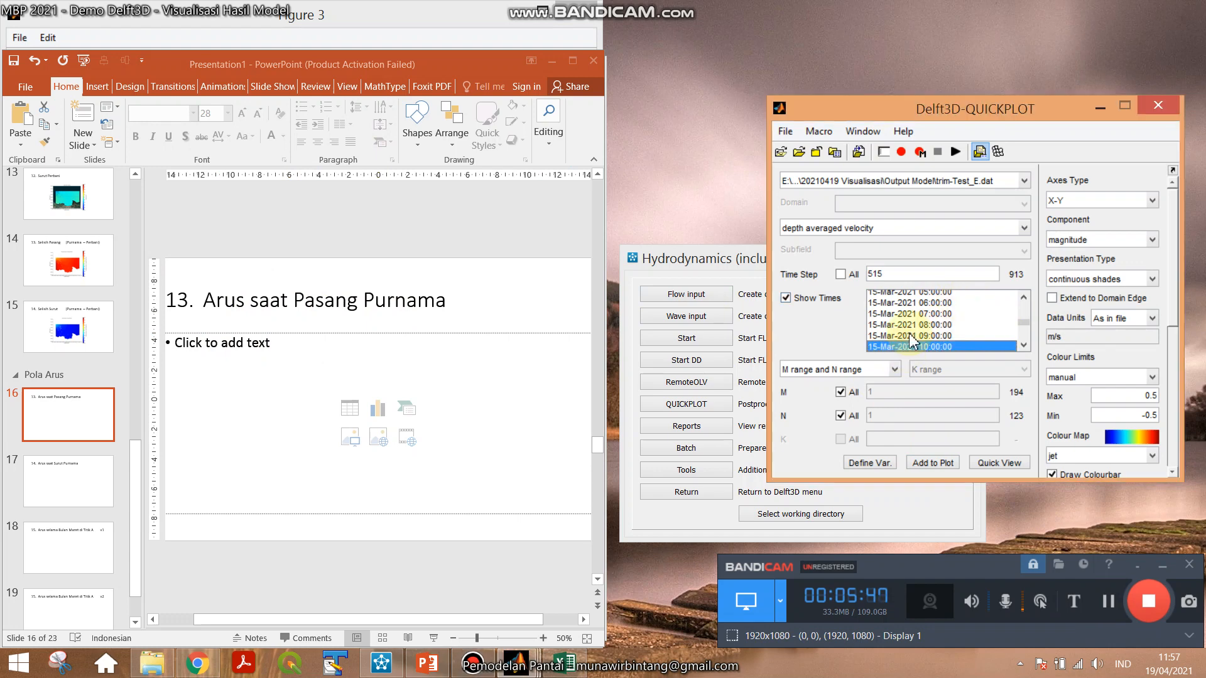
pyautogui.scroll(13, 910, 342)
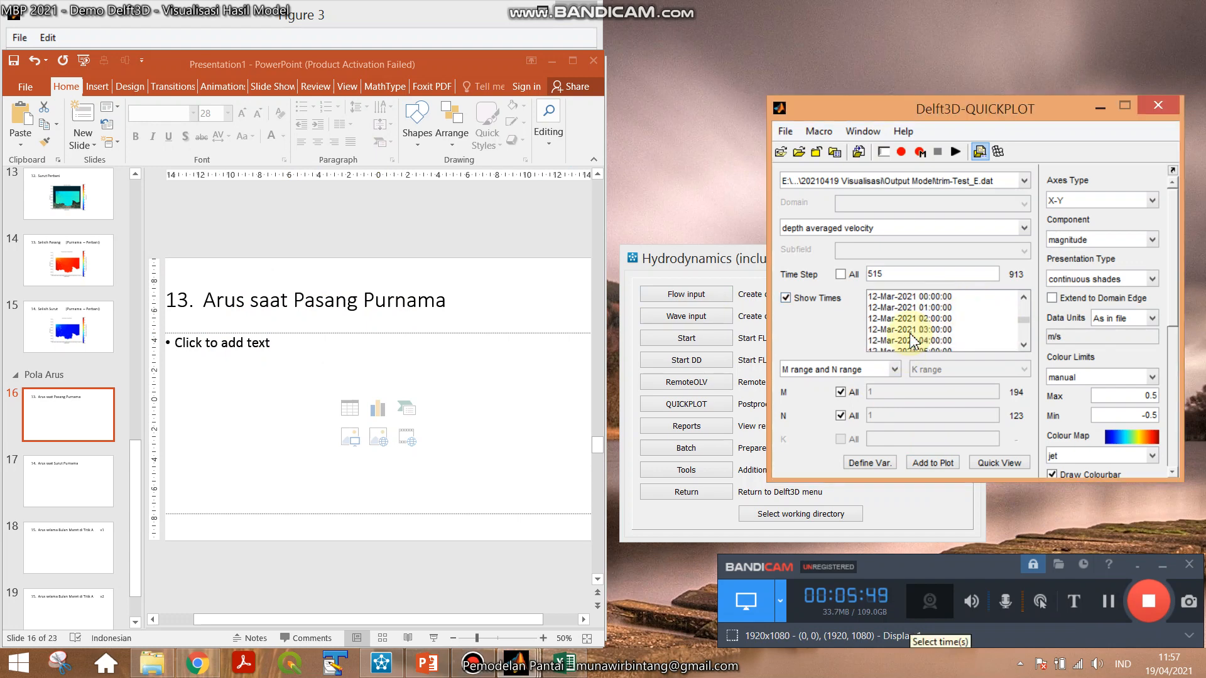
pyautogui.scroll(7, 912, 341)
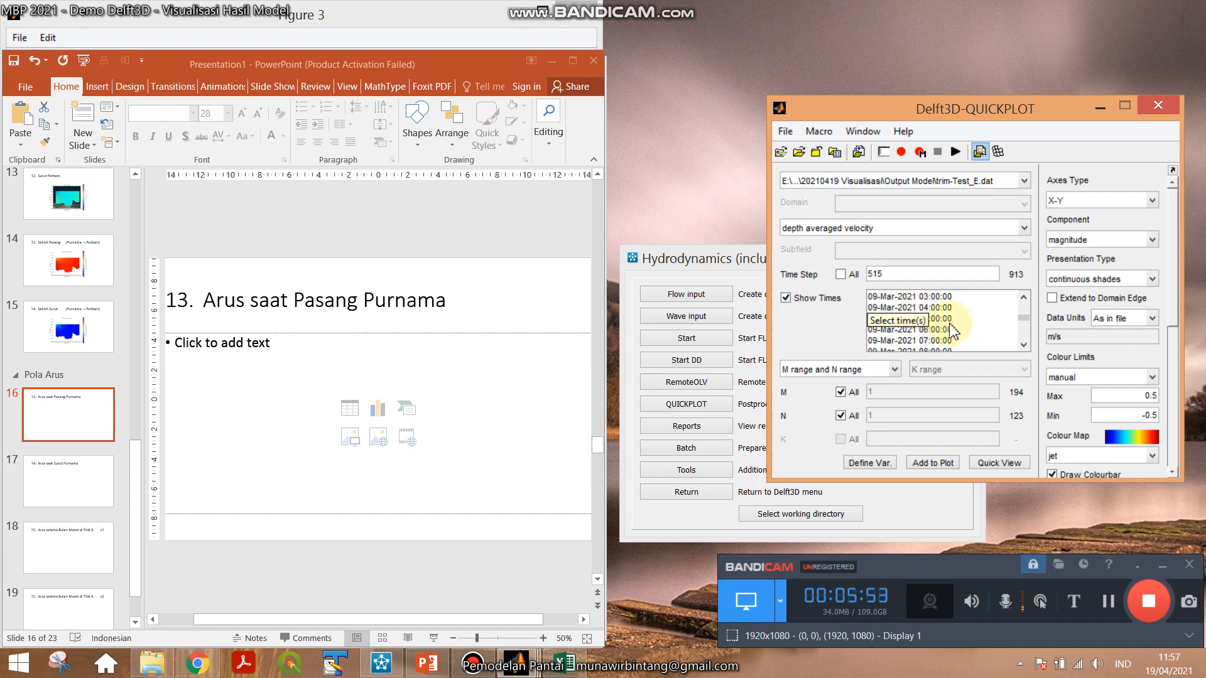
pyautogui.click(948, 299)
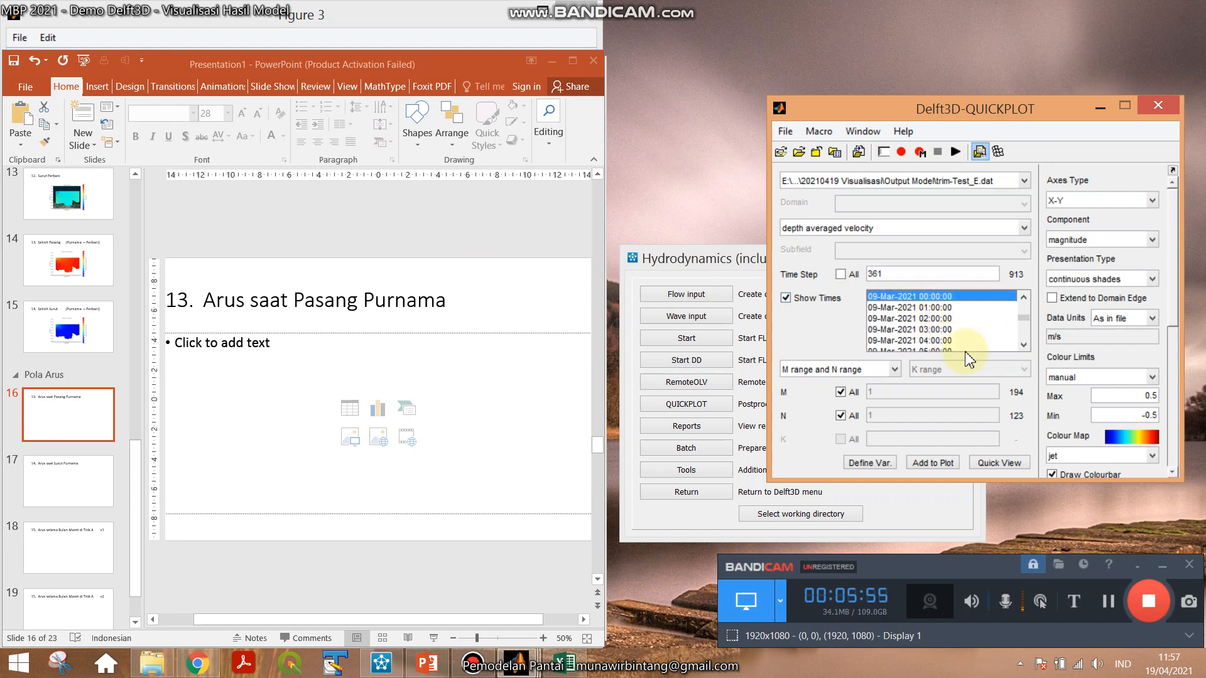
# Extend the velocity magnitude shading to the domain edge, preview it with automatic colour limits, and close the preview figure.
pyautogui.click(1062, 300)
pyautogui.click(1075, 377)
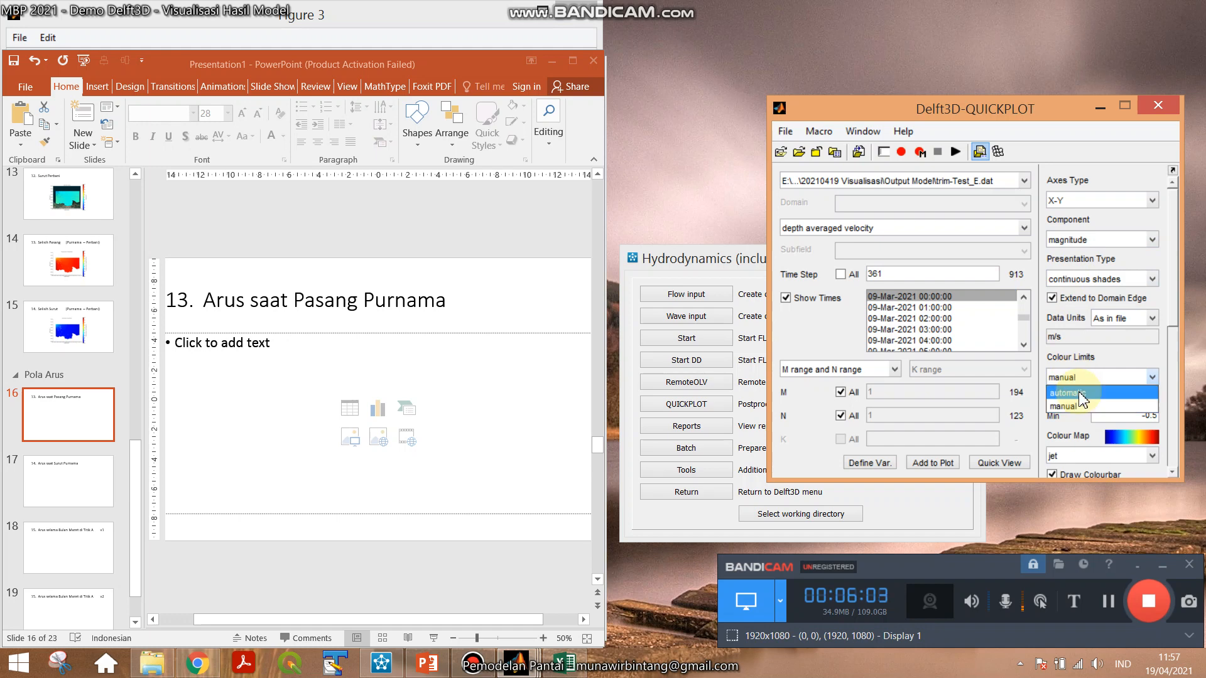
pyautogui.click(1106, 406)
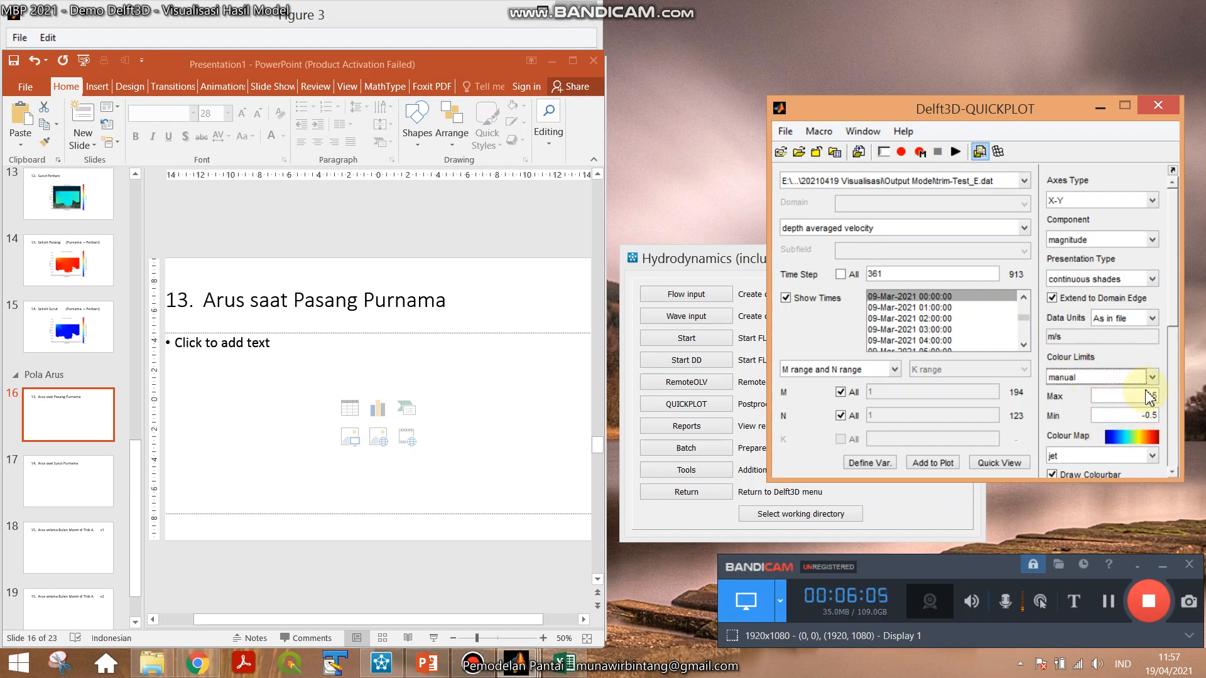
pyautogui.click(1107, 377)
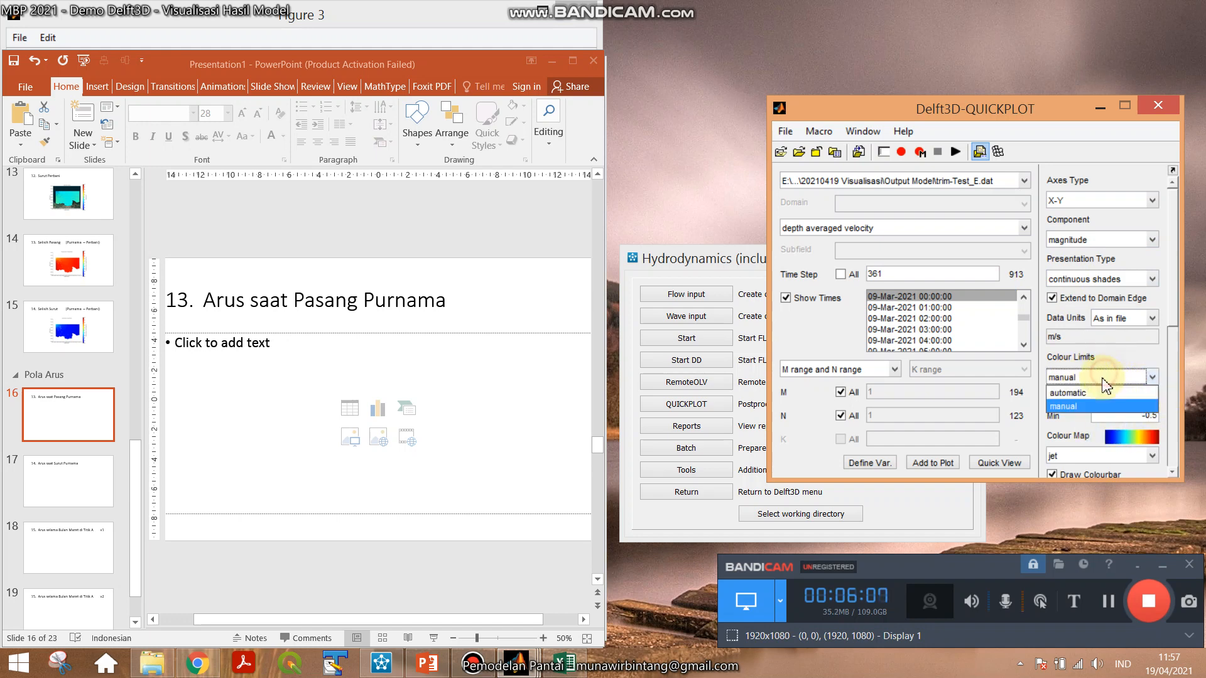
pyautogui.click(1093, 394)
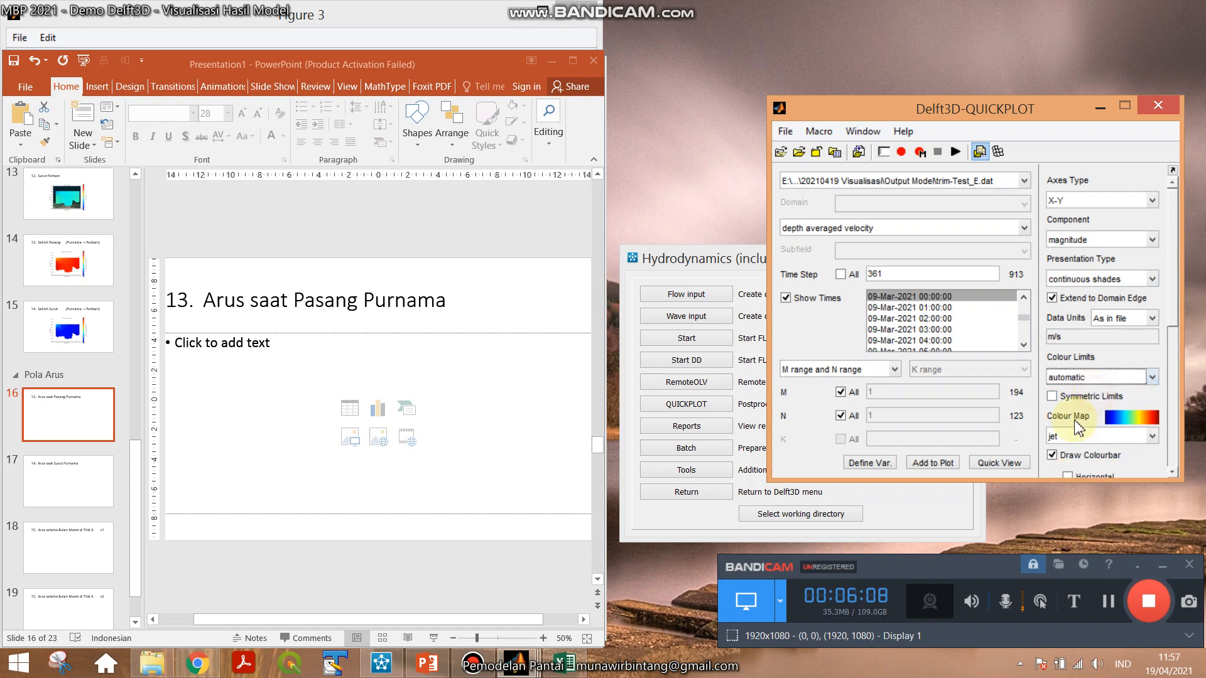
pyautogui.click(1010, 461)
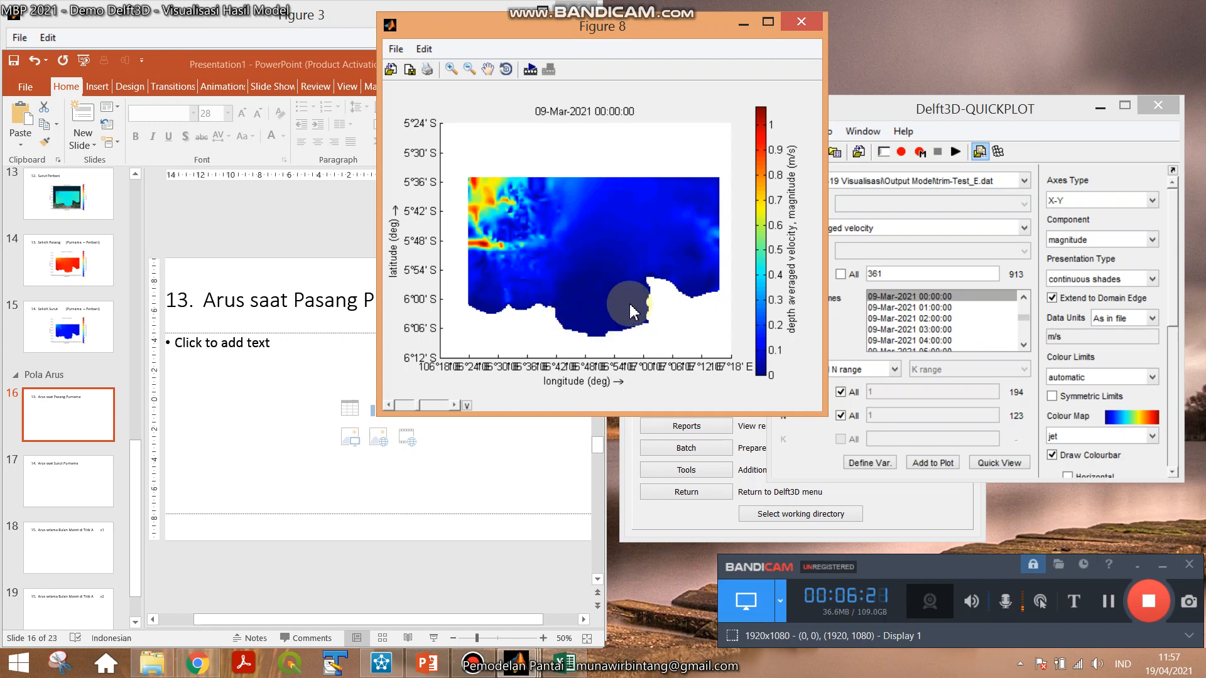
pyautogui.click(807, 26)
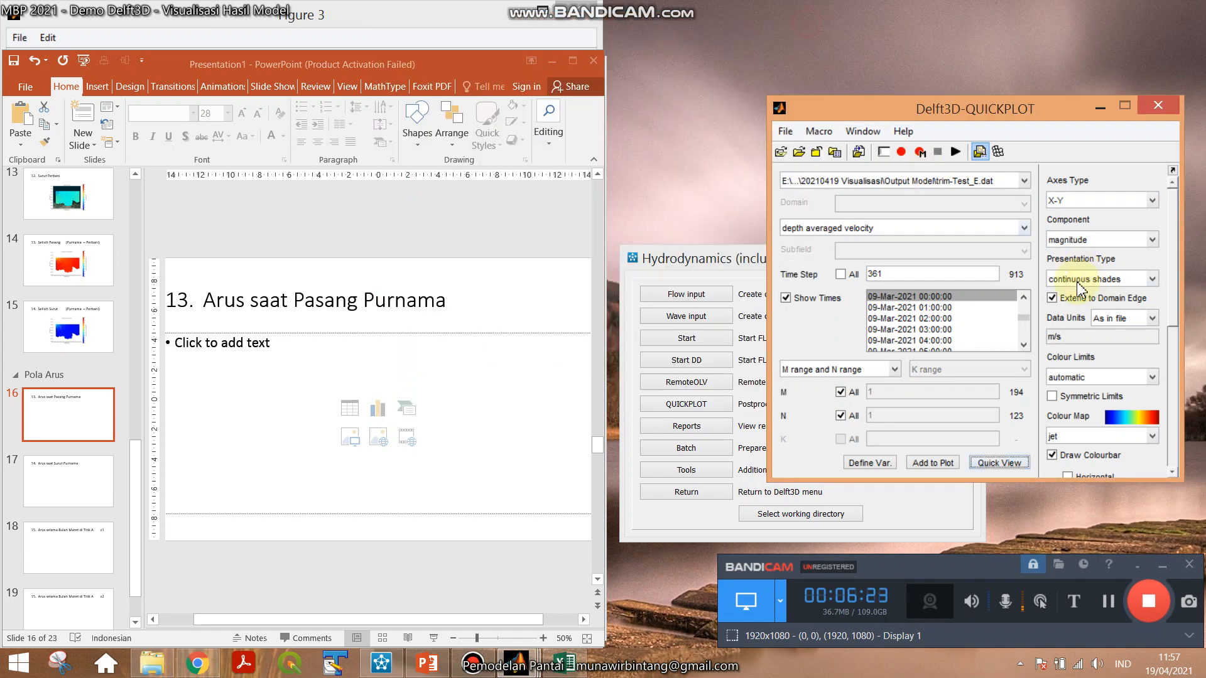
# Set manual colour limits with a minimum of 0 and plot the velocity magnitude in a new figure.
pyautogui.click(1081, 377)
pyautogui.click(1119, 402)
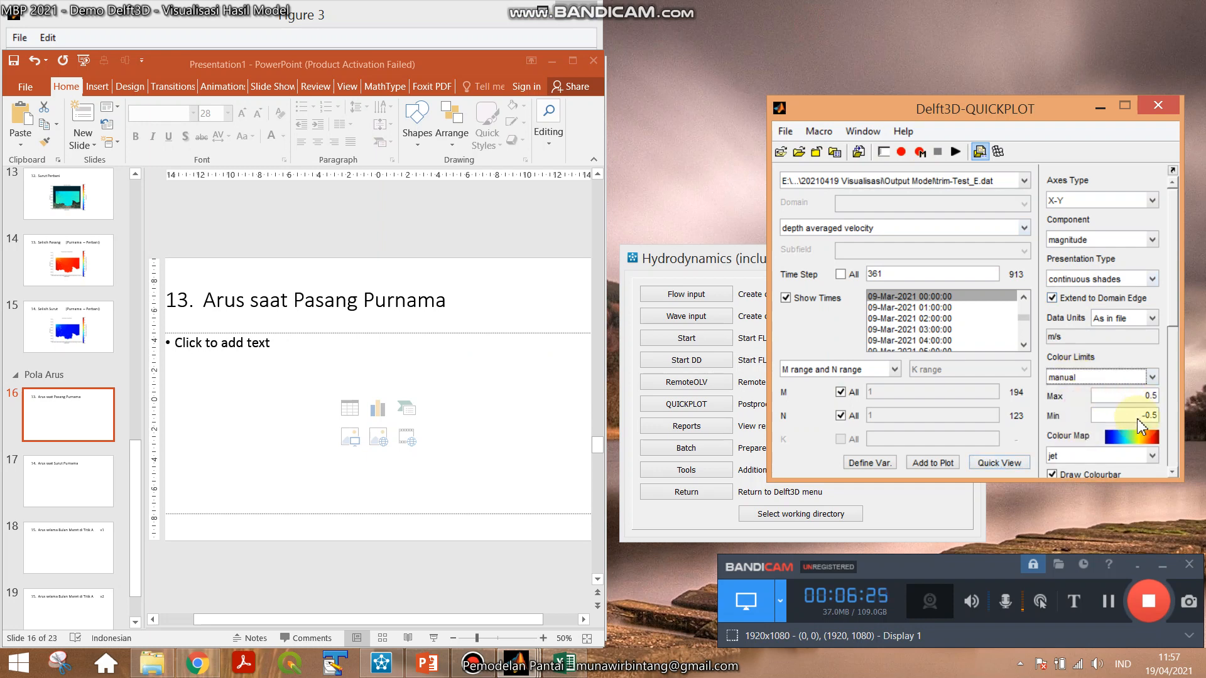
pyautogui.doubleClick(1138, 416)
pyautogui.write('0')
pyautogui.click(1016, 464)
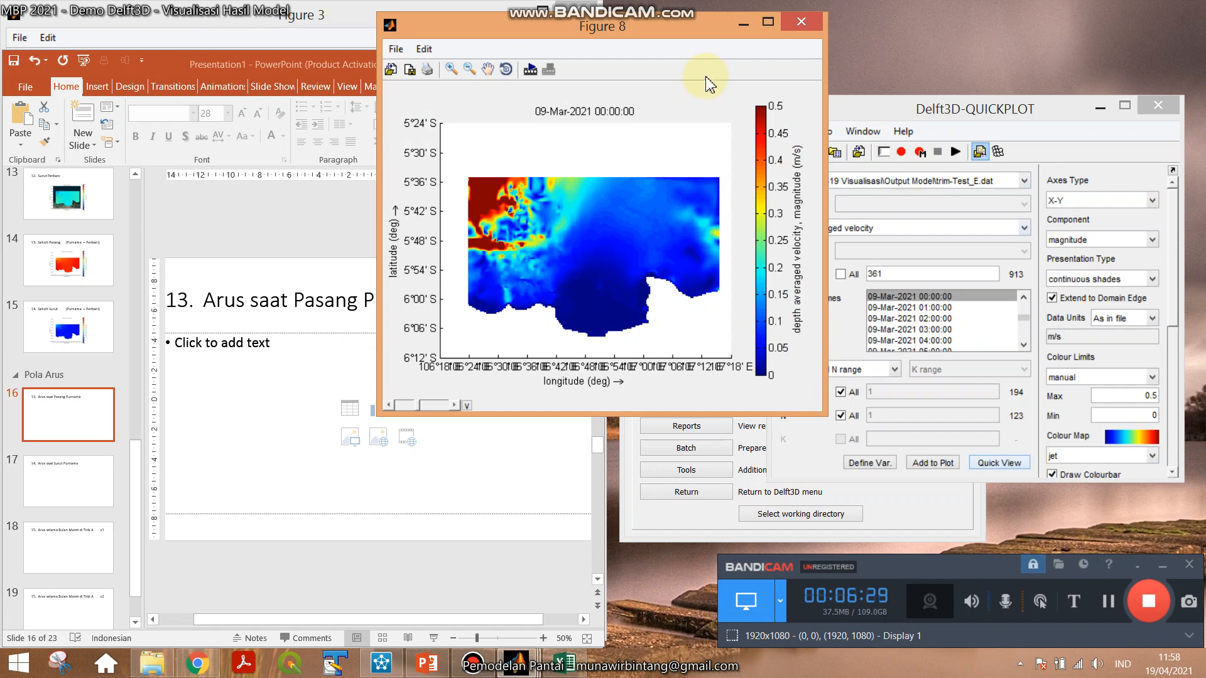
# Move Figure 8 aside and add the WMS Bing Maps Virtual Earth imagery to it as background.
pyautogui.moveTo(653, 34); pyautogui.dragTo(478, 83)
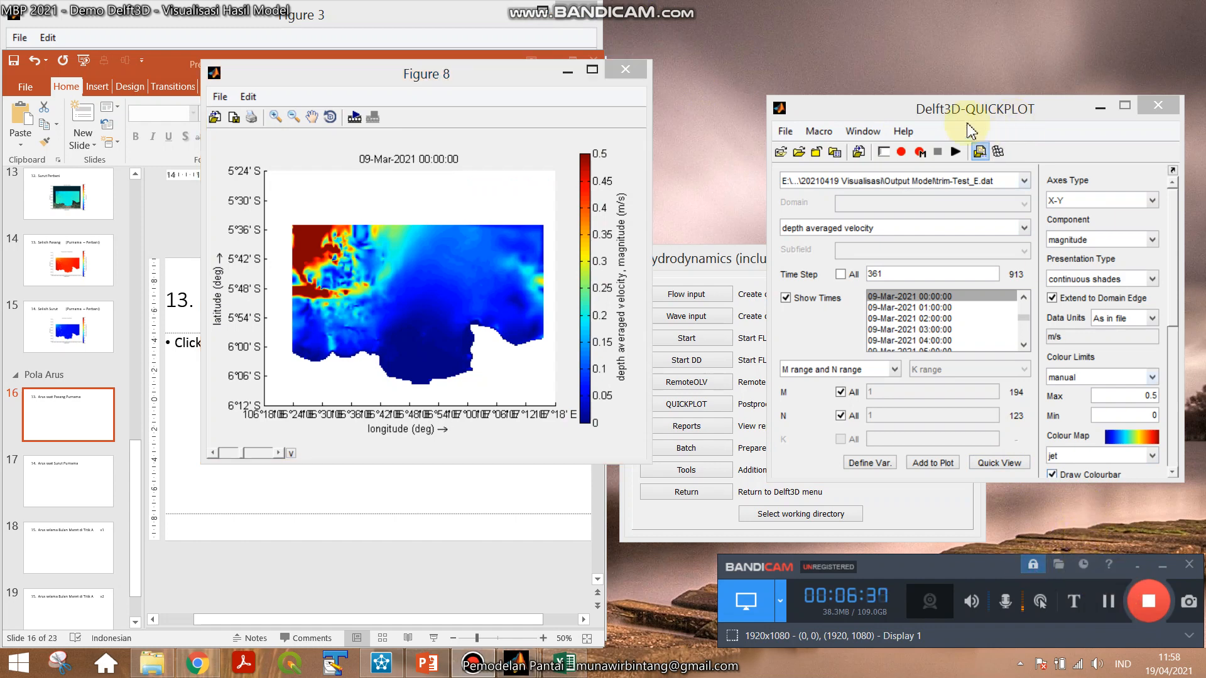
pyautogui.click(979, 153)
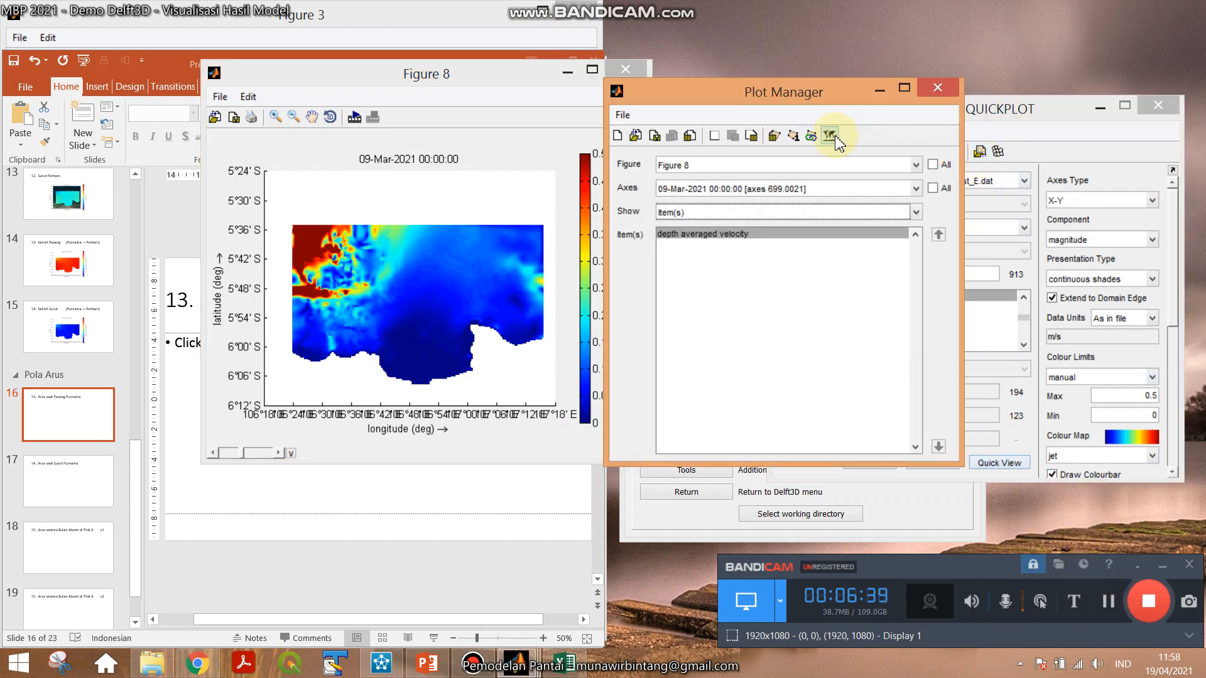
pyautogui.click(835, 136)
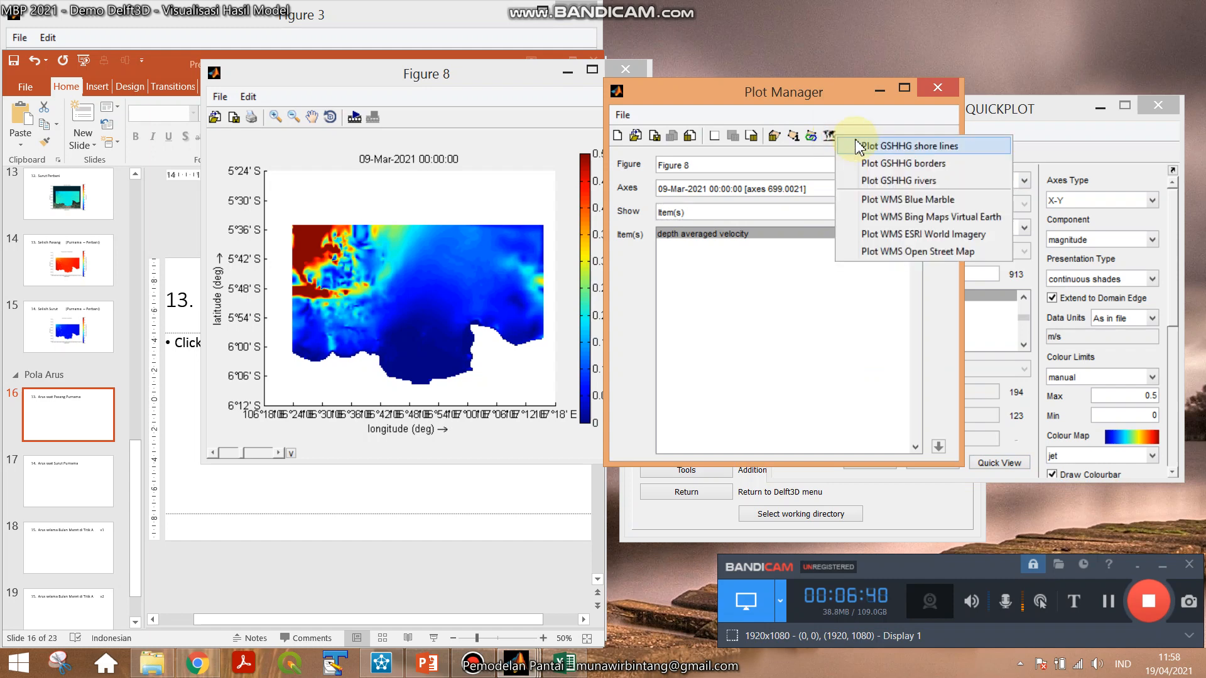
pyautogui.click(922, 220)
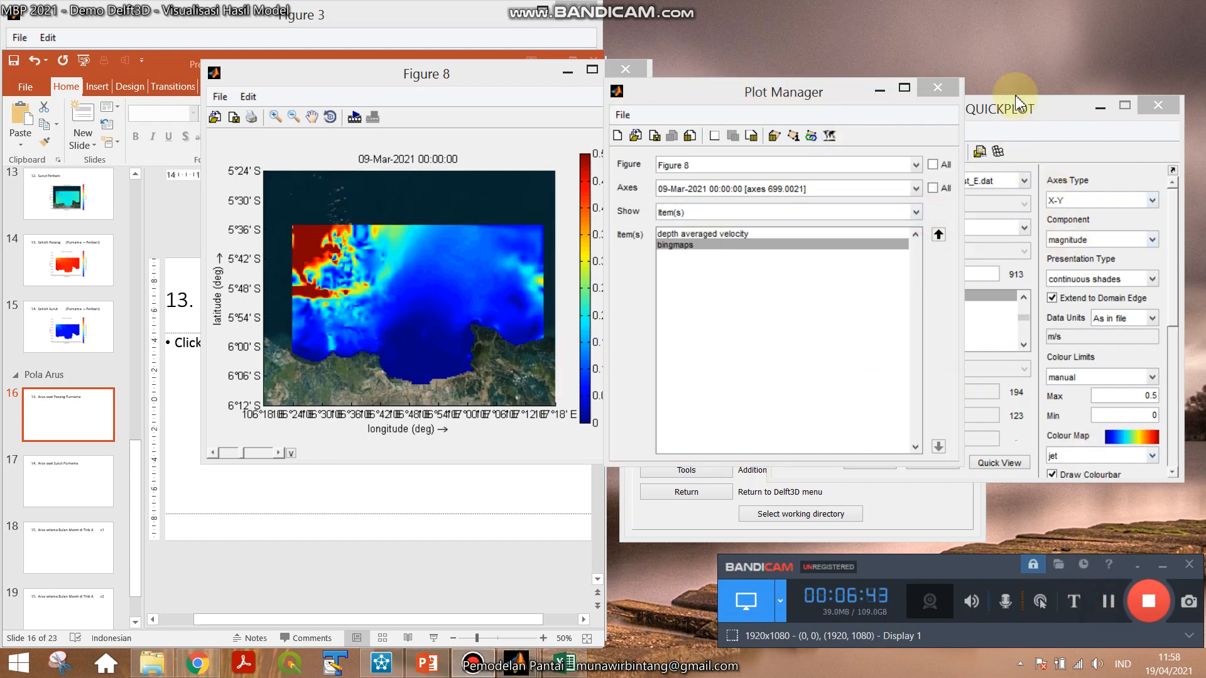
# Change the depth averaged velocity component to vector and add the arrows to the Figure 8 plot.
pyautogui.click(1019, 103)
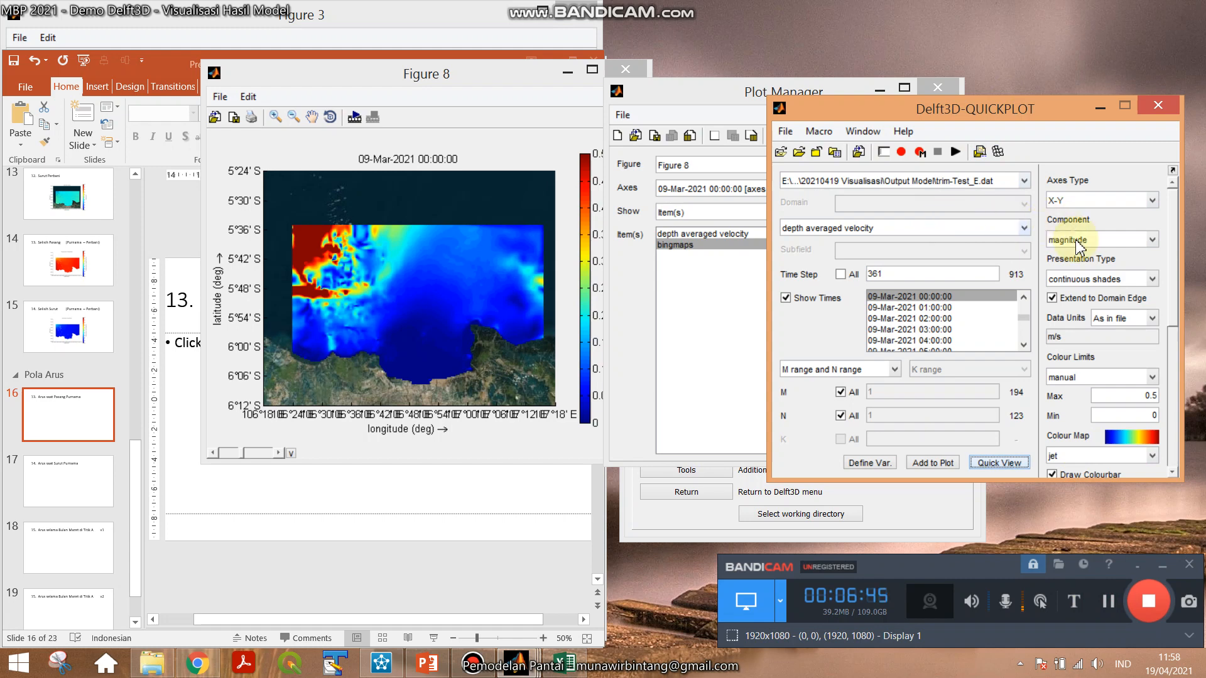
pyautogui.click(1078, 240)
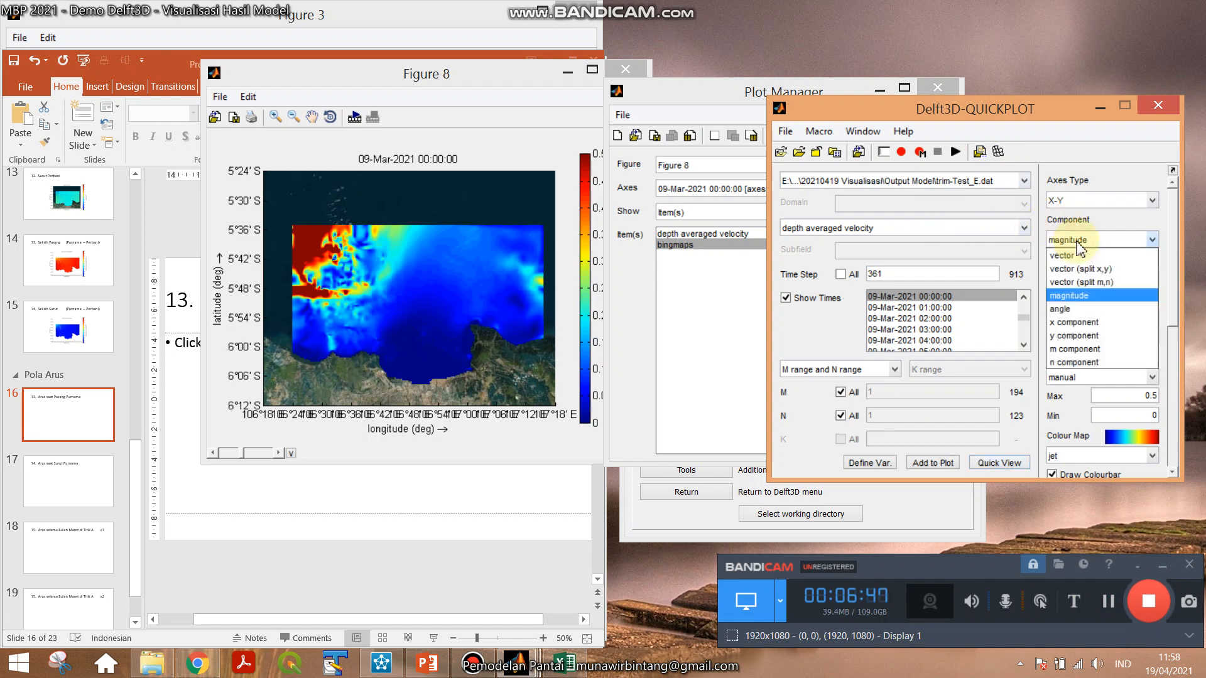
pyautogui.click(1019, 110)
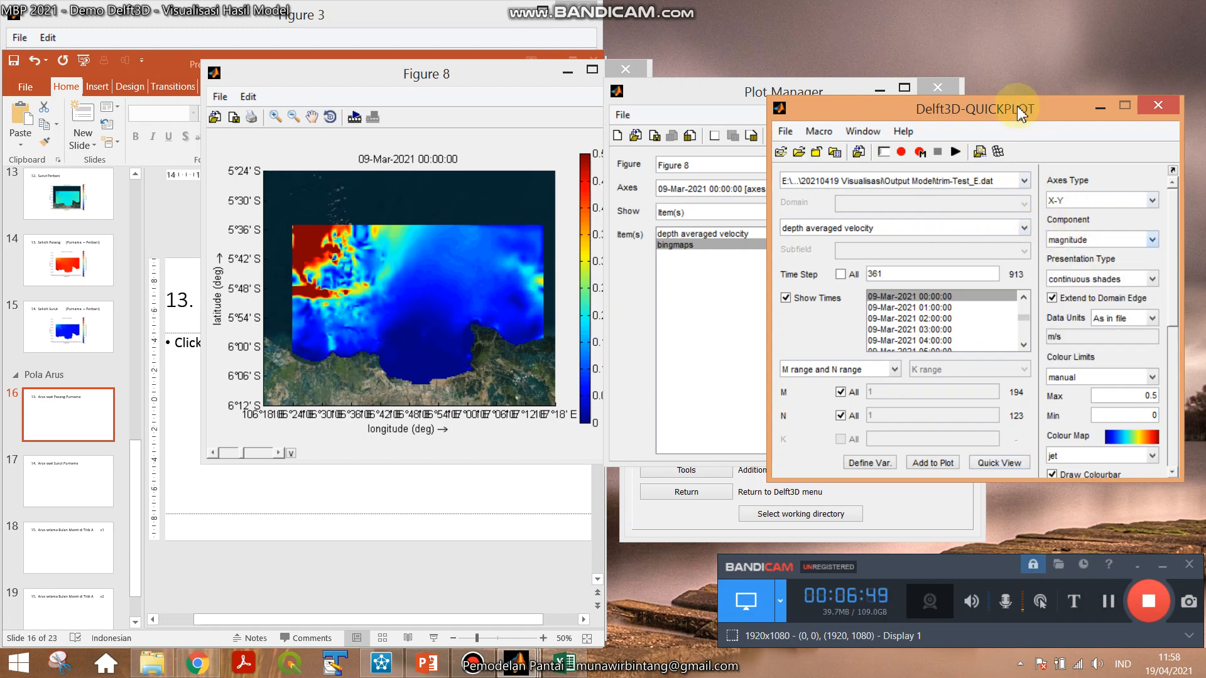
pyautogui.click(1080, 240)
pyautogui.click(1074, 253)
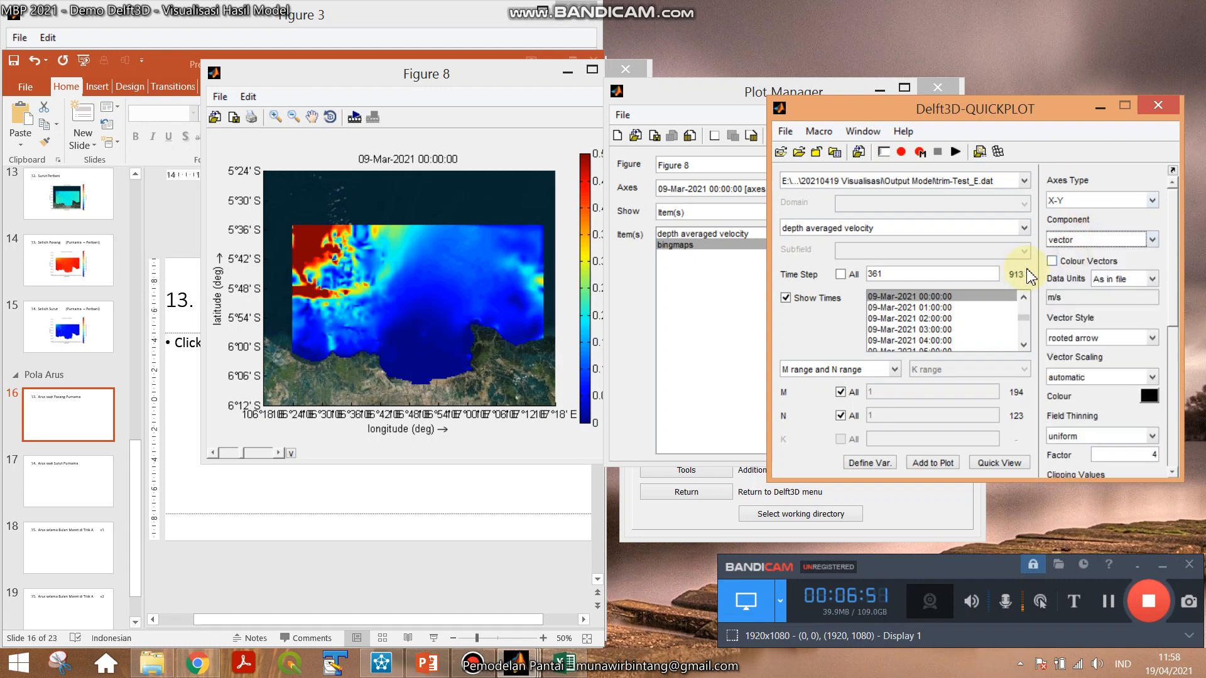
pyautogui.click(927, 467)
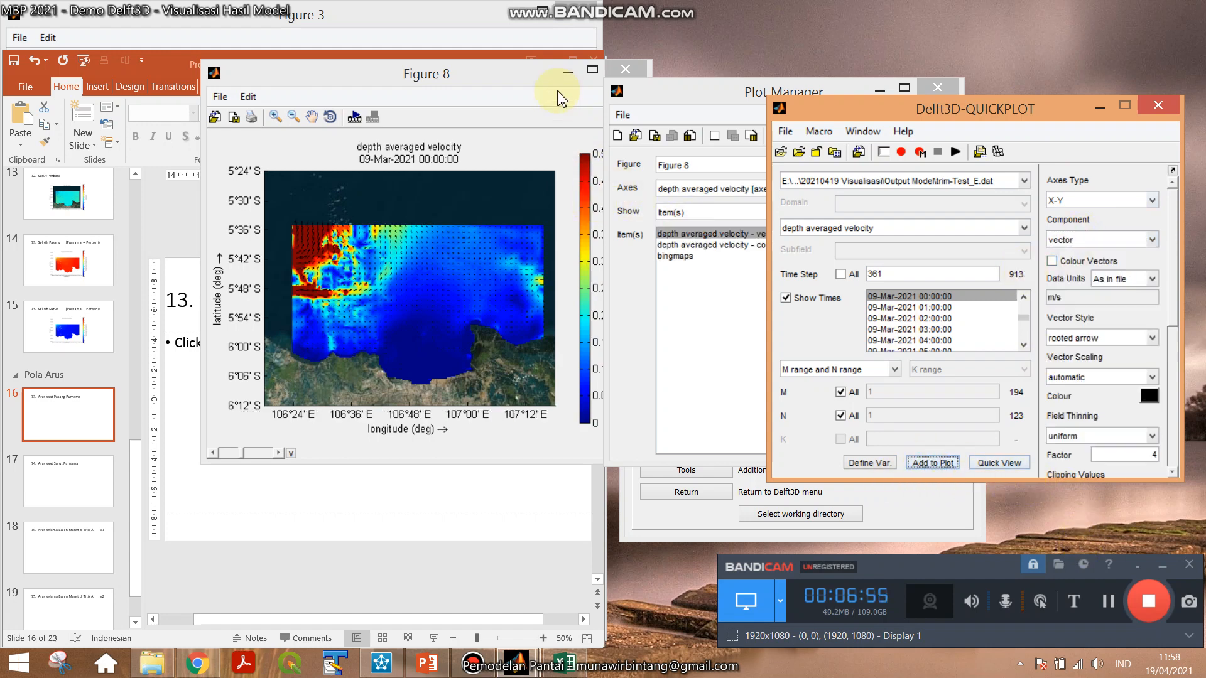
# Fit Figure 8 to the left half of the screen and check the time option of its velocity animation slider.
pyautogui.moveTo(502, 80); pyautogui.dragTo(4, 41)
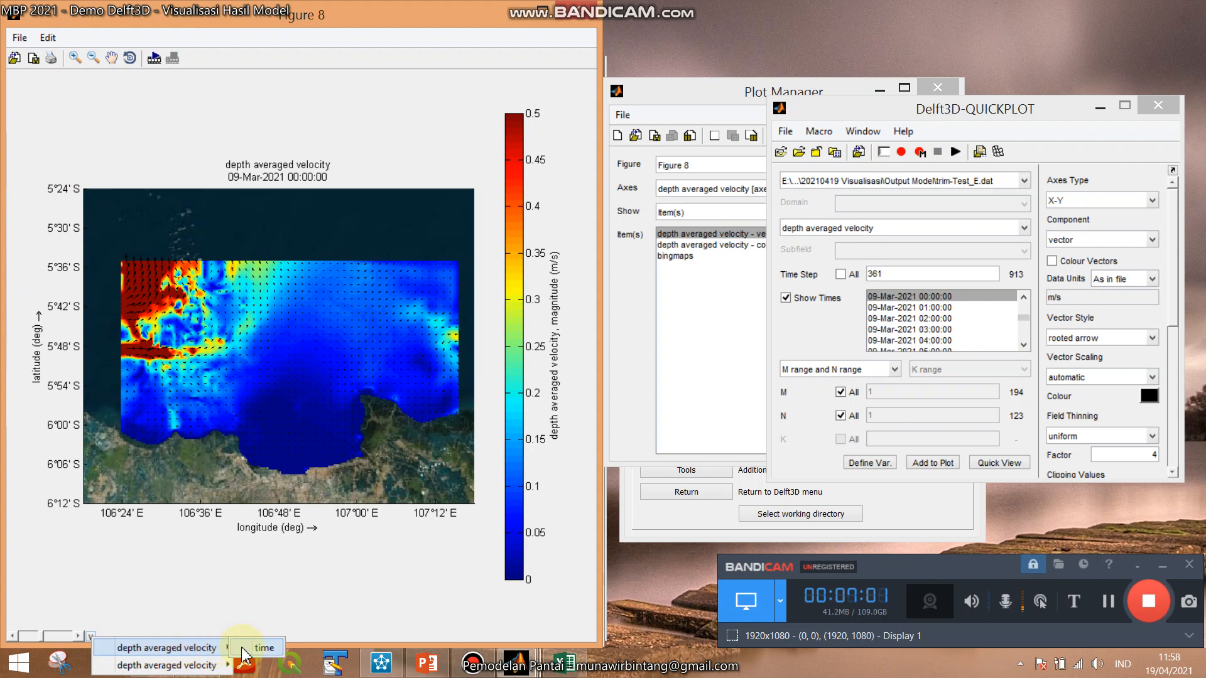
pyautogui.click(281, 303)
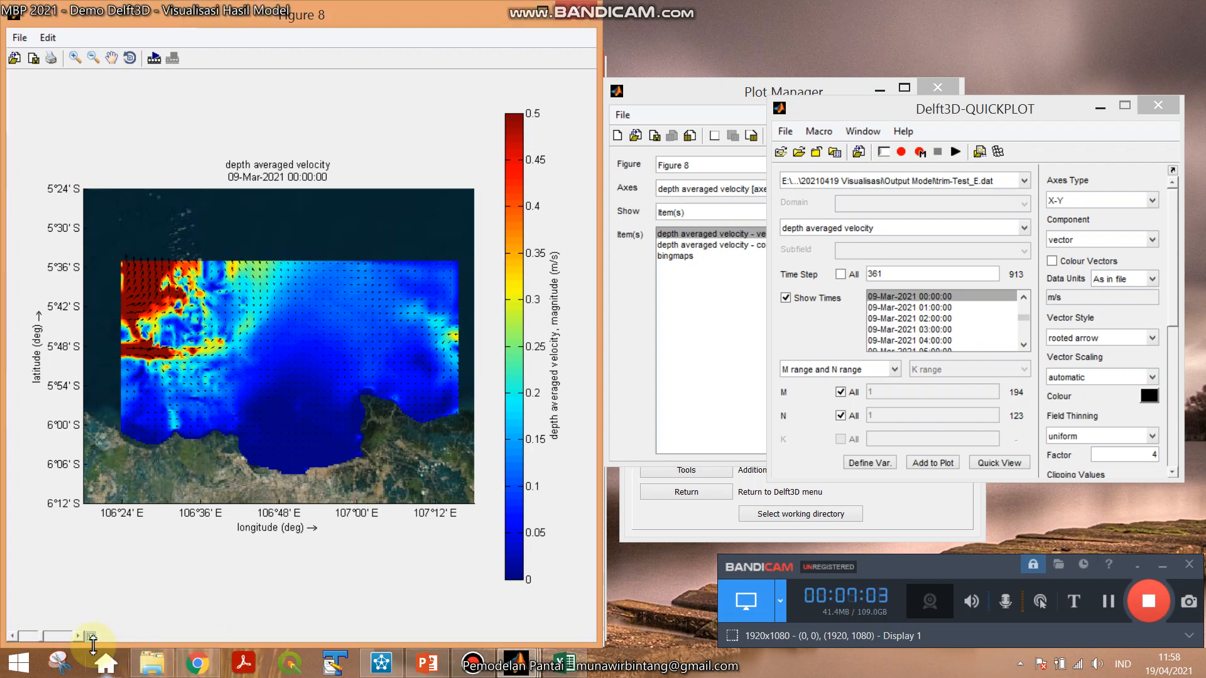
pyautogui.click(91, 636)
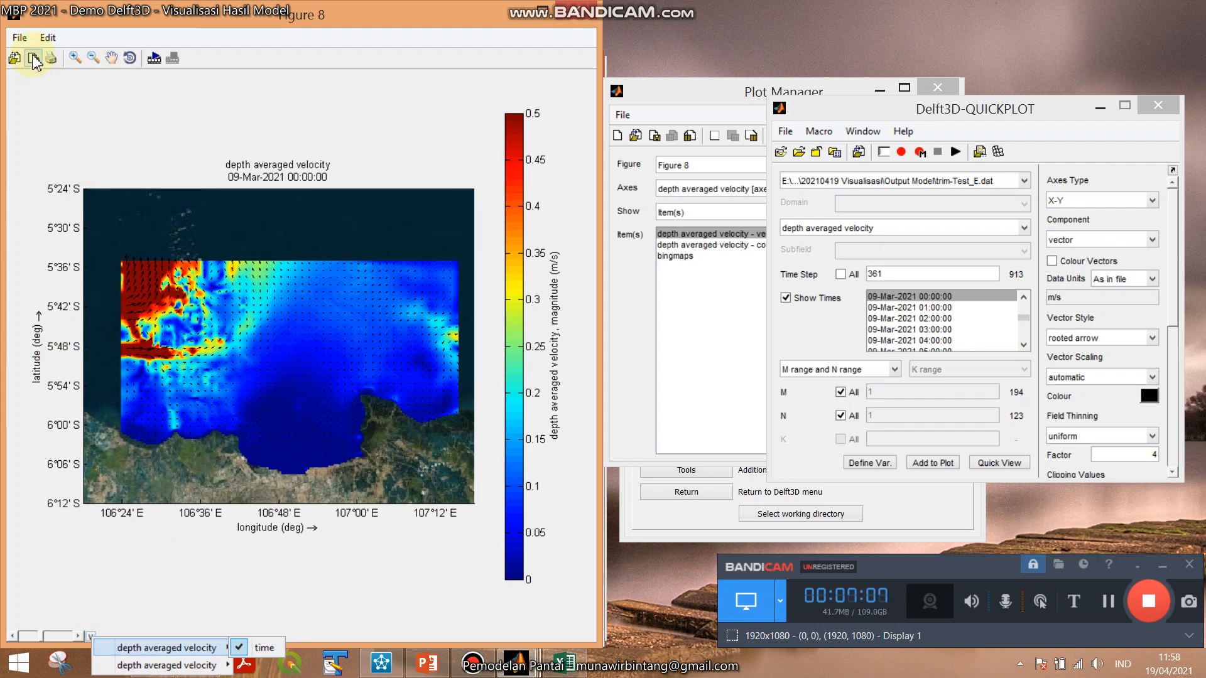
# Export Figure 8 as a PNG file named Fig 13B in the Visual folder, checking the slide number in the PowerPoint presentation.
pyautogui.click(20, 39)
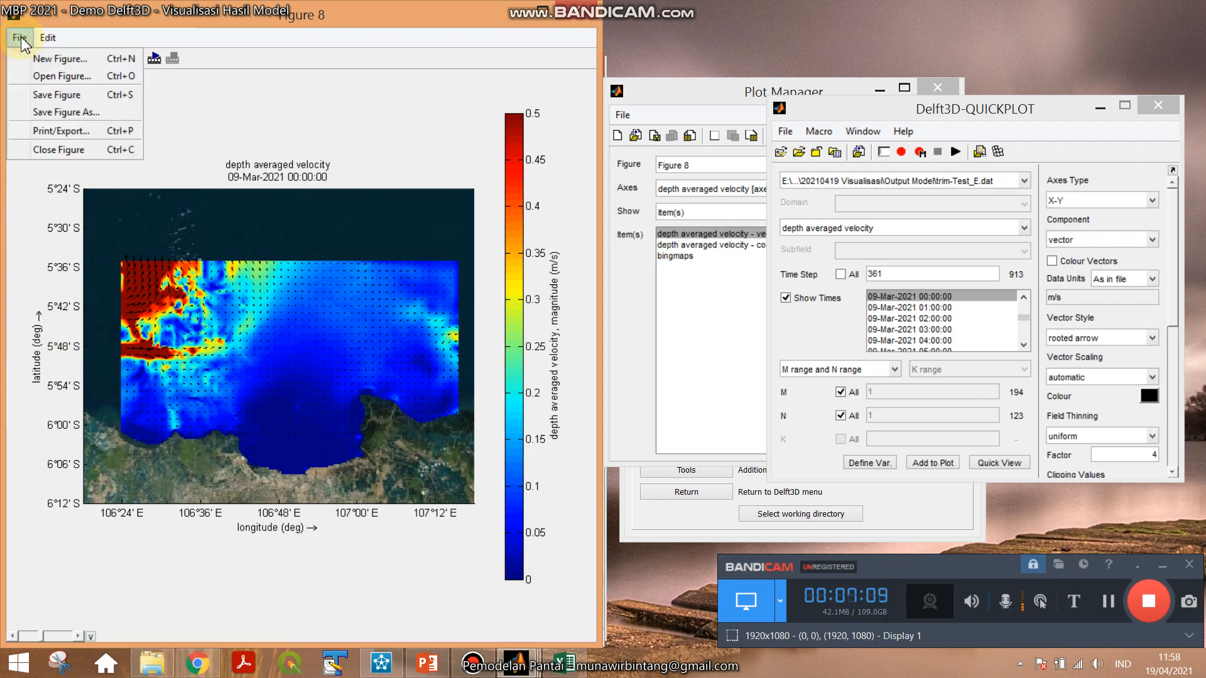
pyautogui.click(69, 139)
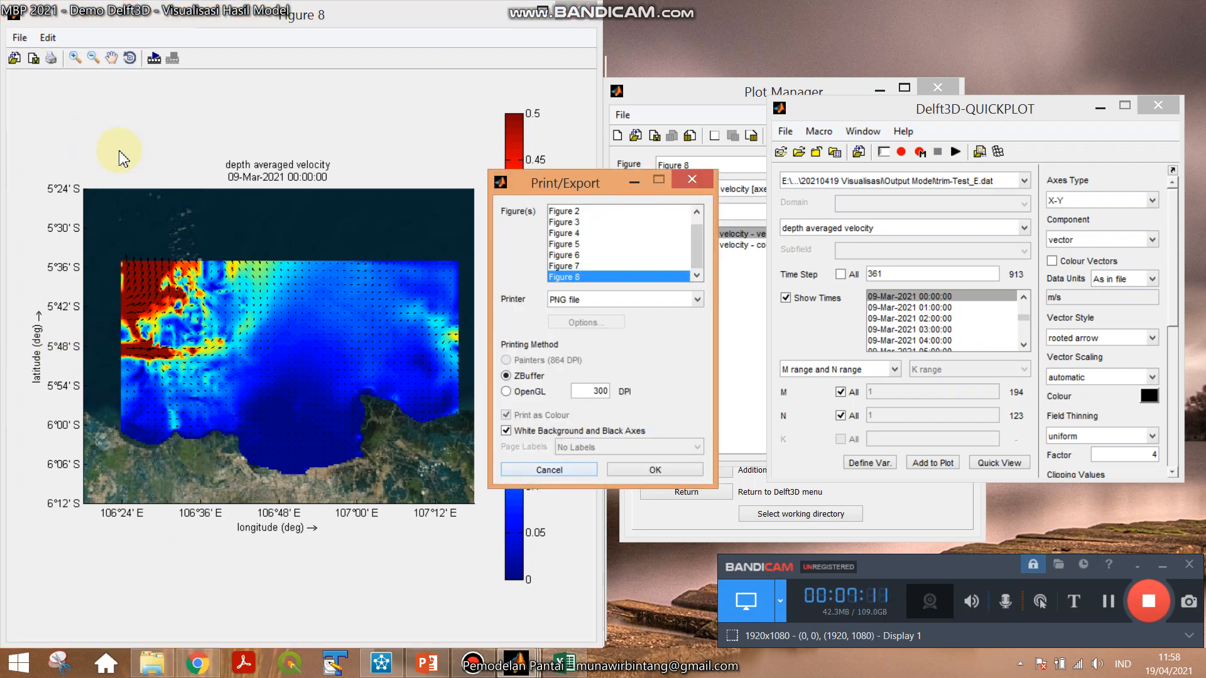
pyautogui.click(660, 474)
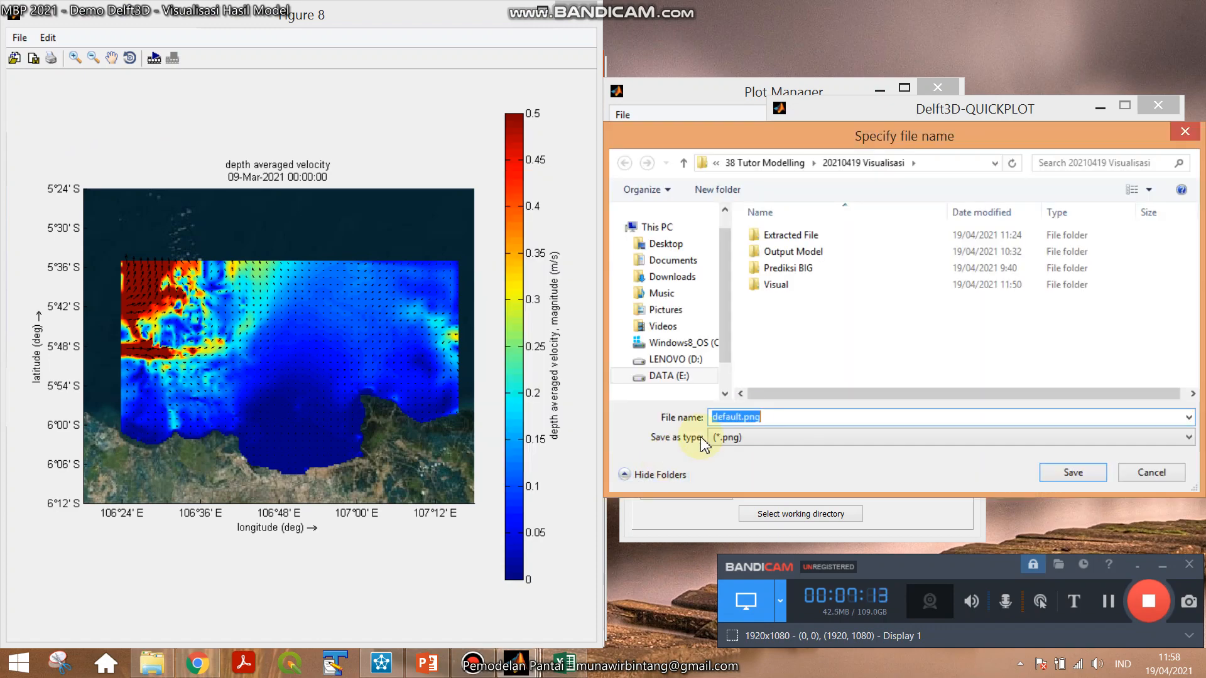
pyautogui.doubleClick(780, 294)
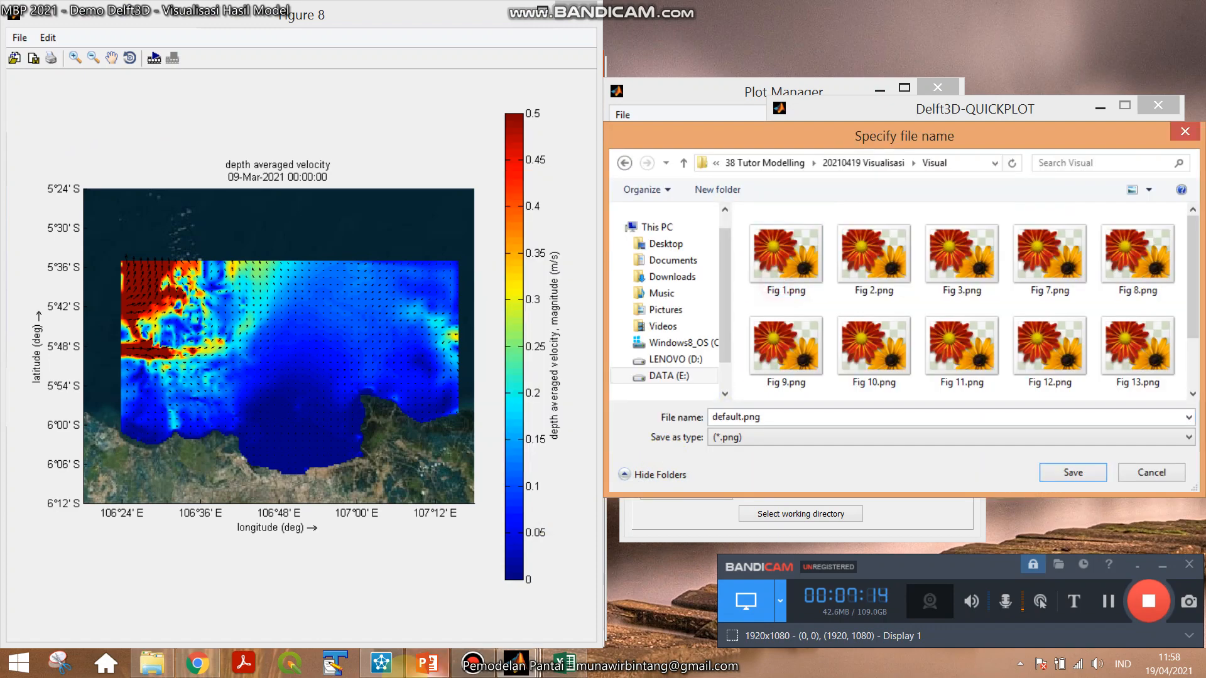
pyautogui.click(427, 664)
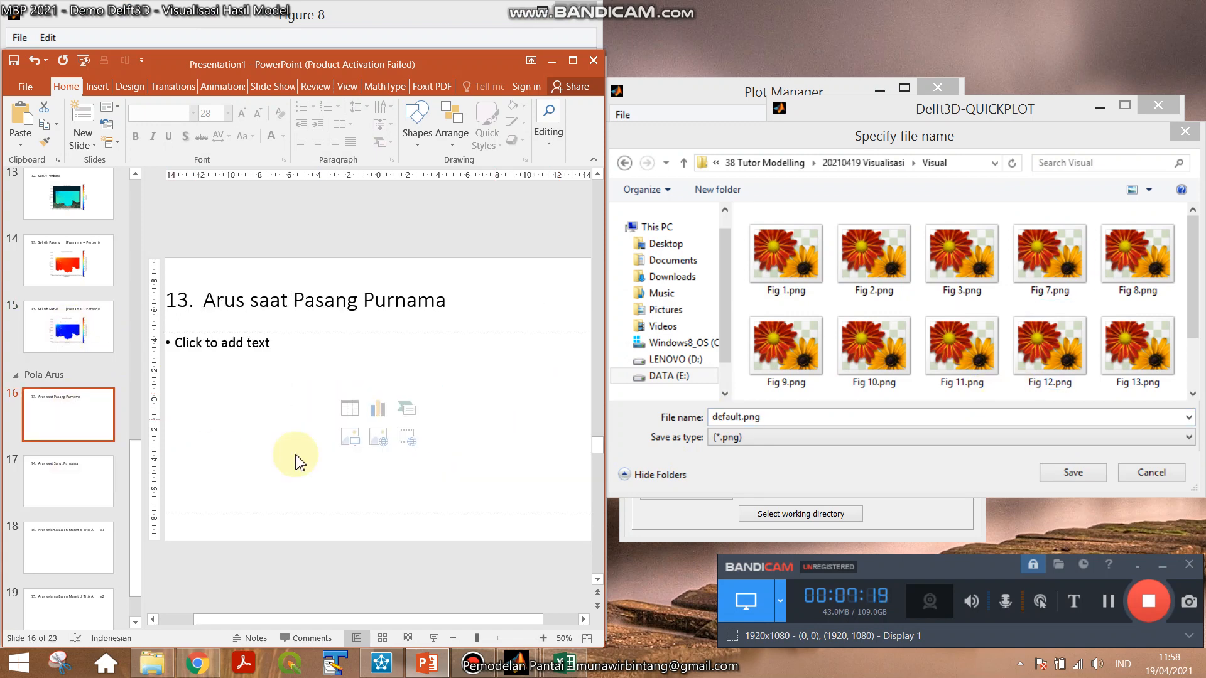
pyautogui.click(870, 423)
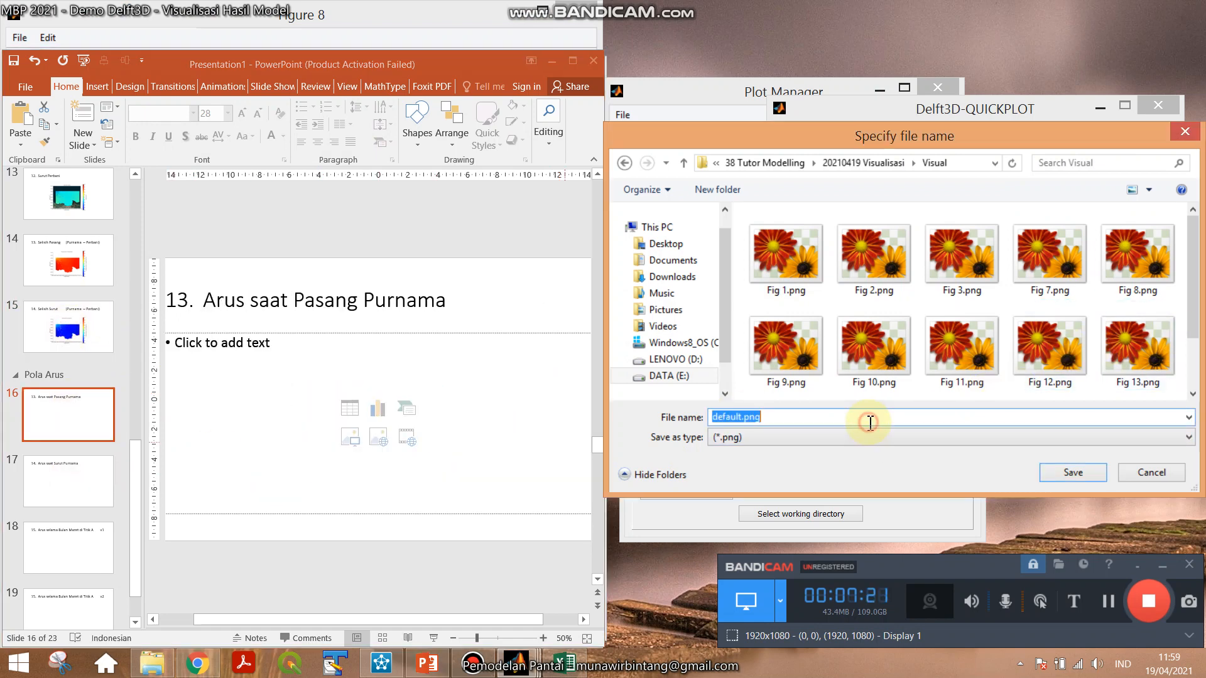
pyautogui.write('Fig 13B')
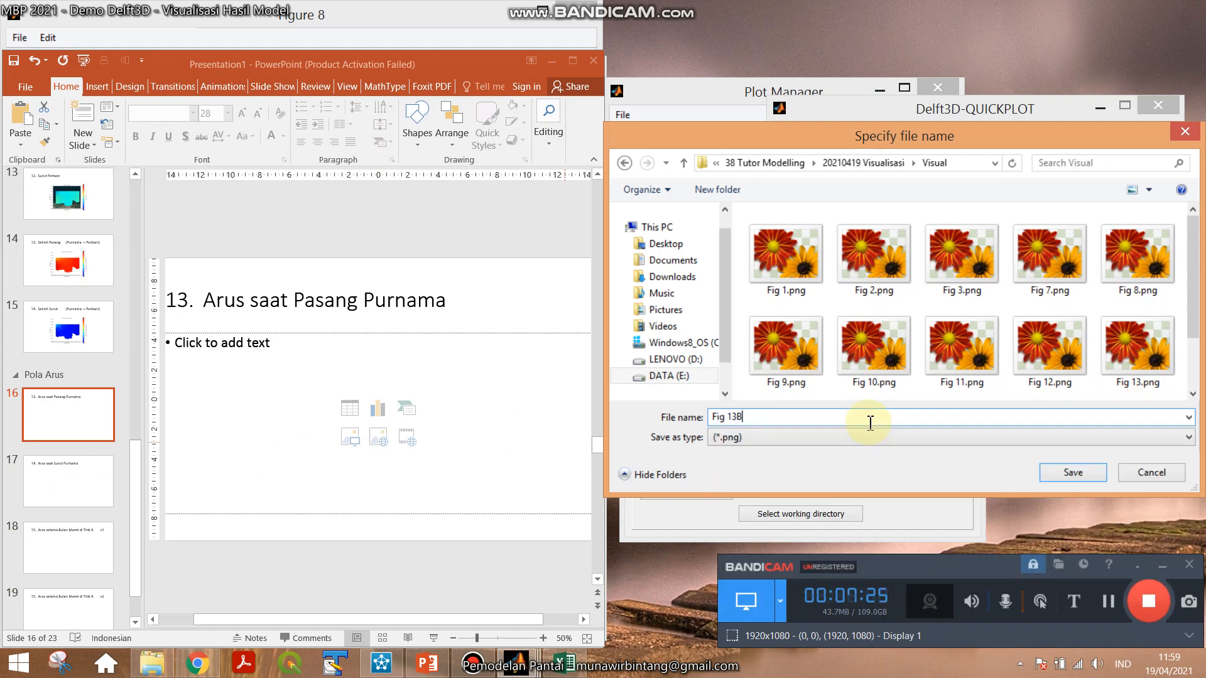
pyautogui.press('Return')
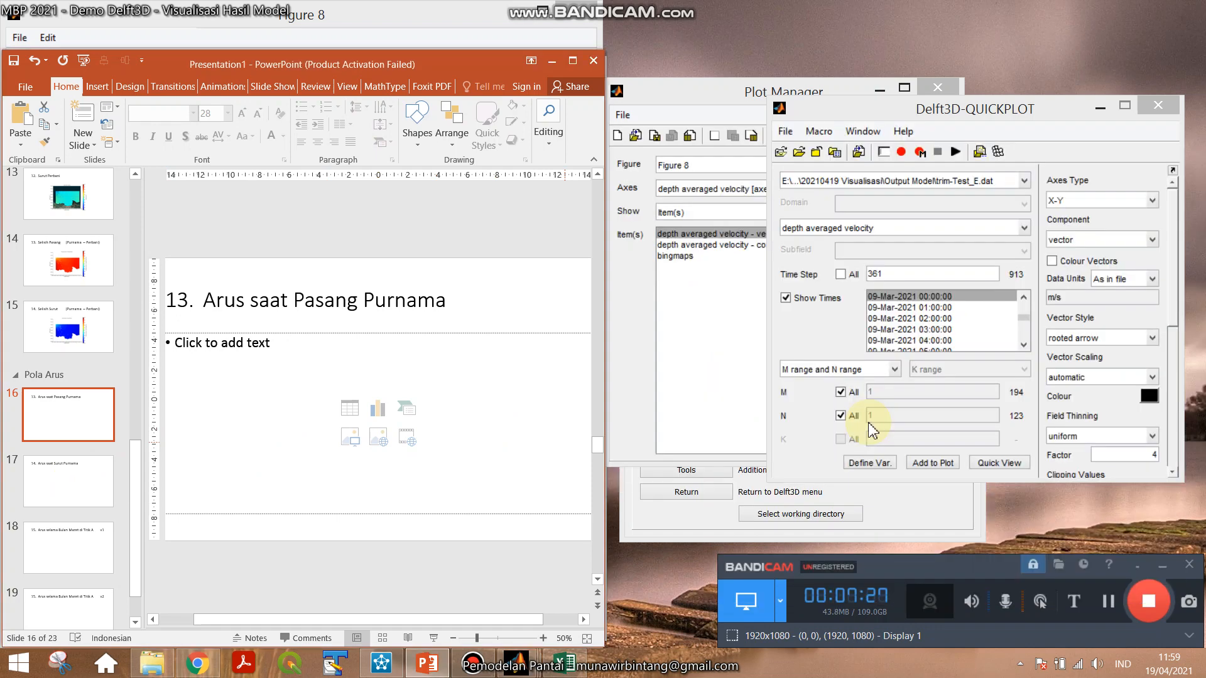
# Bring Figure 8 back to the front and advance its animation time to 15-Mar-2021 04:00:00.
pyautogui.click(551, 657)
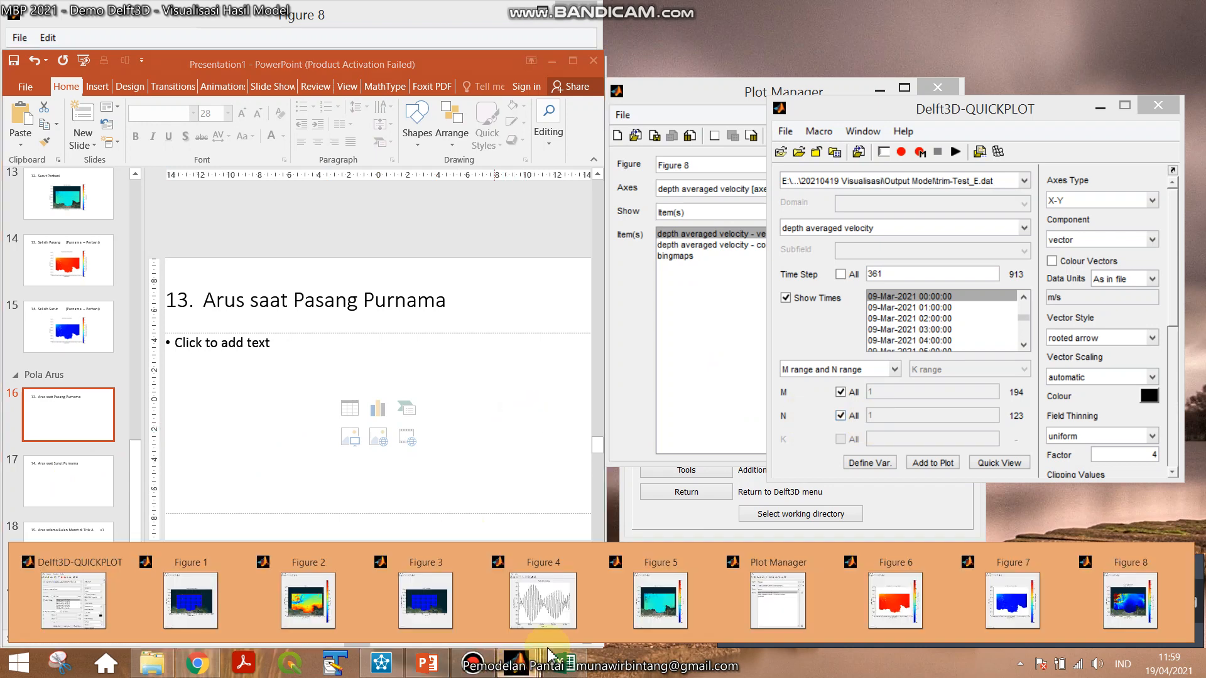
pyautogui.click(1128, 600)
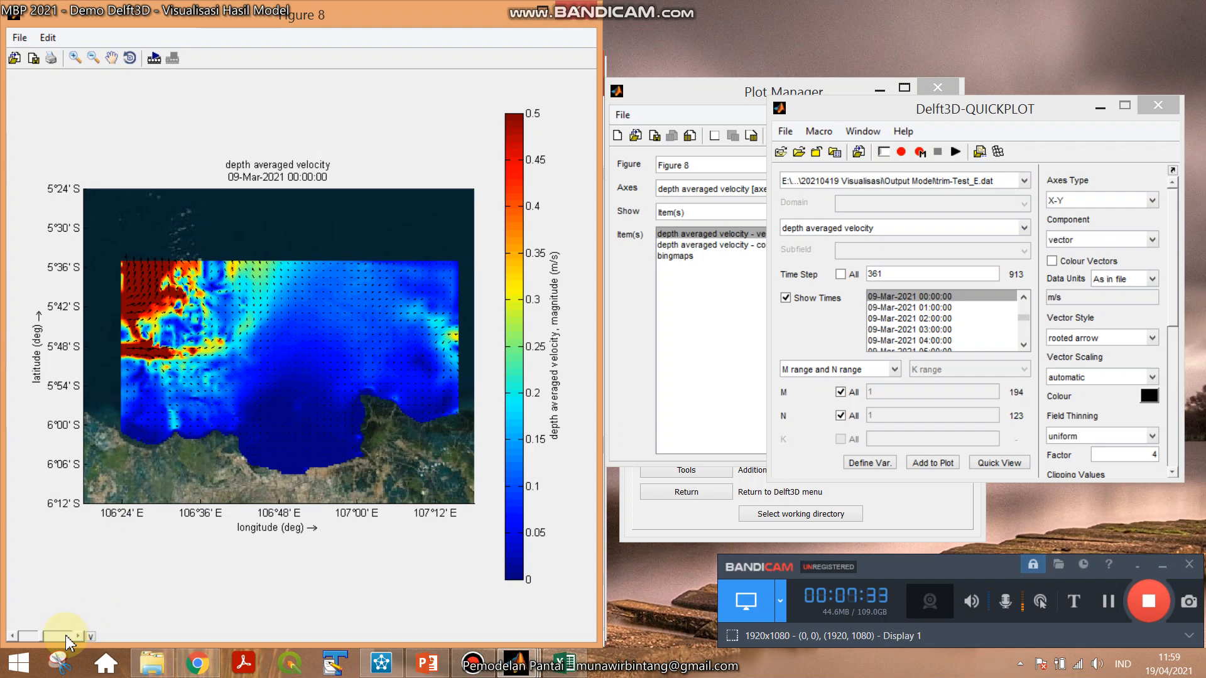
pyautogui.moveTo(68, 641)
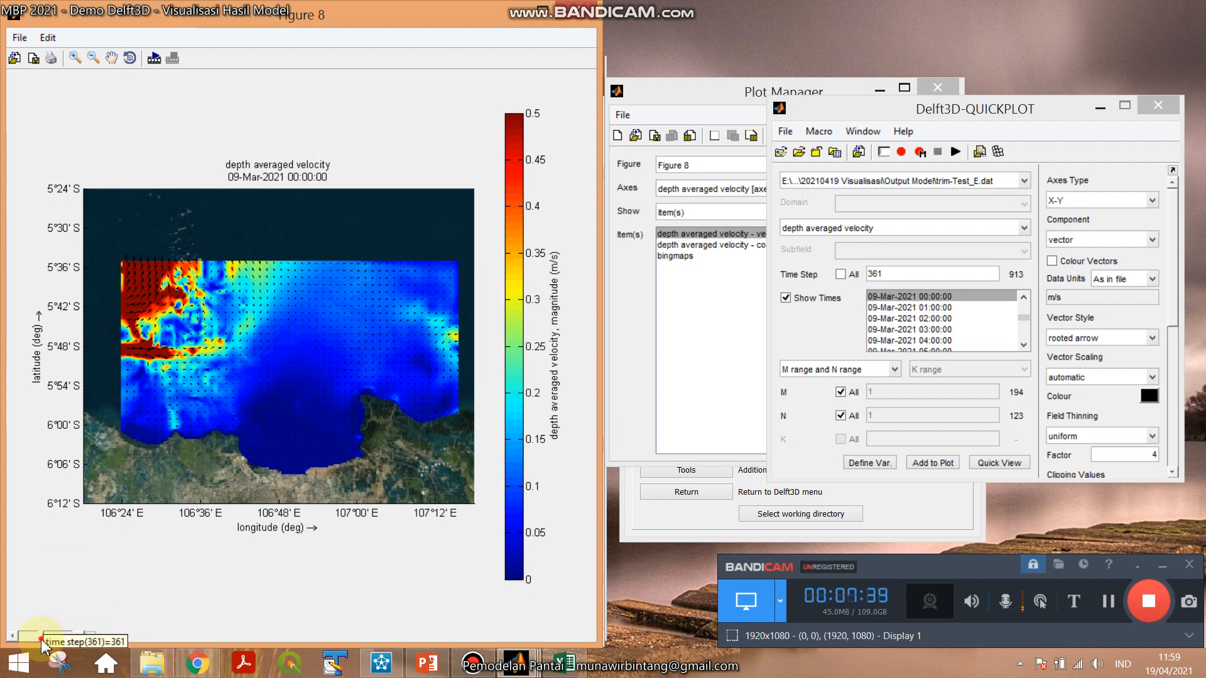
pyautogui.click(45, 640)
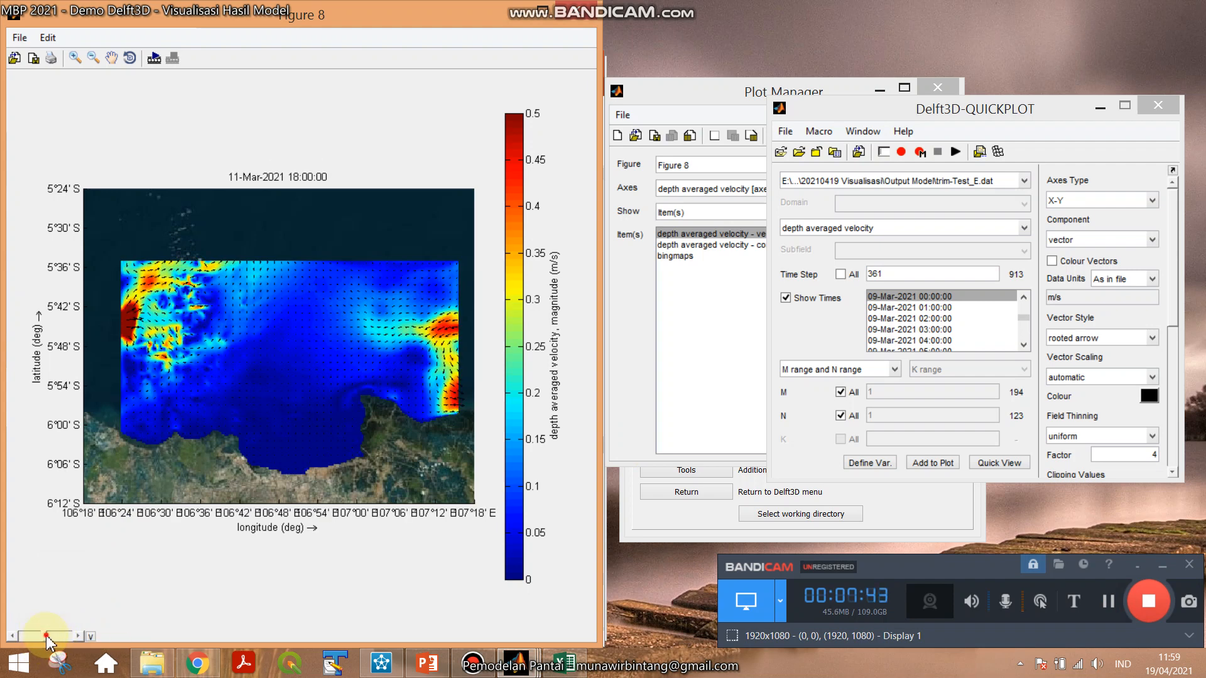
pyautogui.click(49, 639)
pyautogui.click(62, 638)
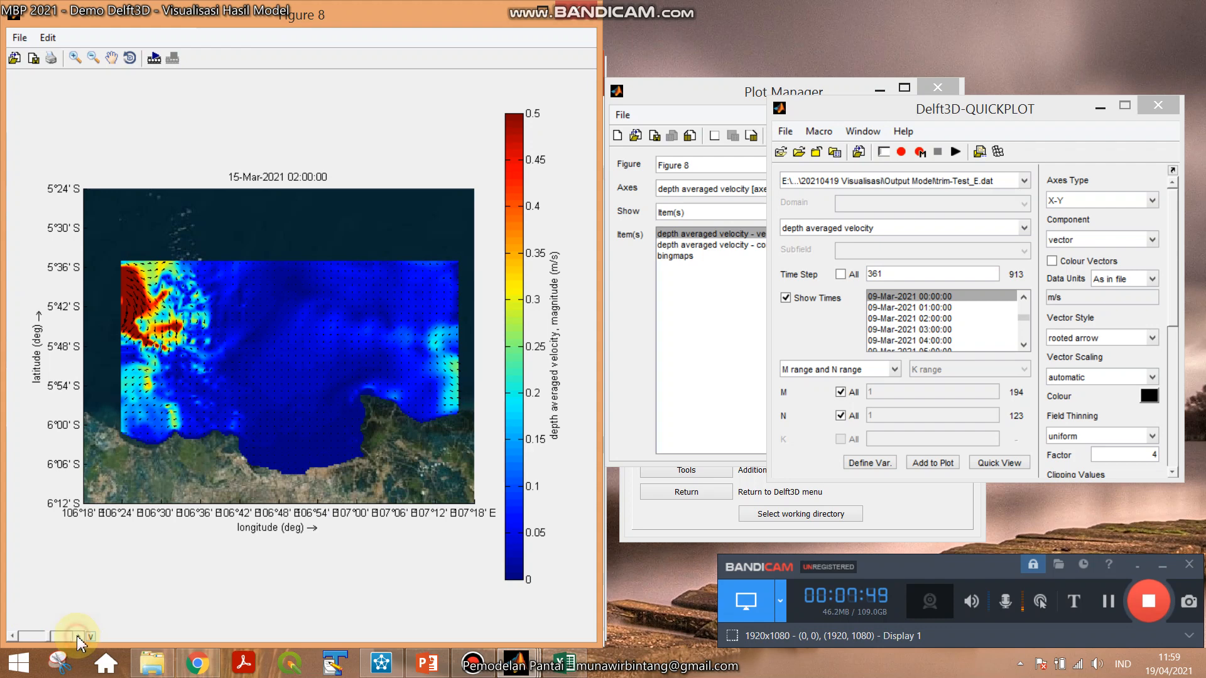
pyautogui.click(78, 637)
pyautogui.click(78, 637)
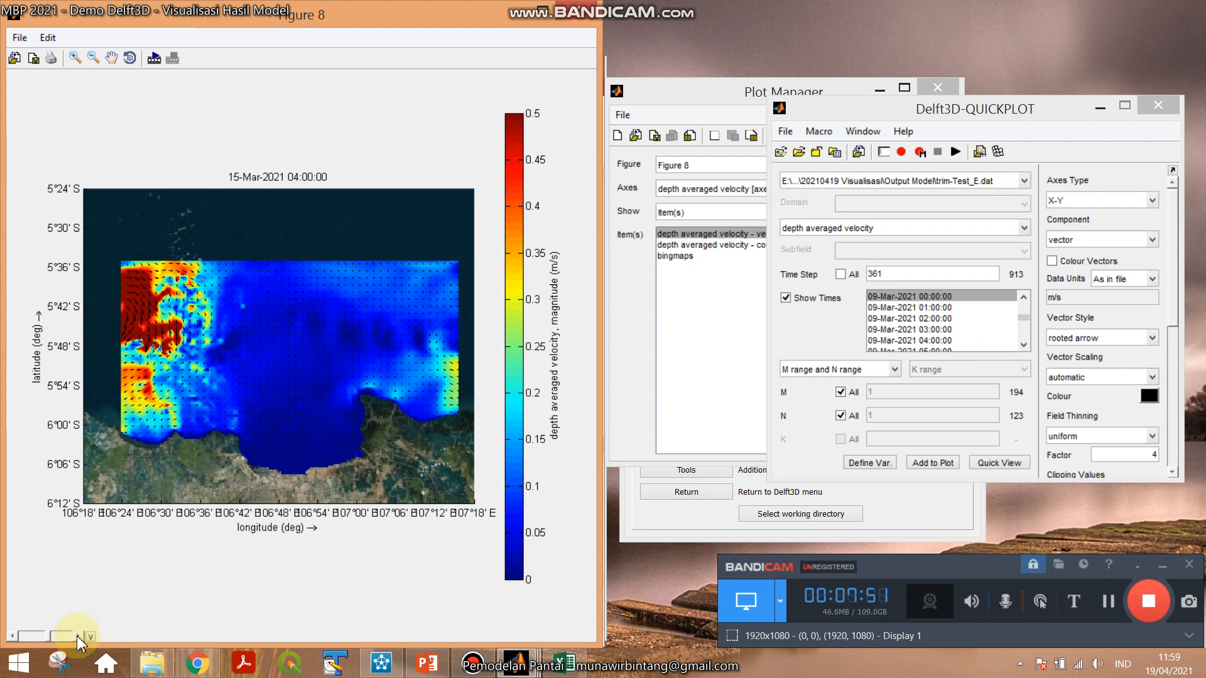
# Export Figure 8 at 15-Mar-2021 04:00:00 as a PNG file named Fig 14B in the Visual folder.
pyautogui.click(20, 38)
pyautogui.click(79, 131)
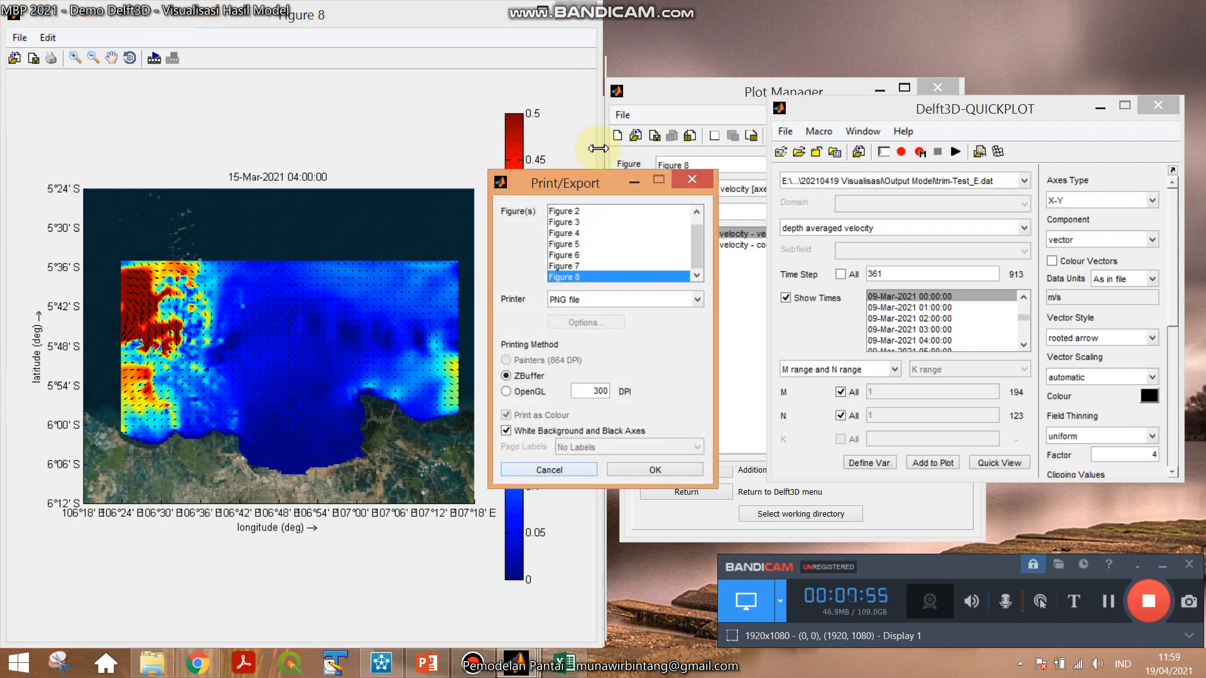
pyautogui.click(647, 469)
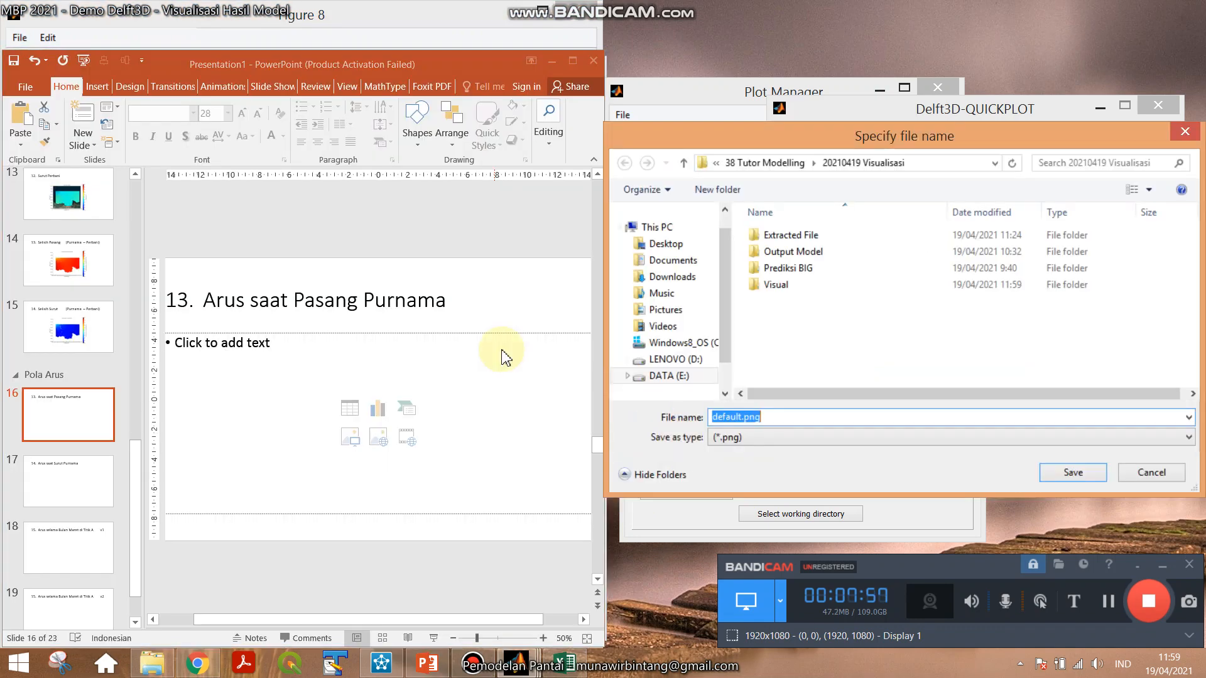
pyautogui.doubleClick(776, 284)
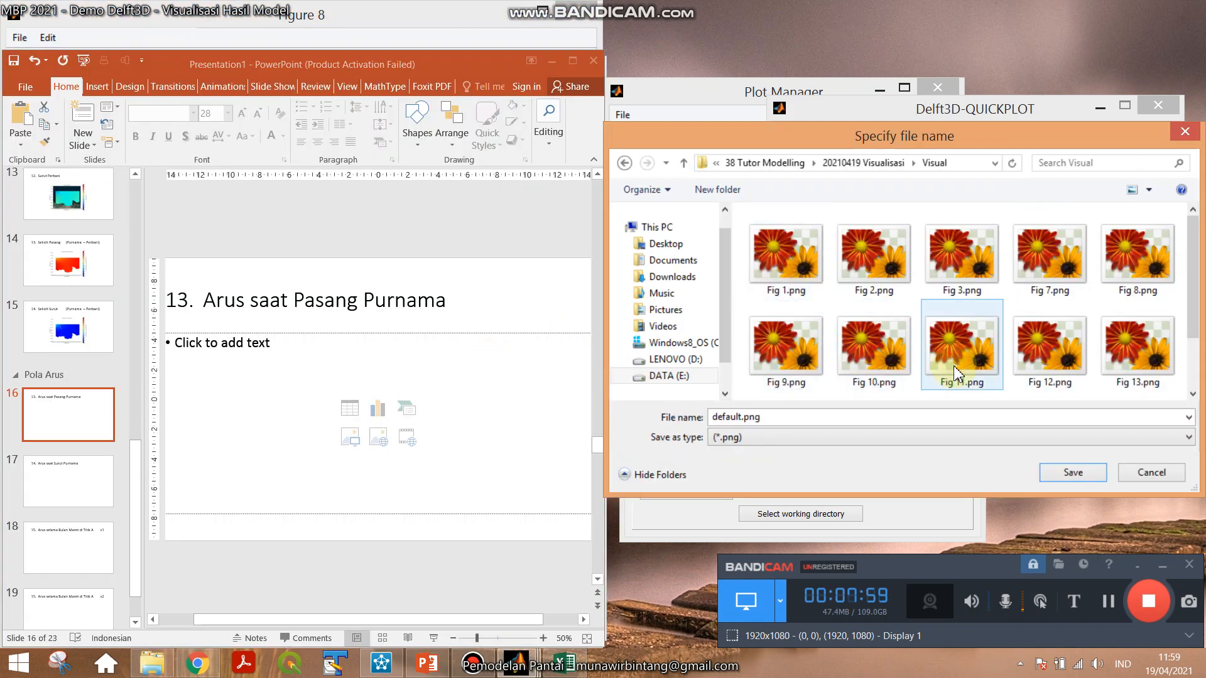
pyautogui.doubleClick(809, 417)
pyautogui.write('Fig ')
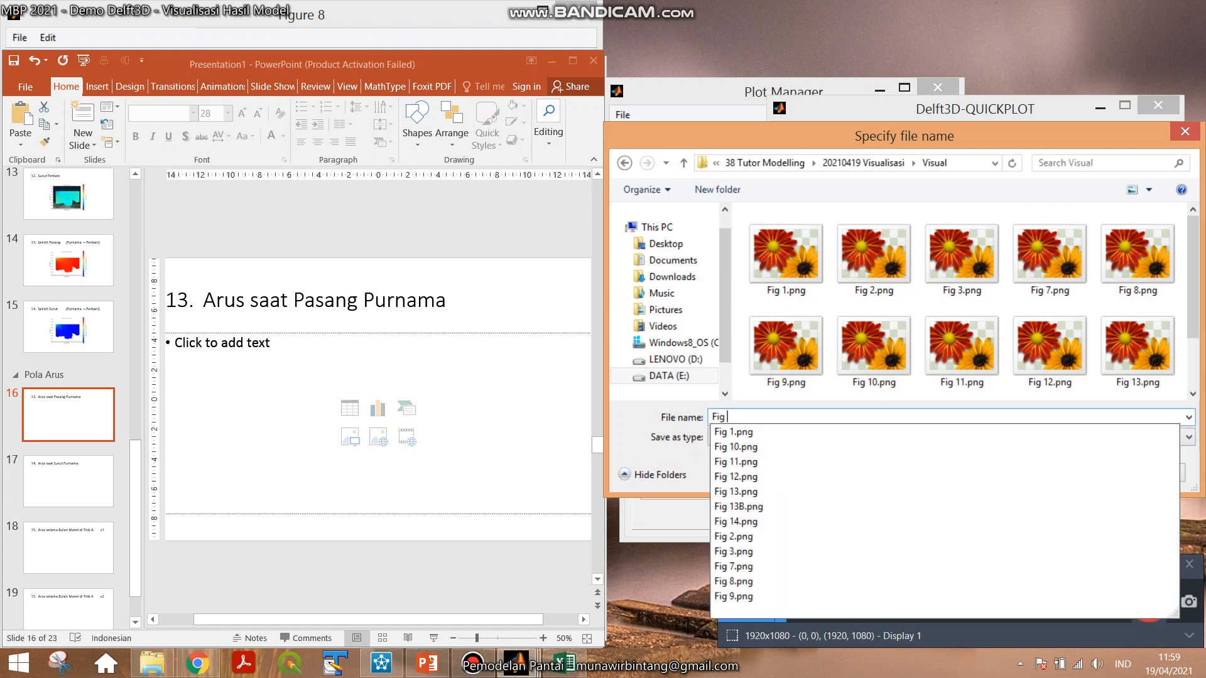
pyautogui.write('13')
pyautogui.press('BackSpace')
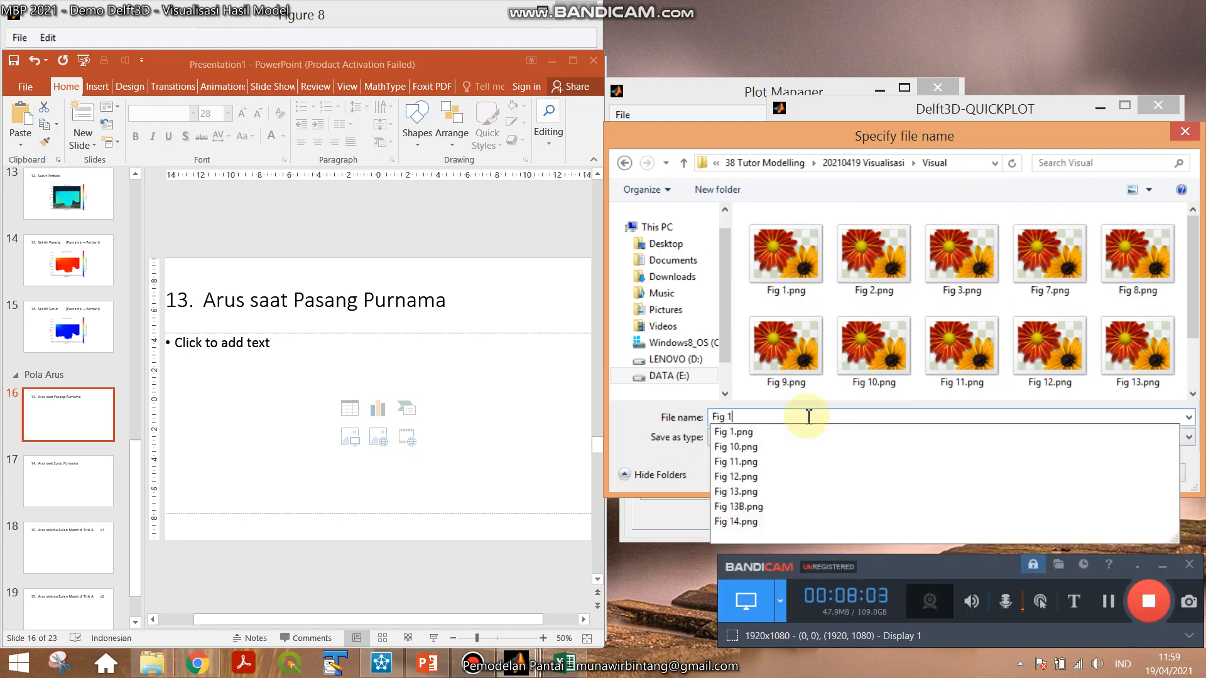
pyautogui.write('4B')
pyautogui.press('Return')
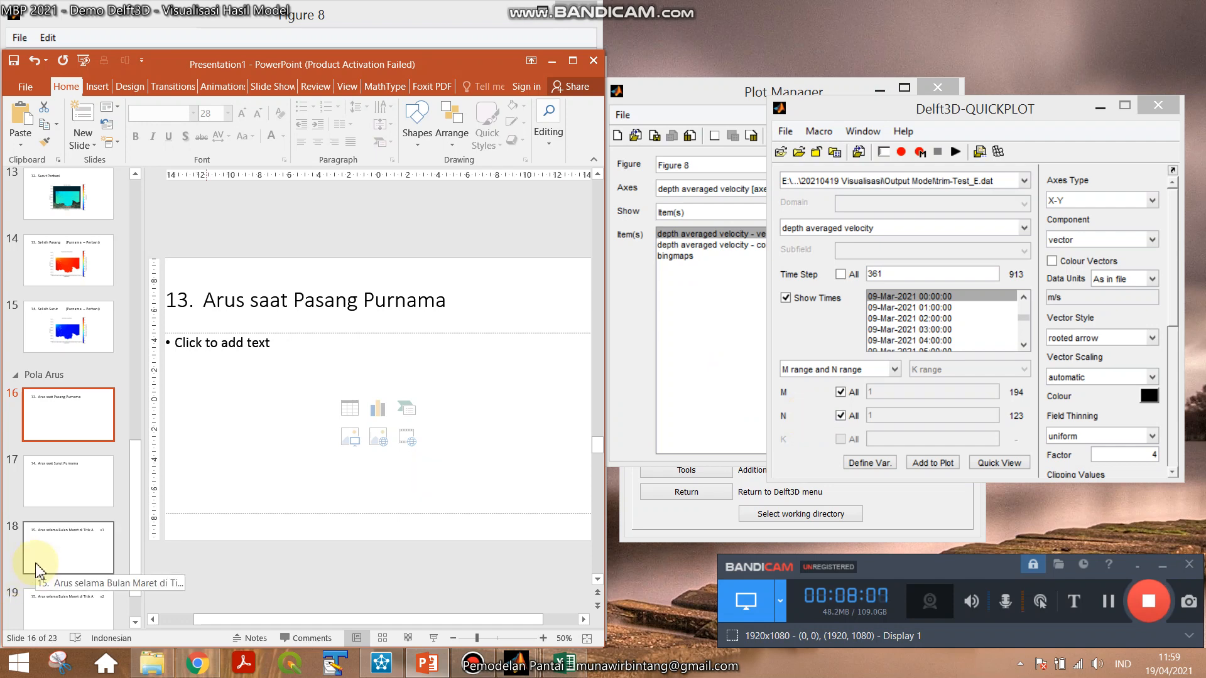
# In the PowerPoint presentation, insert the picture Fig 13B.png into the slide "13. Arus saat Pasang Purnama".
pyautogui.click(350, 438)
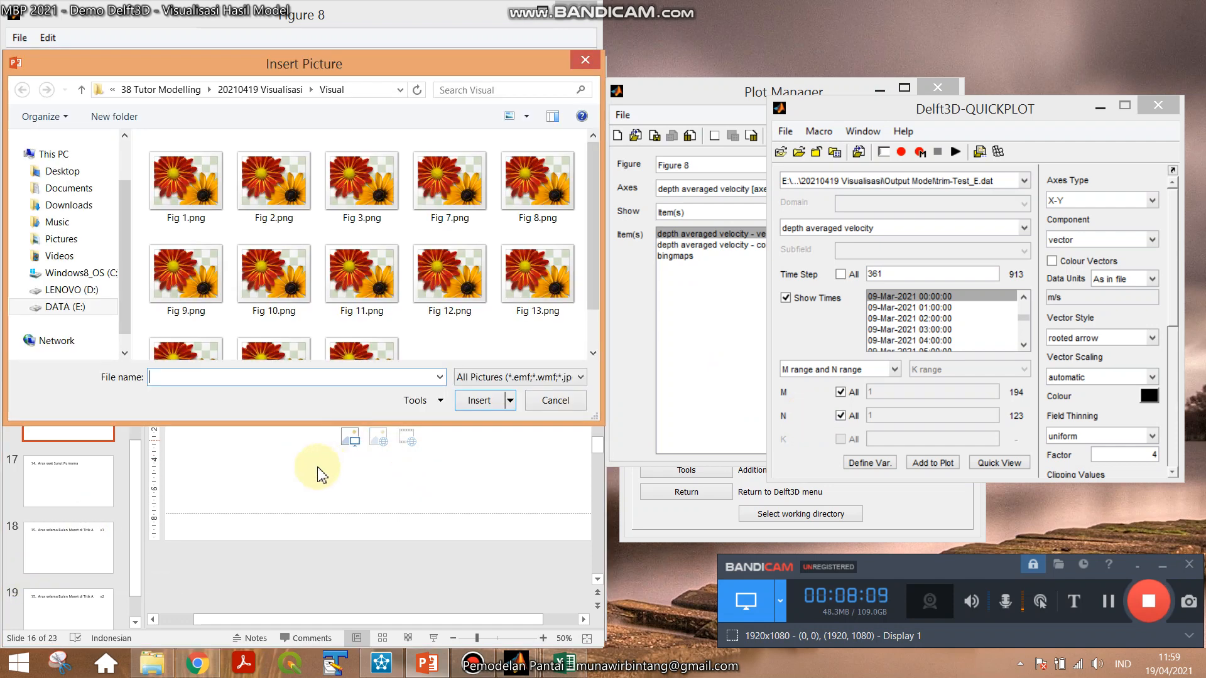
pyautogui.click(449, 189)
pyautogui.scroll(-1, 351, 288)
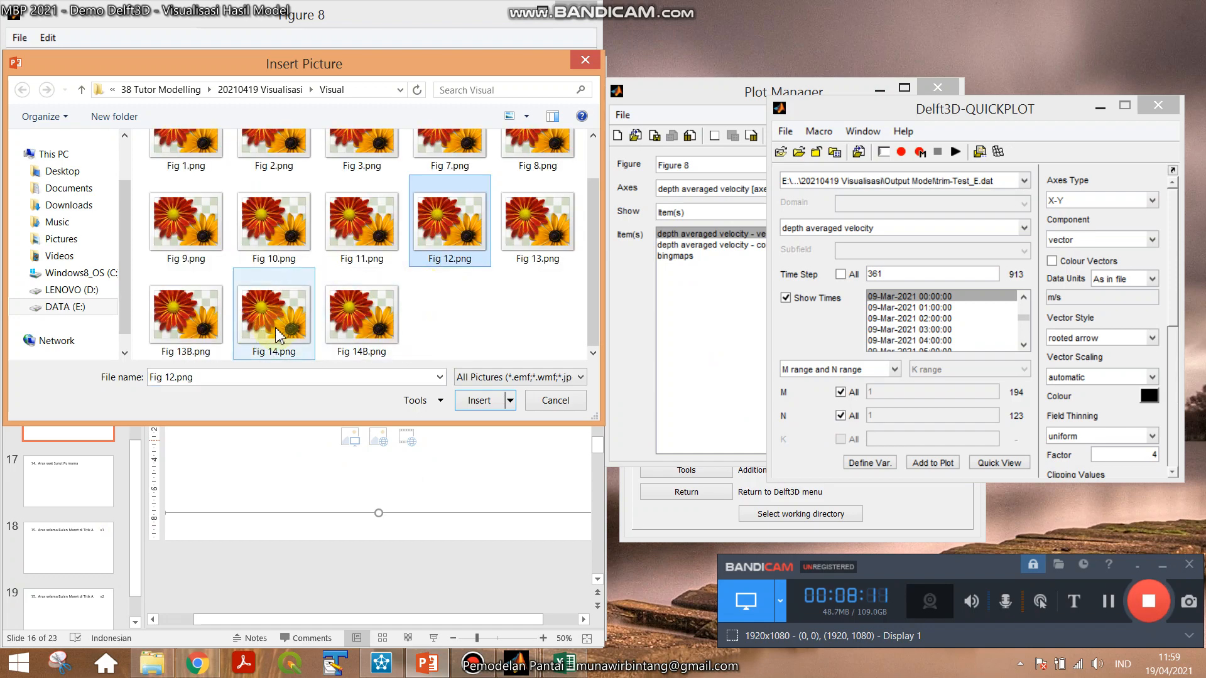
pyautogui.doubleClick(277, 336)
# Insert the picture Fig 14B.png into the slide "14. Arus saat Surut Purnama" and compare it with the previous slide.
pyautogui.click(69, 479)
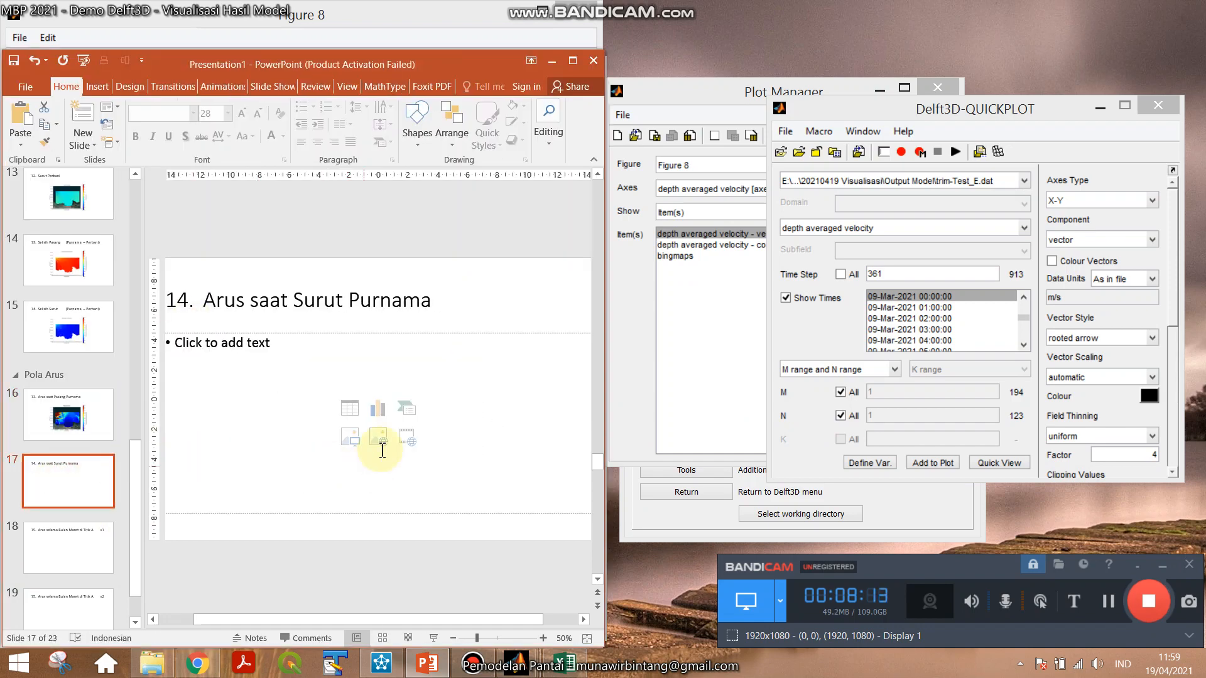
pyautogui.click(349, 439)
pyautogui.click(361, 358)
pyautogui.doubleClick(361, 358)
pyautogui.click(85, 415)
pyautogui.click(77, 482)
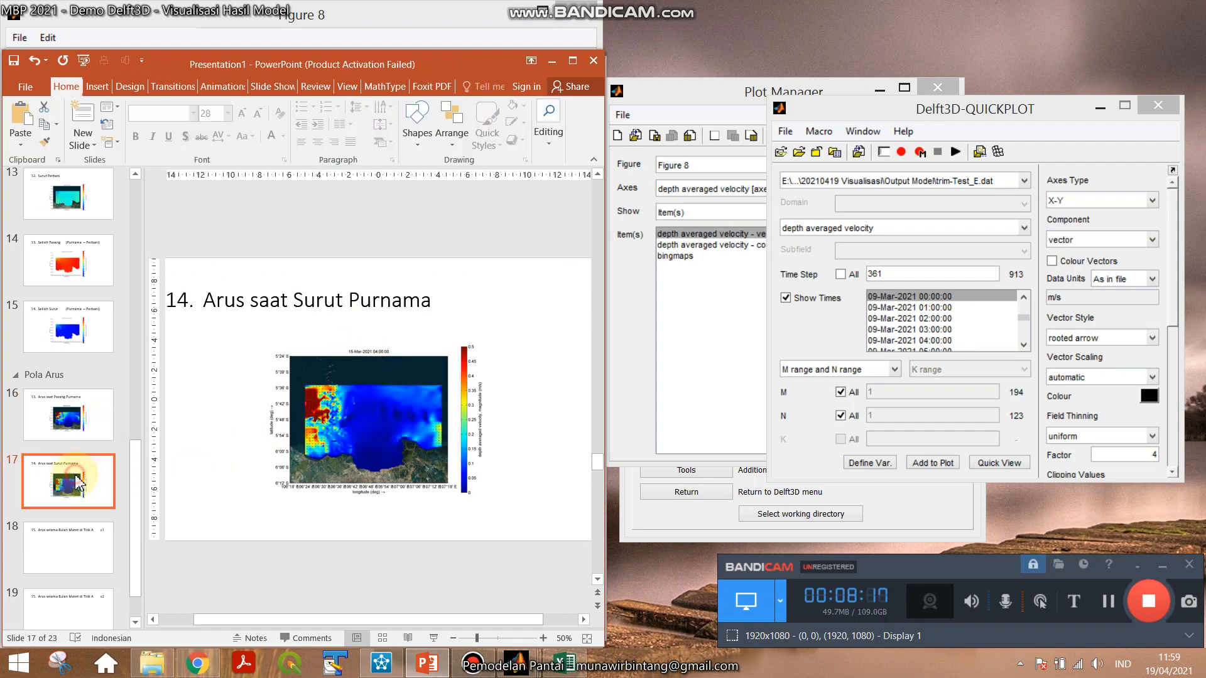
# For slide 15 v1, switch QUICKPLOT to trih-Test_E.dat and set time steps 169:913 at station BIG_JakartaBay.
pyautogui.click(87, 542)
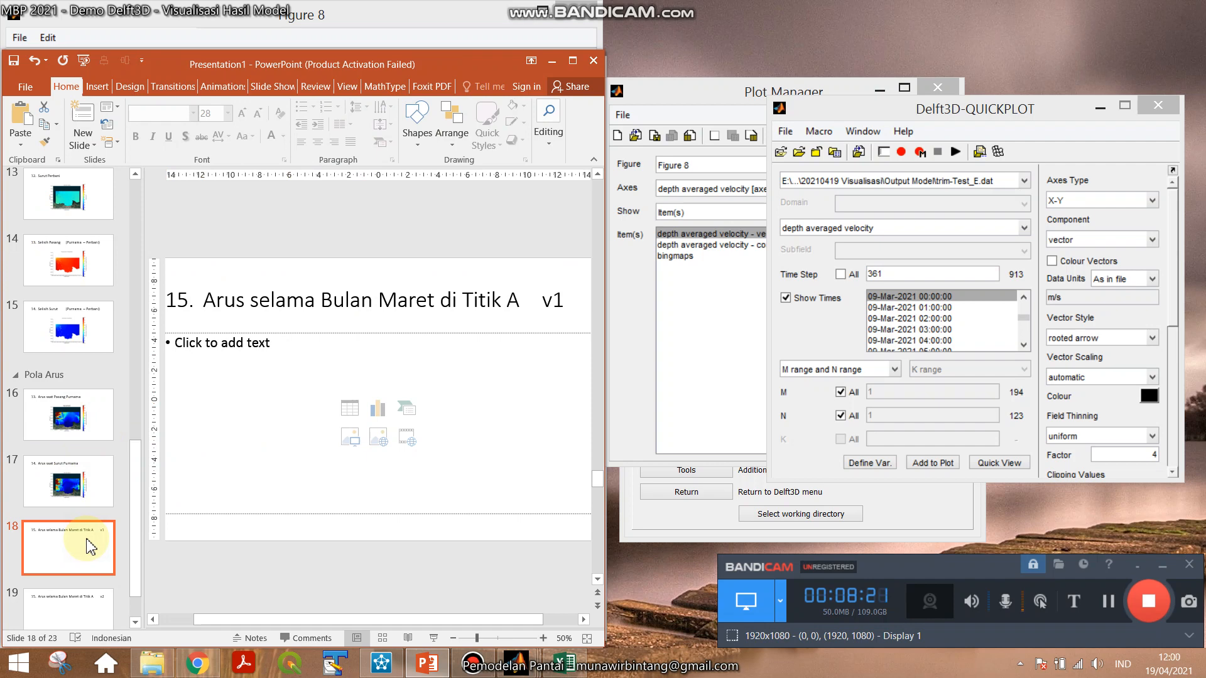
pyautogui.click(950, 186)
pyautogui.click(953, 195)
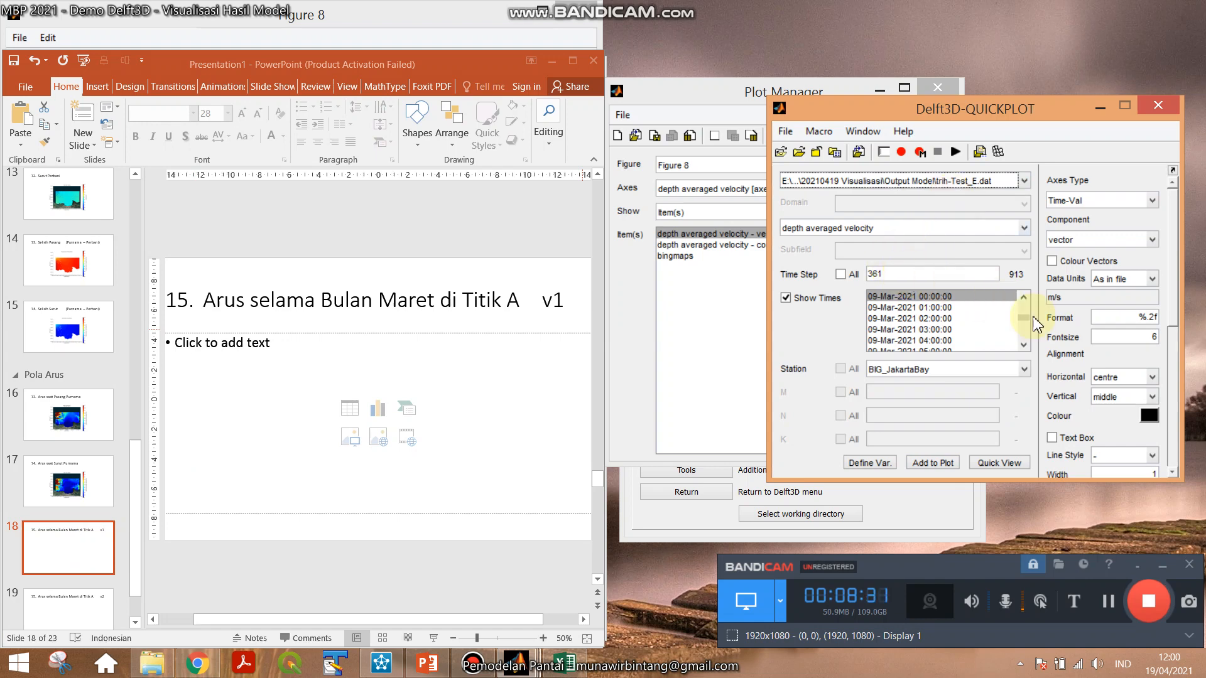
pyautogui.doubleClick(903, 277)
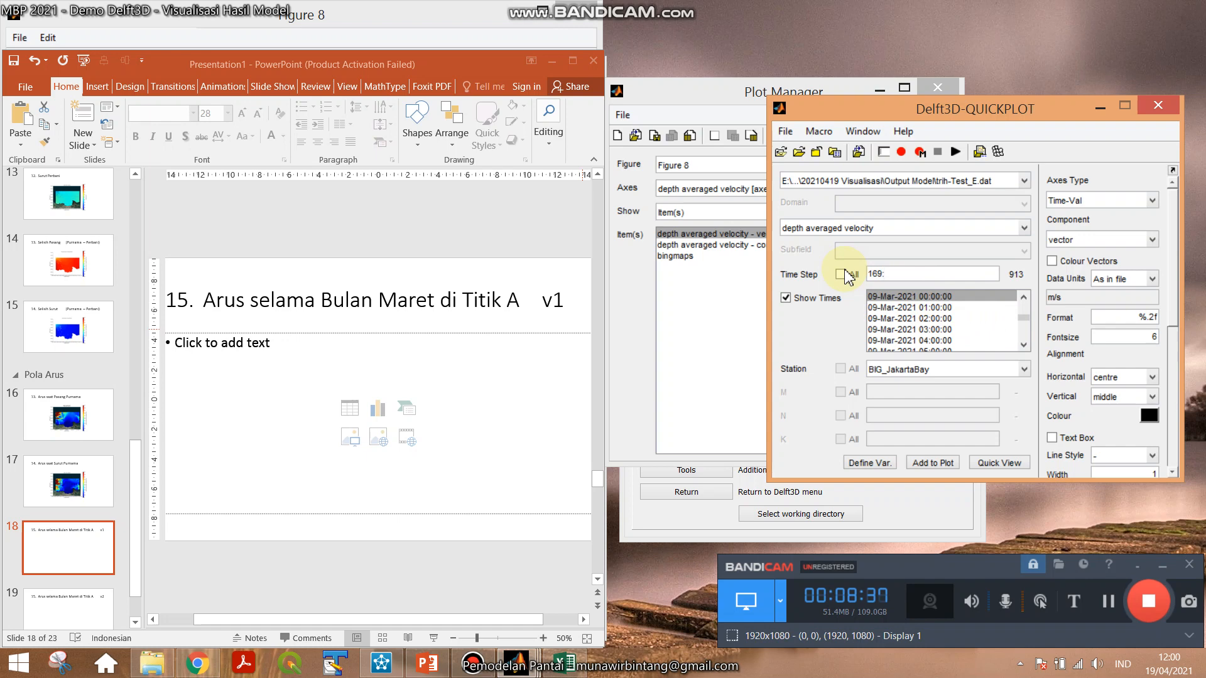
pyautogui.write('169:913')
pyautogui.press('Return')
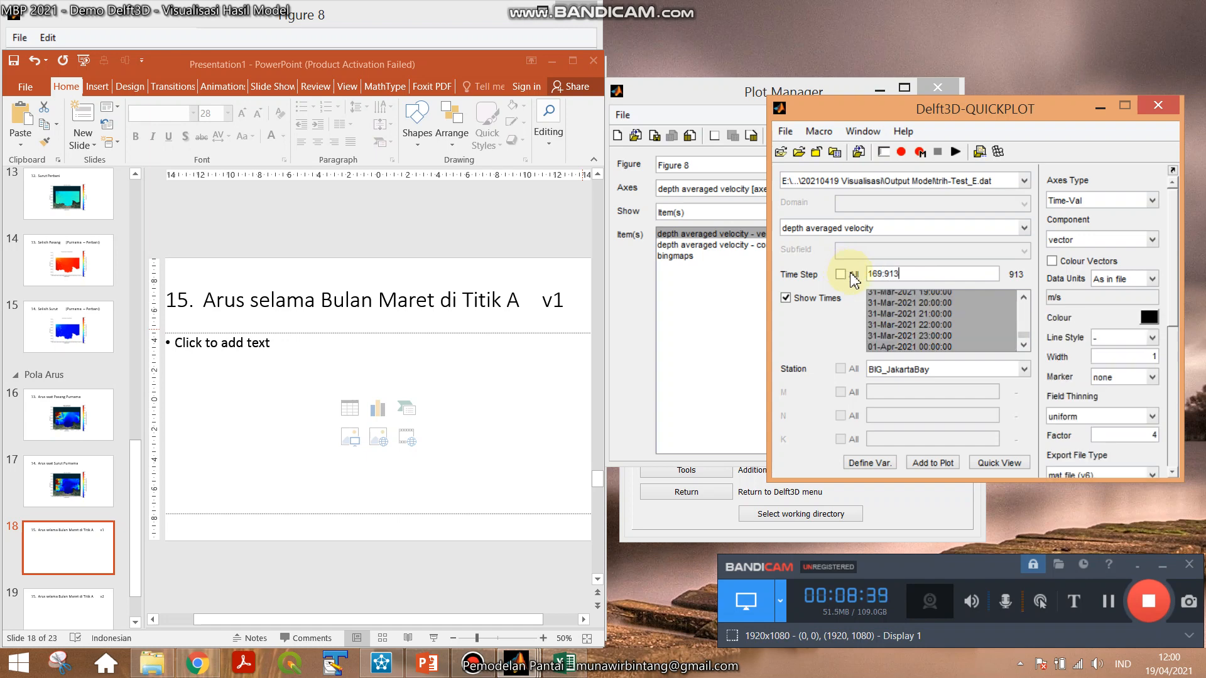
pyautogui.click(927, 372)
pyautogui.click(927, 375)
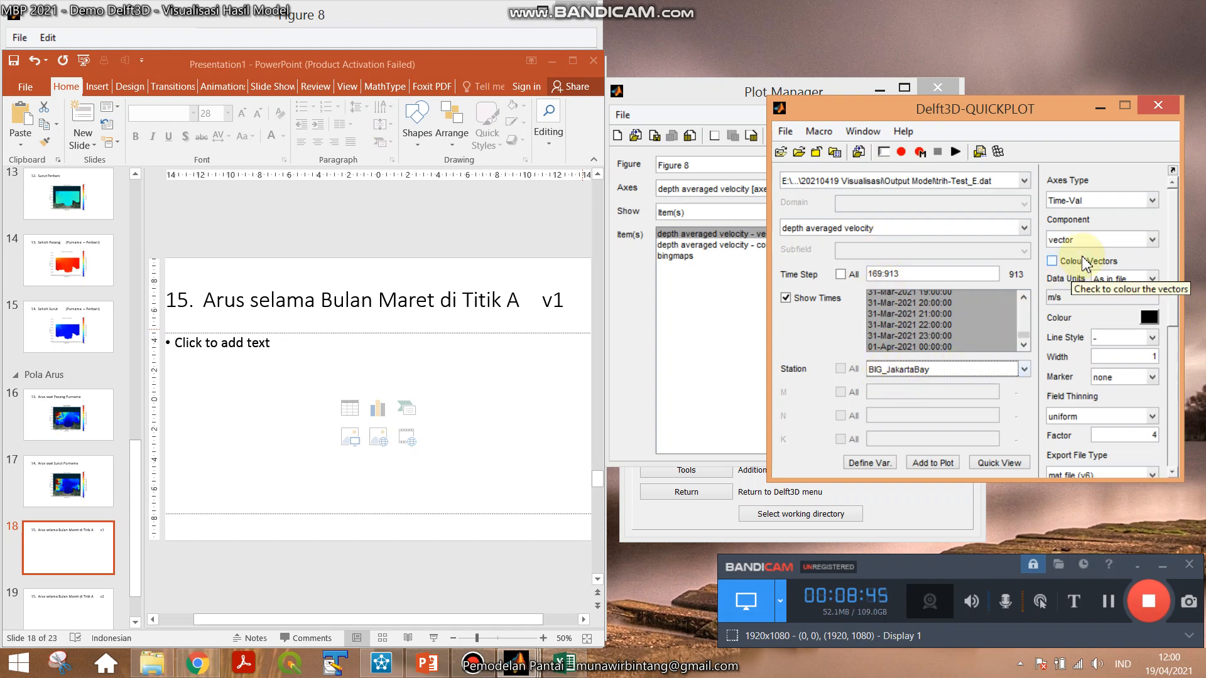
# Set field thinning to none and plot the depth averaged velocity vector time series in a new, maximized figure.
pyautogui.click(1078, 416)
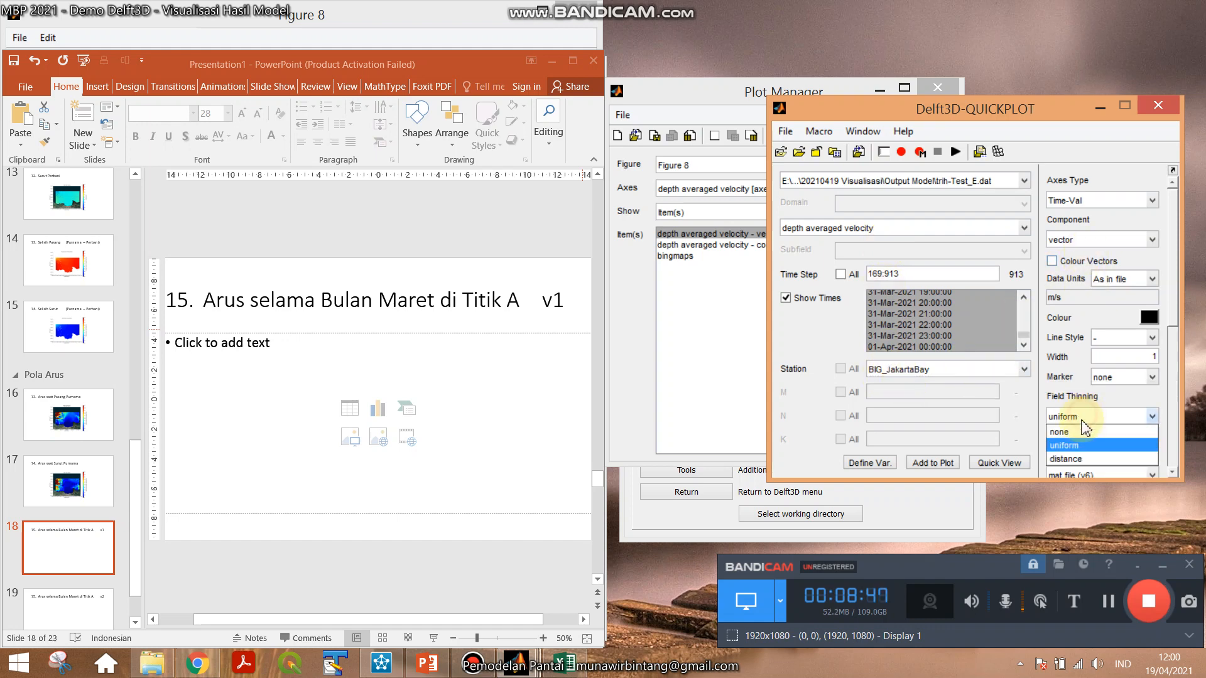
pyautogui.click(1076, 432)
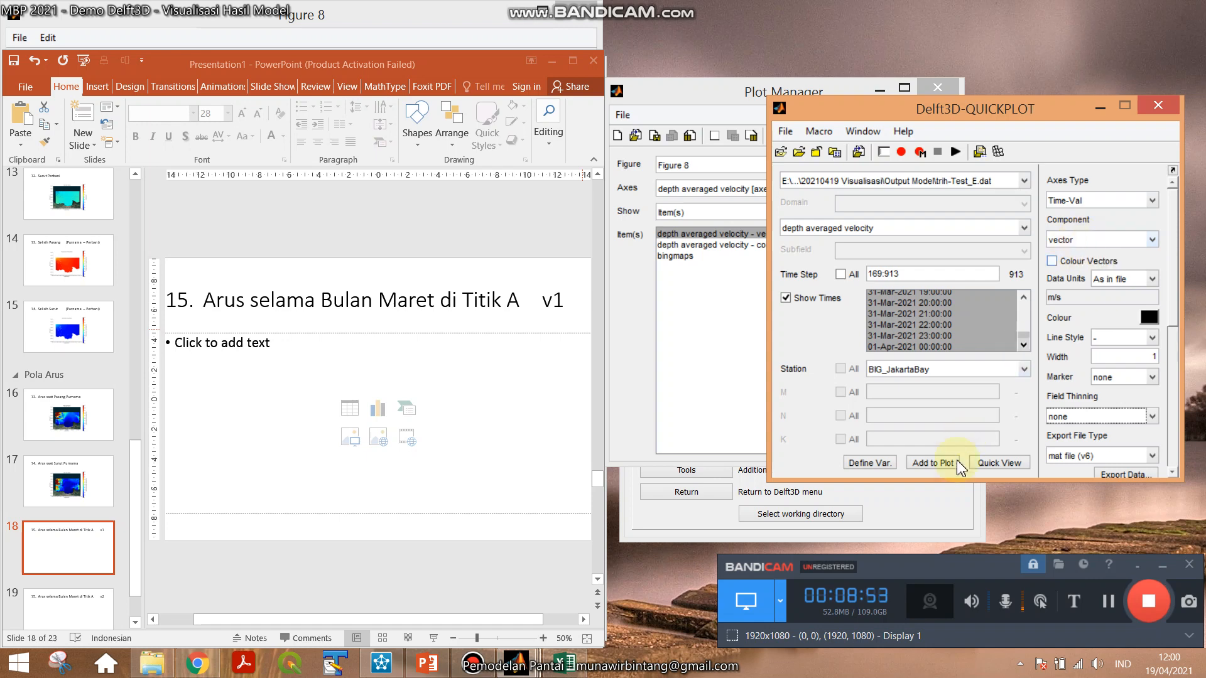
pyautogui.click(1001, 464)
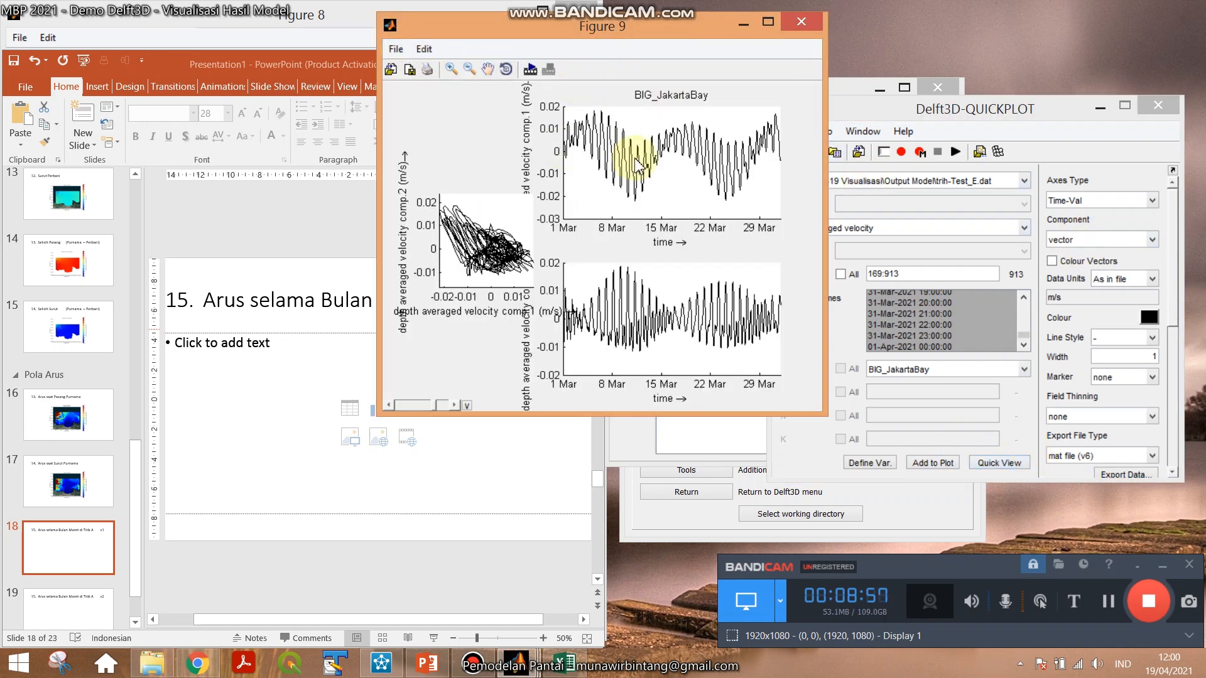
pyautogui.click(767, 25)
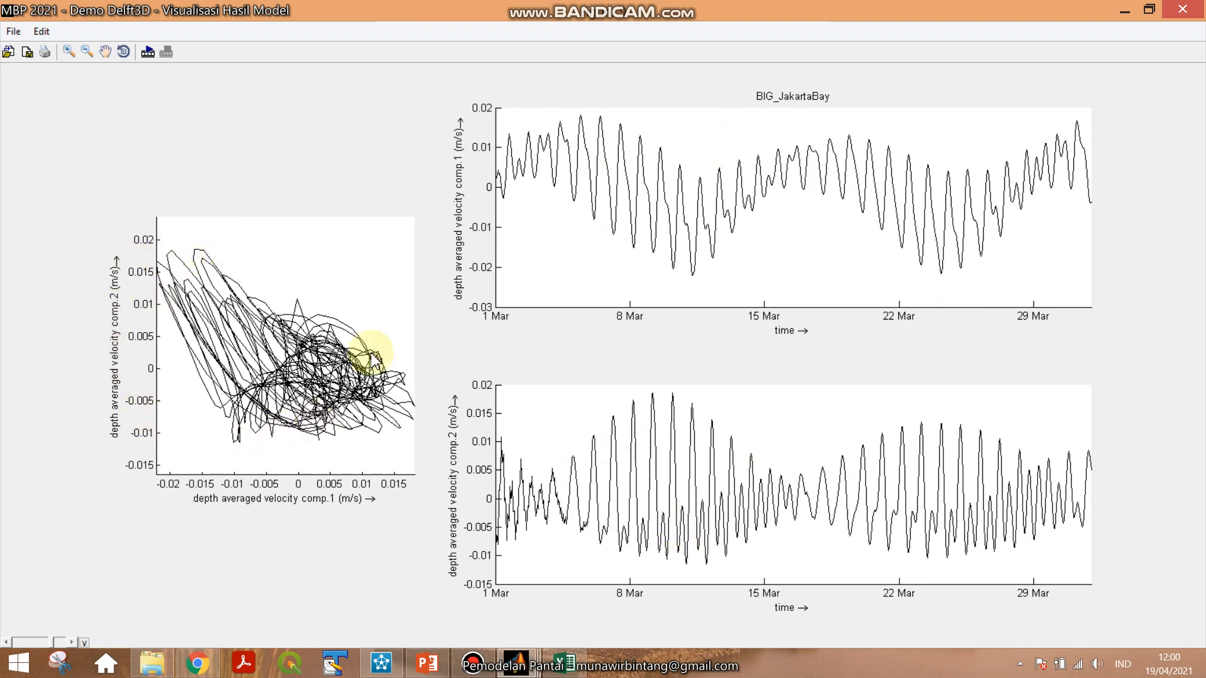
# Export the velocity component time series figure as a PNG file named Fig 15 in the Visual folder.
pyautogui.click(13, 32)
pyautogui.click(88, 124)
pyautogui.click(656, 472)
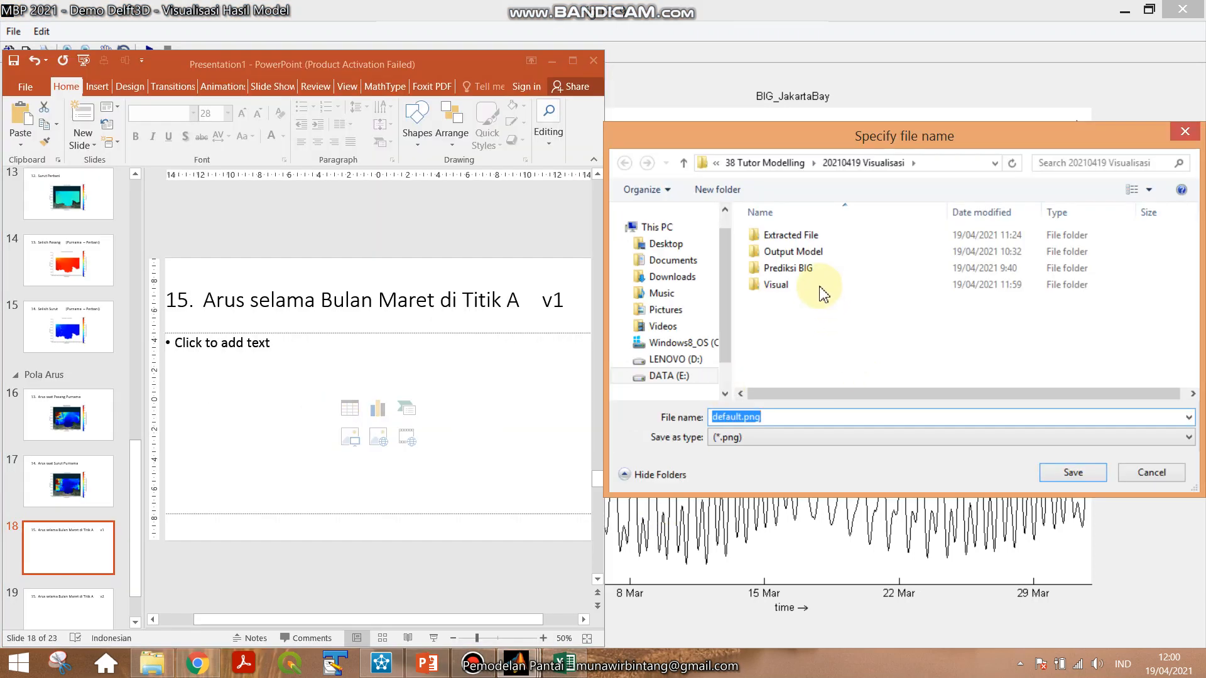
pyautogui.doubleClick(820, 287)
pyautogui.write('Fig')
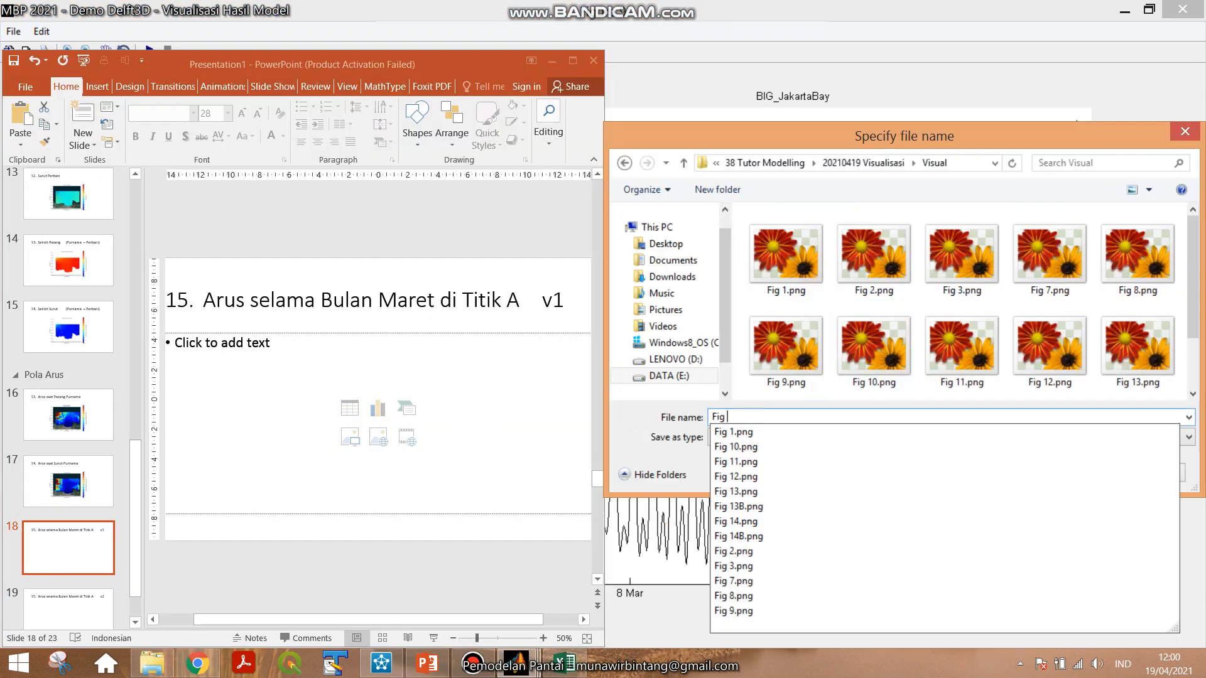
pyautogui.press('Return')
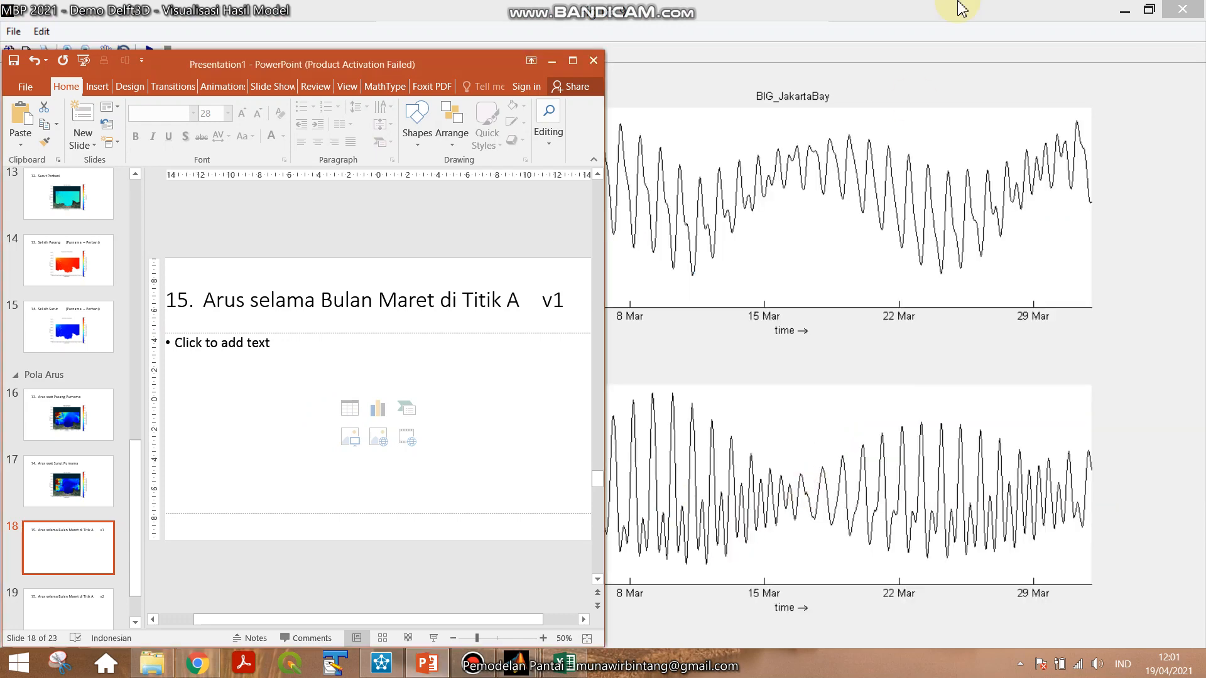
# Minimize the component figure, change the velocity component to magnitude and plot its time series in a new, maximized figure.
pyautogui.click(956, 21)
pyautogui.click(1126, 11)
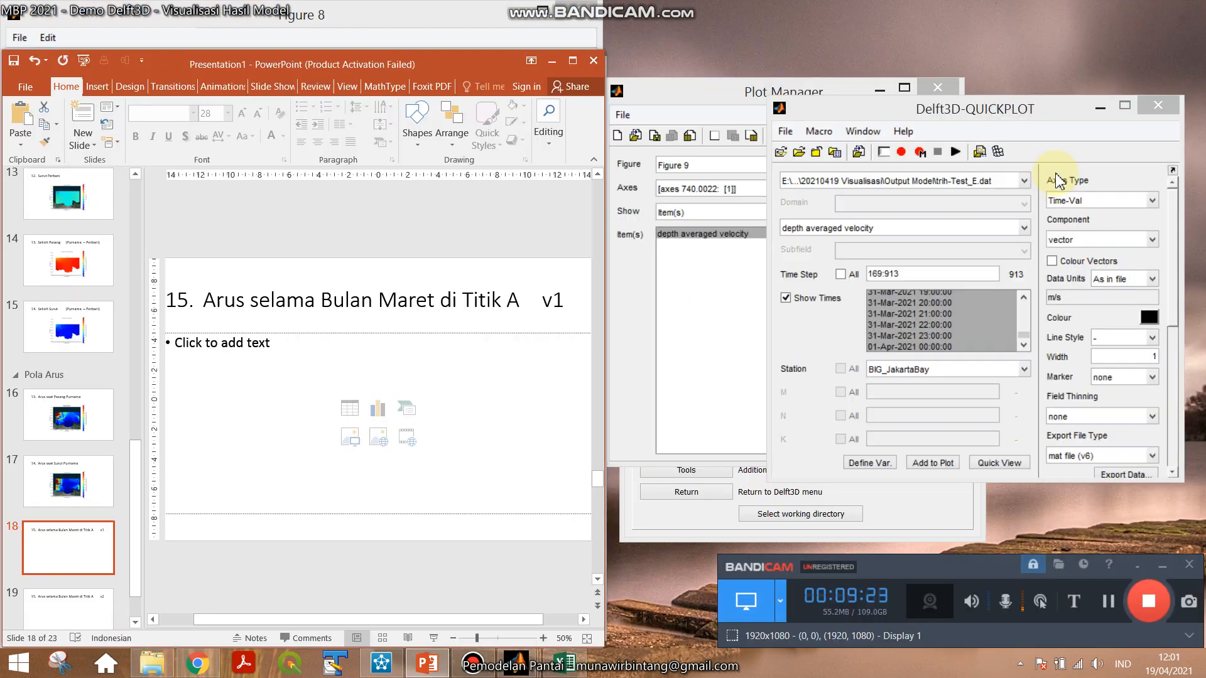
pyautogui.click(1092, 237)
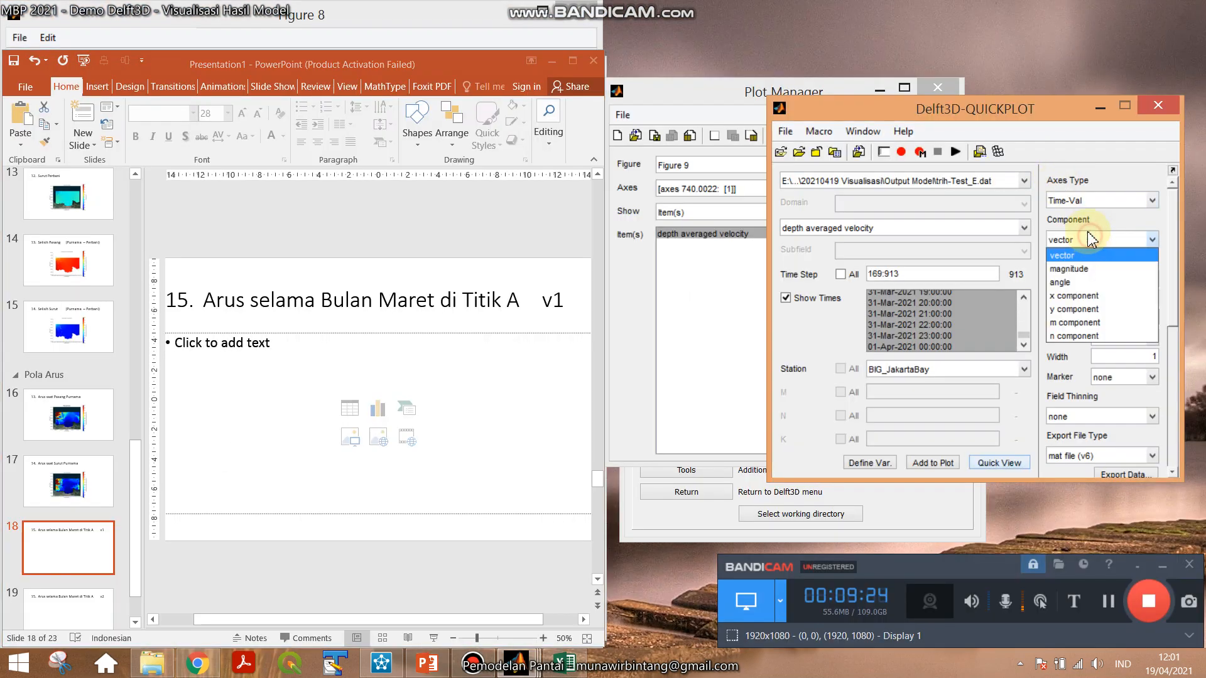
pyautogui.click(1084, 268)
pyautogui.click(993, 465)
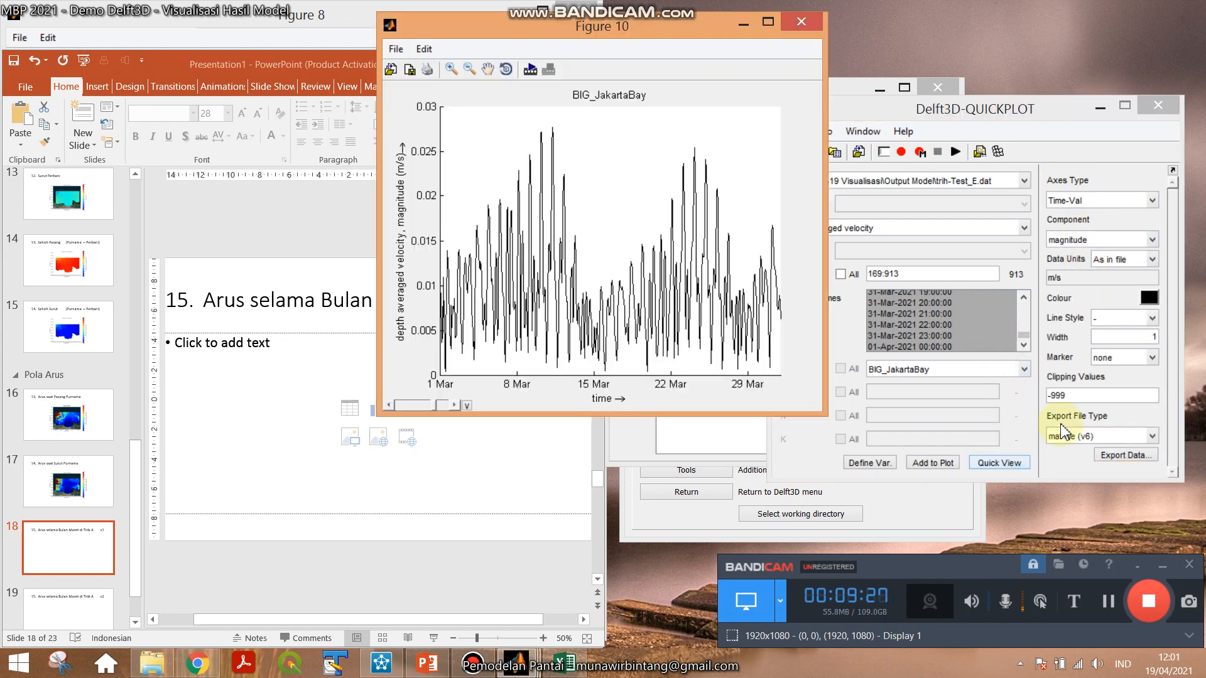
pyautogui.click(767, 22)
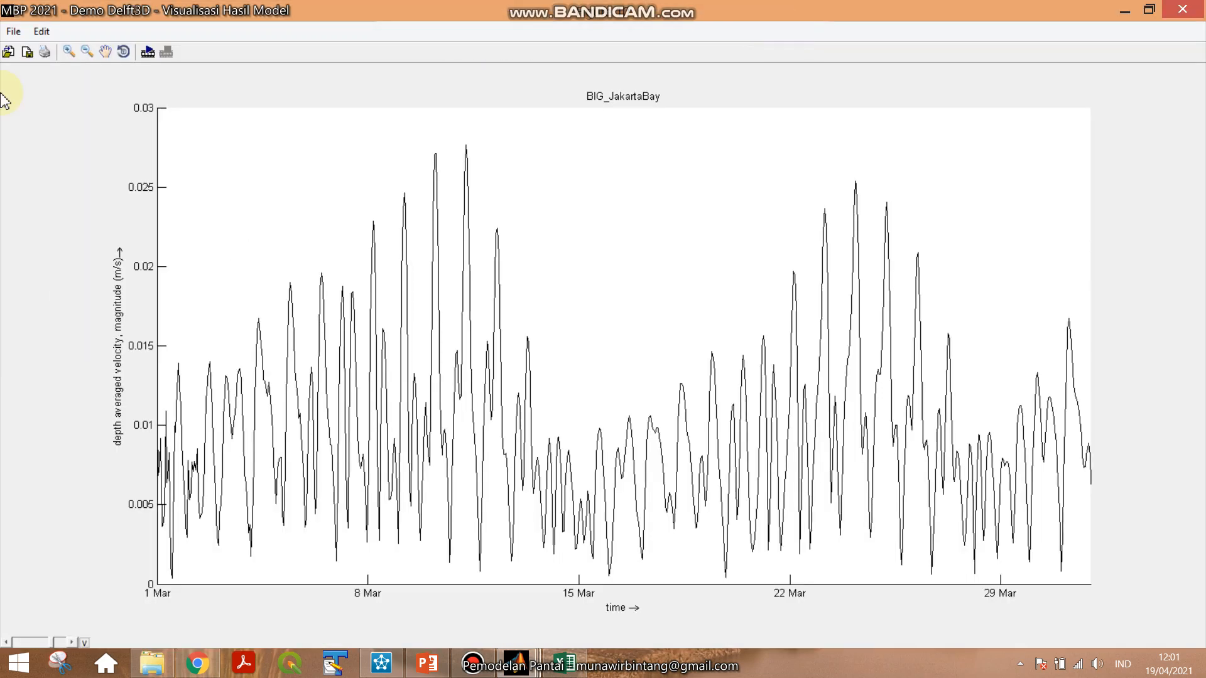
# Export the velocity magnitude time series figure as a PNG file in the Visual folder.
pyautogui.click(13, 32)
pyautogui.click(103, 121)
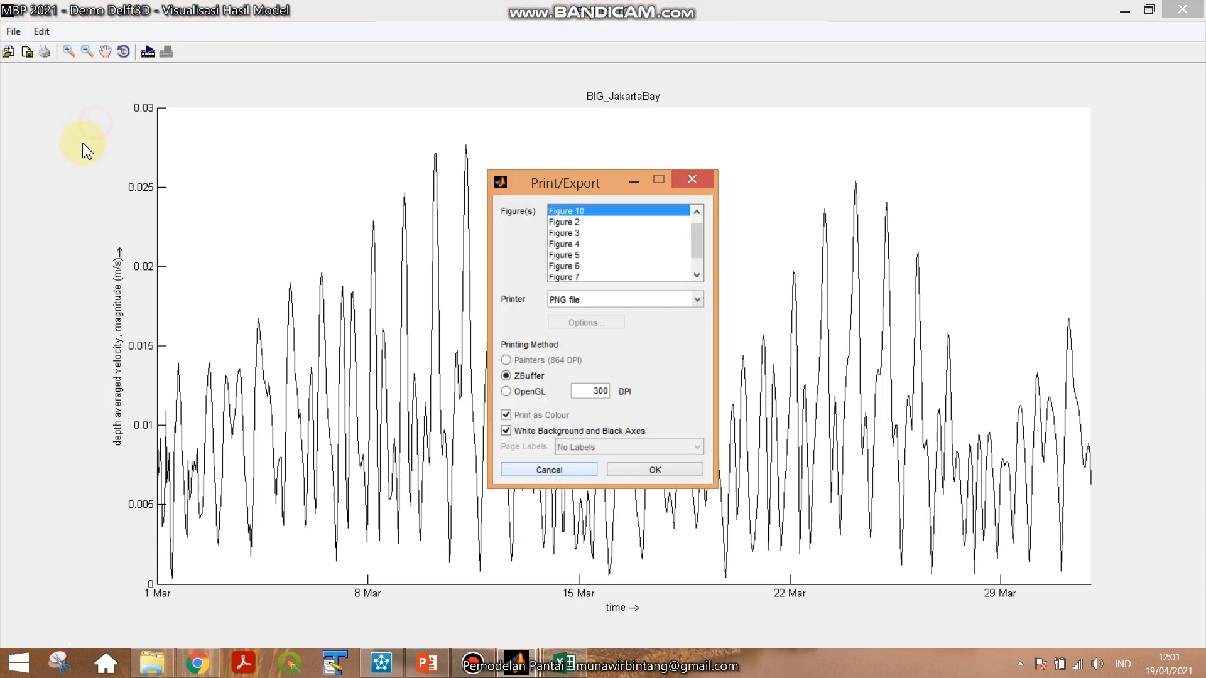
pyautogui.click(638, 470)
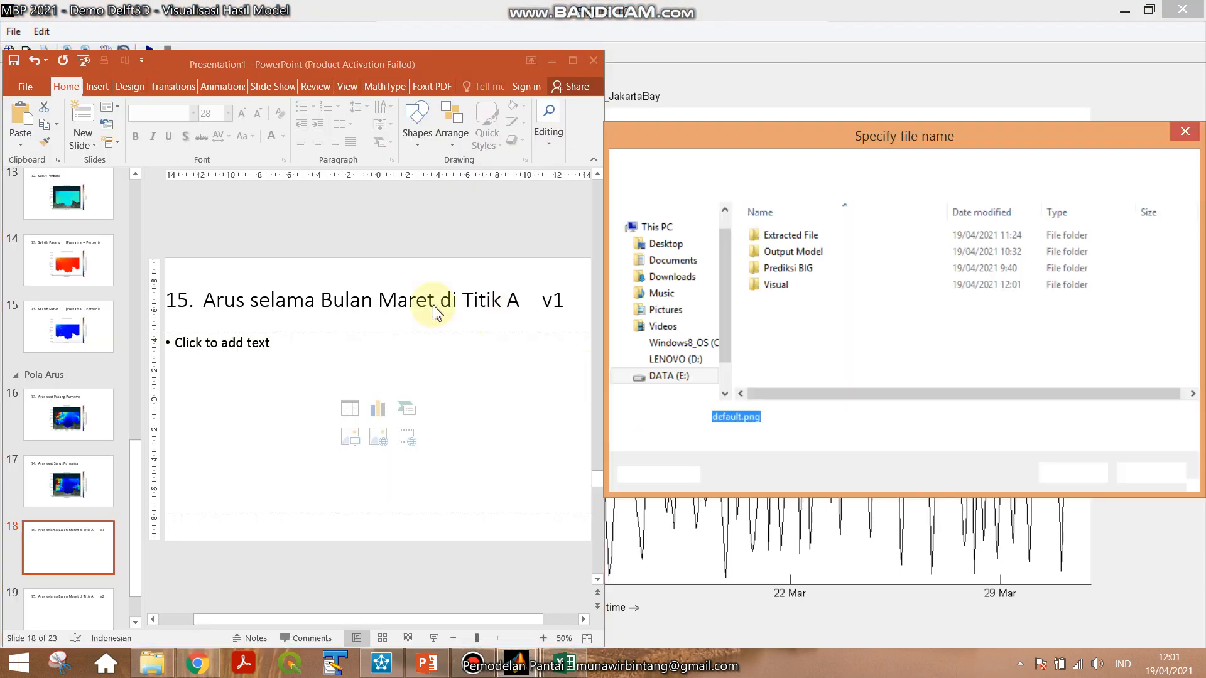
pyautogui.click(798, 285)
pyautogui.doubleClick(797, 285)
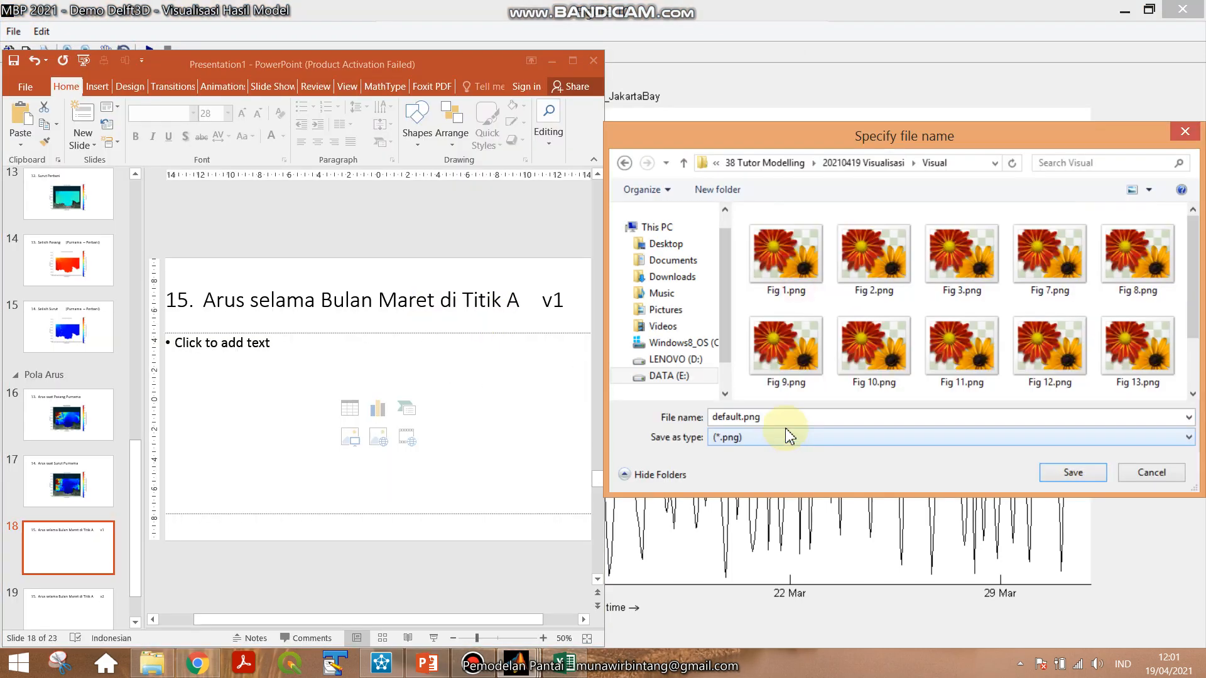
pyautogui.write('Fig 1')
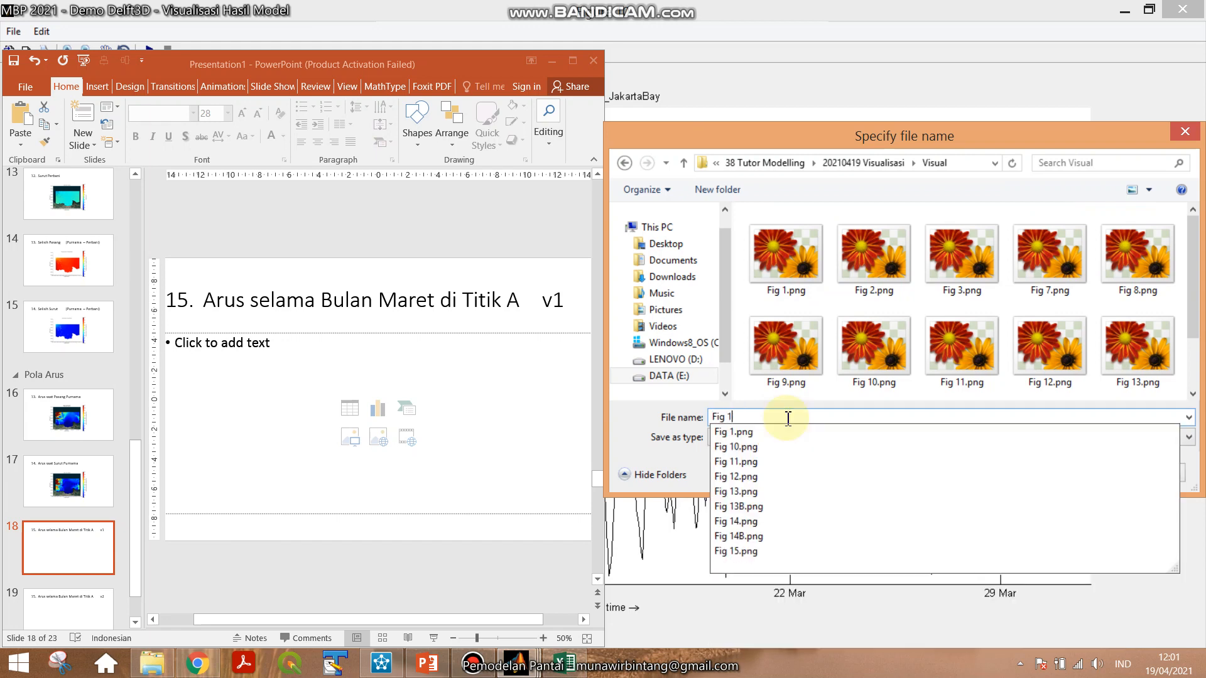
pyautogui.press('Return')
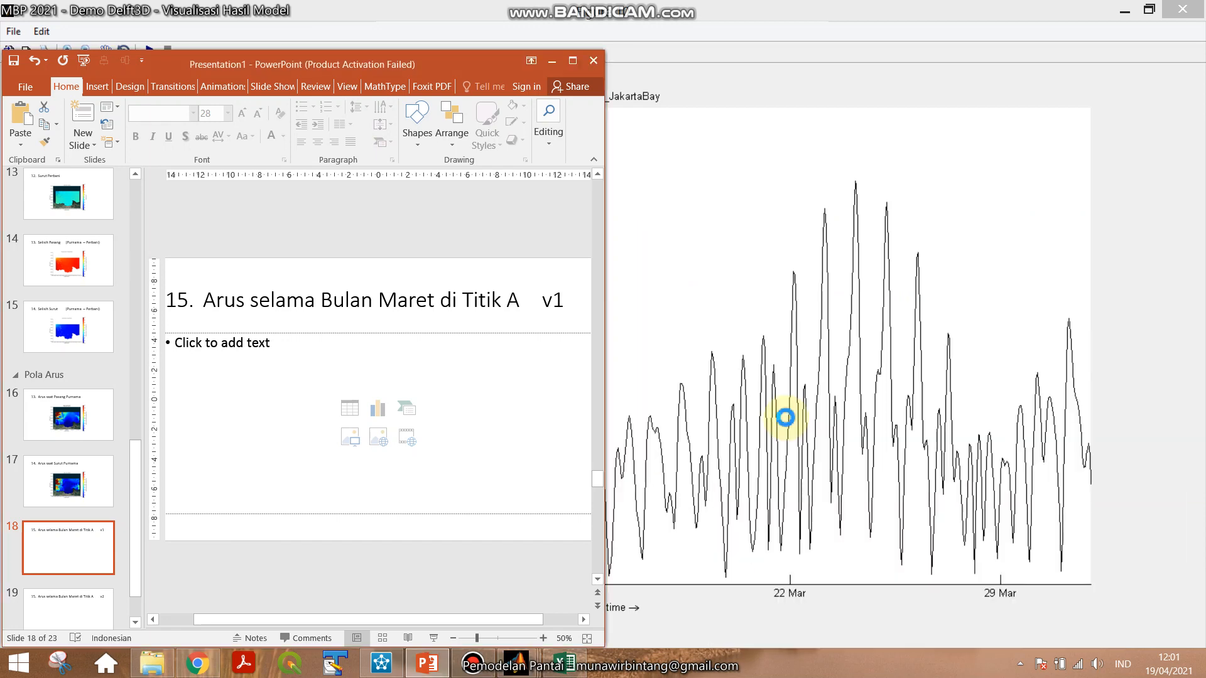
# Insert the exported velocity component picture into the slide "15. Arus selama Bulan Maret di Titik A v1".
pyautogui.click(355, 444)
pyautogui.click(433, 295)
pyautogui.doubleClick(438, 332)
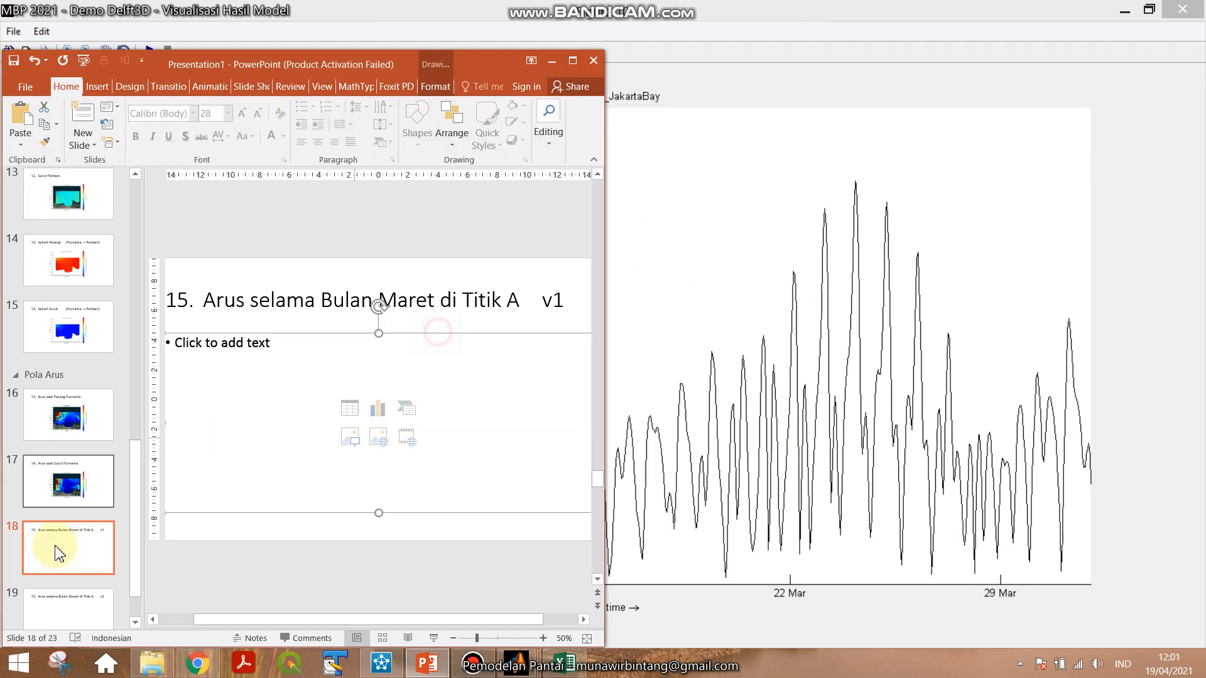
# Insert the exported velocity magnitude picture into the slide "15. Arus selama Bulan Maret di Titik A v2".
pyautogui.click(59, 600)
pyautogui.click(349, 437)
pyautogui.click(353, 336)
pyautogui.click(470, 292)
pyautogui.scroll(-1, 474, 300)
pyautogui.doubleClick(474, 300)
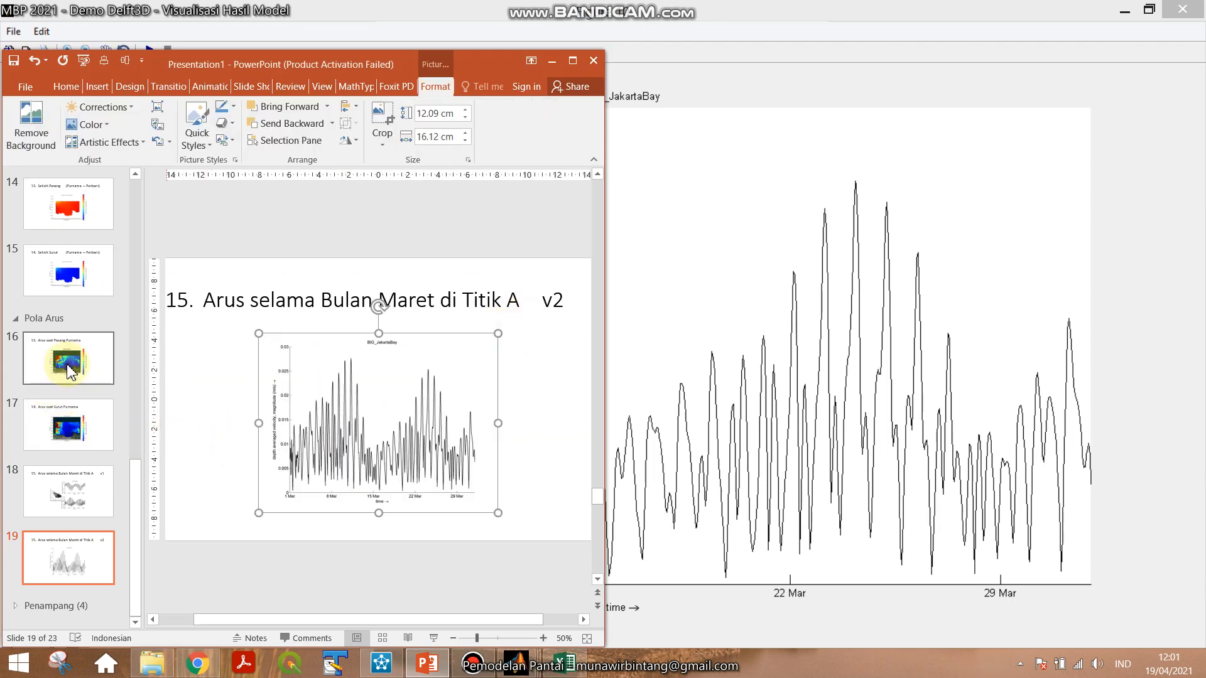
# Maximize the presentation and review the current pattern slides from 13 to 15 v2 as a slide show.
pyautogui.click(71, 372)
pyautogui.click(572, 60)
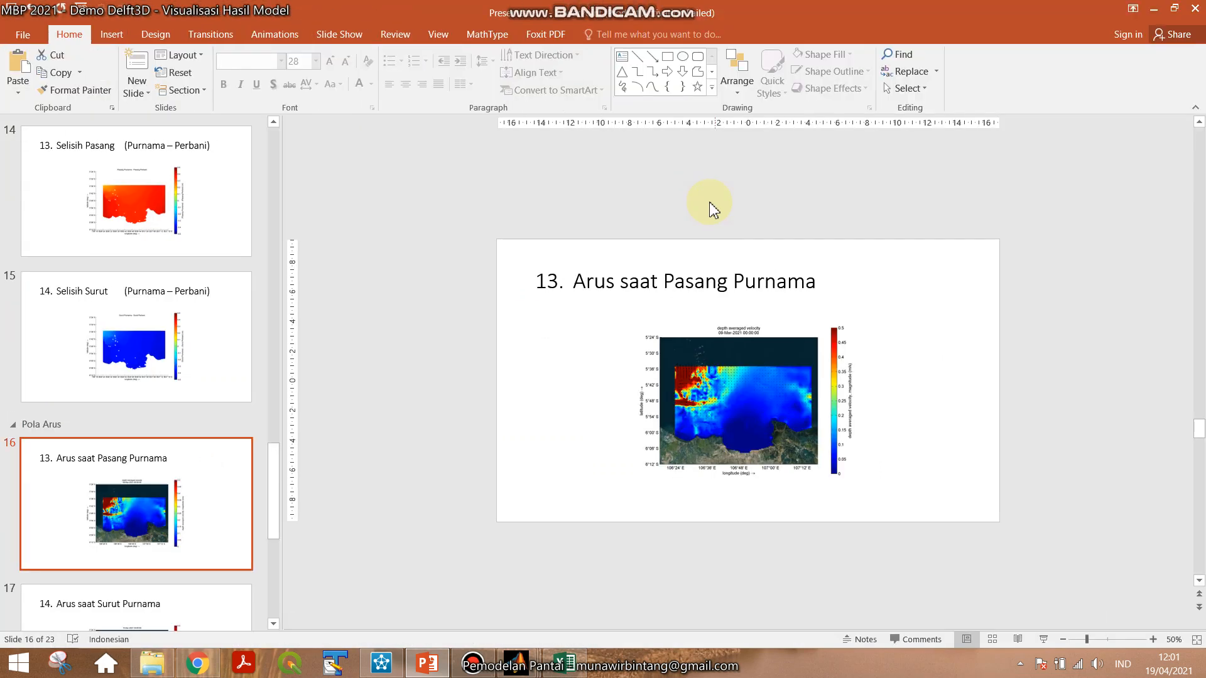
pyautogui.click(1051, 639)
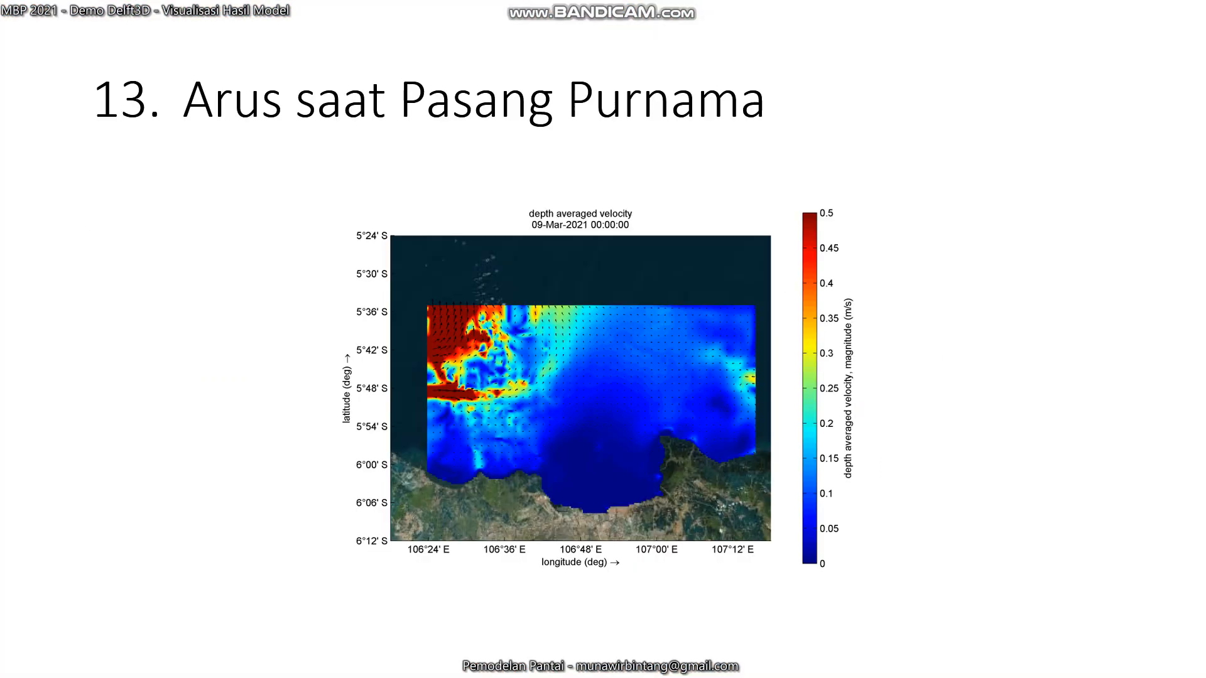
pyautogui.press('Right')
pyautogui.press('Right')
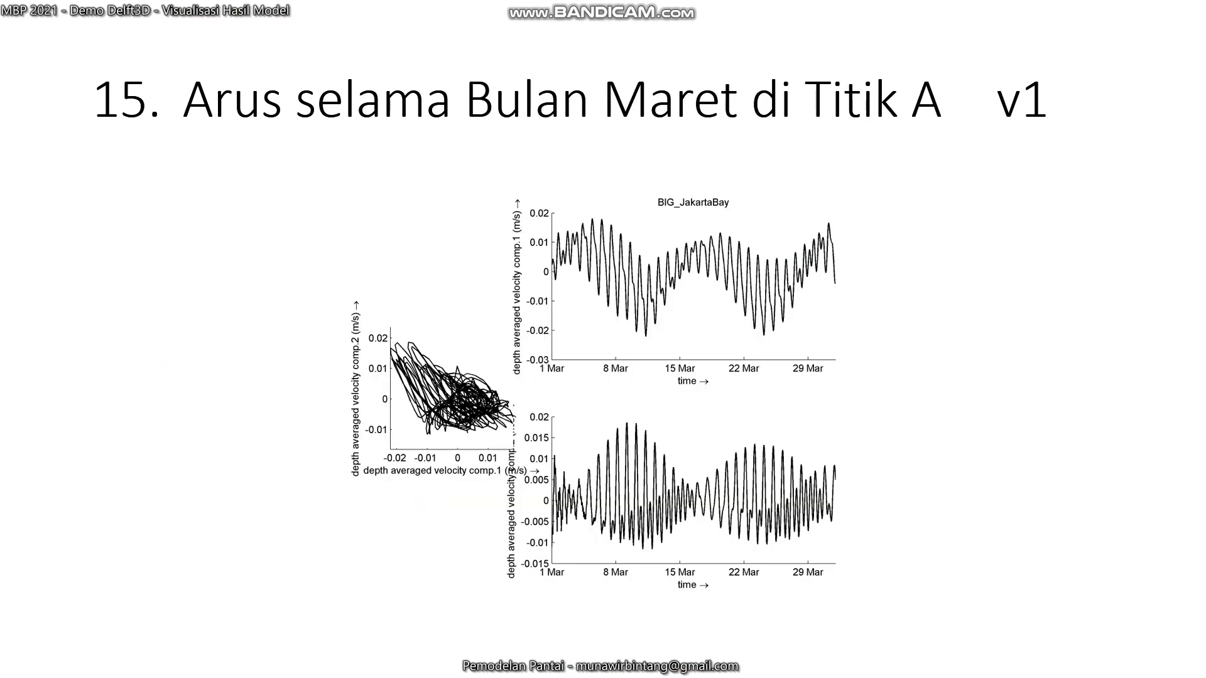
pyautogui.press('Right')
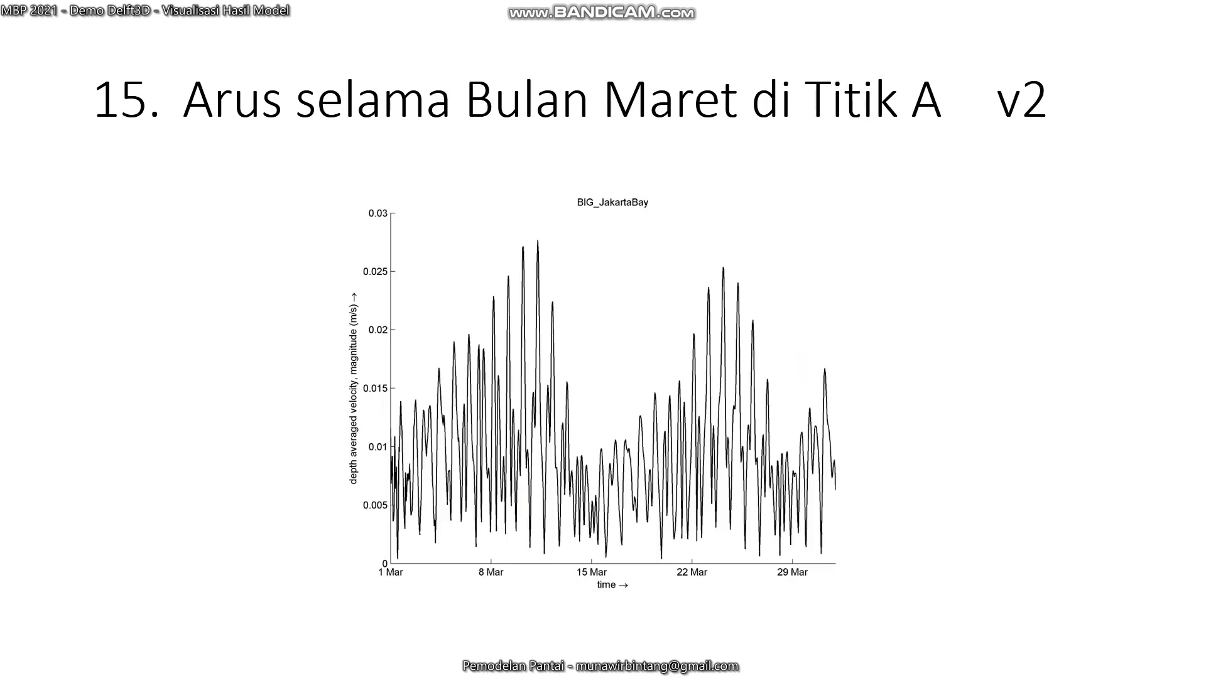
pyautogui.press('Left')
pyautogui.press('Right')
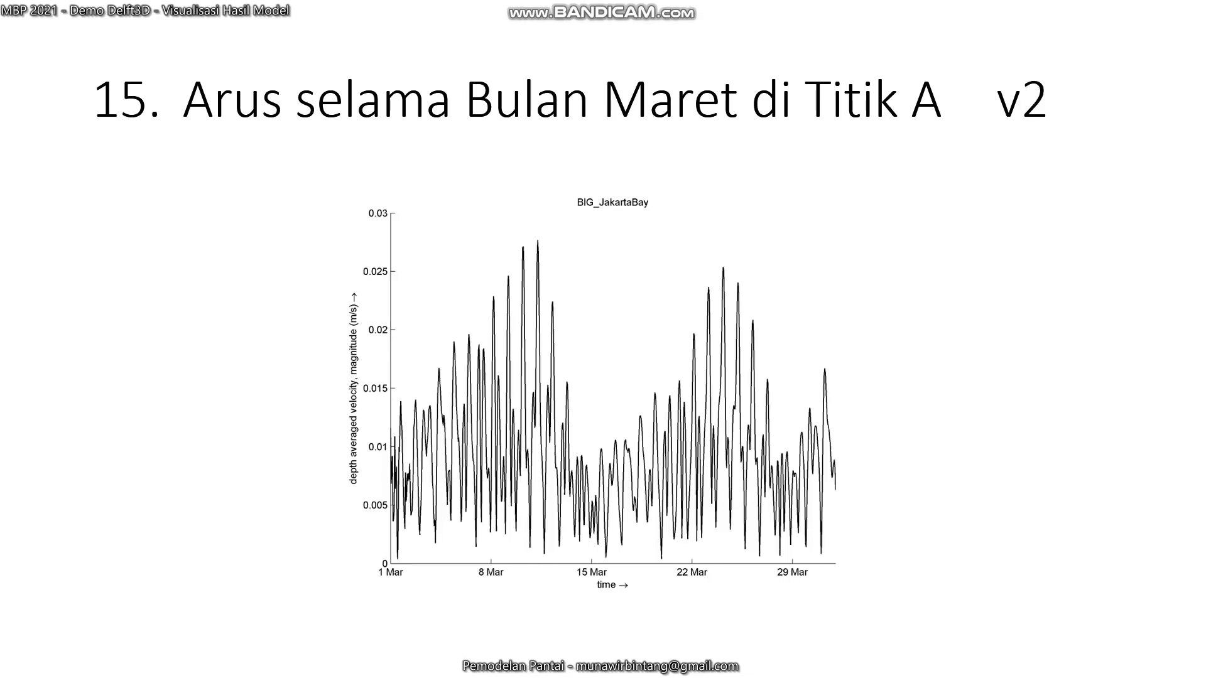